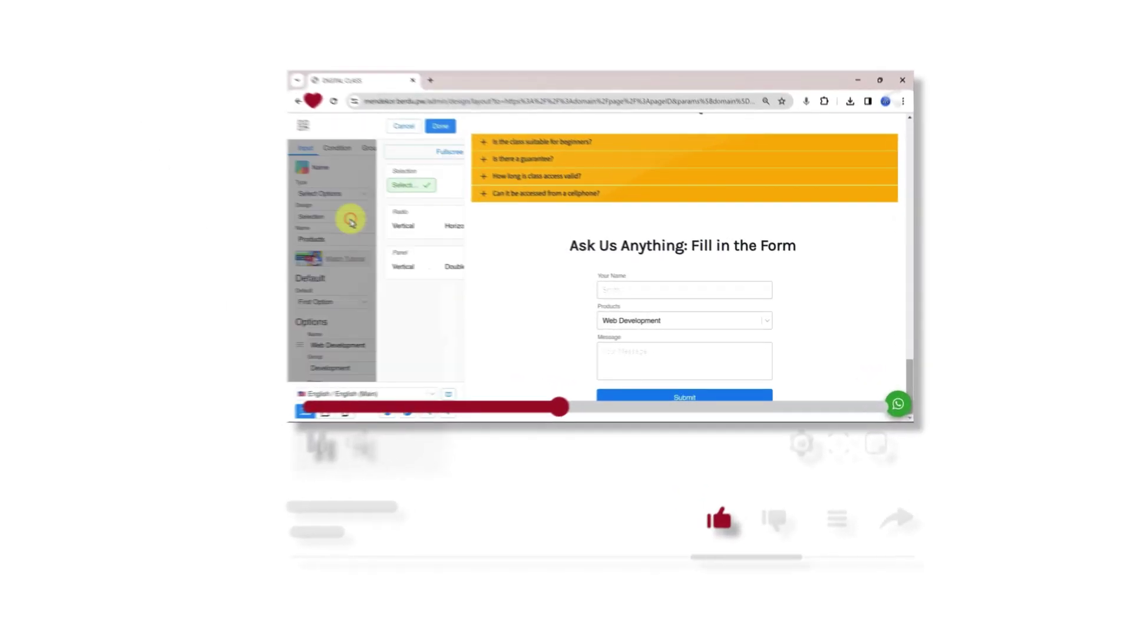
# Preview the Products radio layouts and the Data Form's follow-up status list.
pyautogui.click(279, 221)
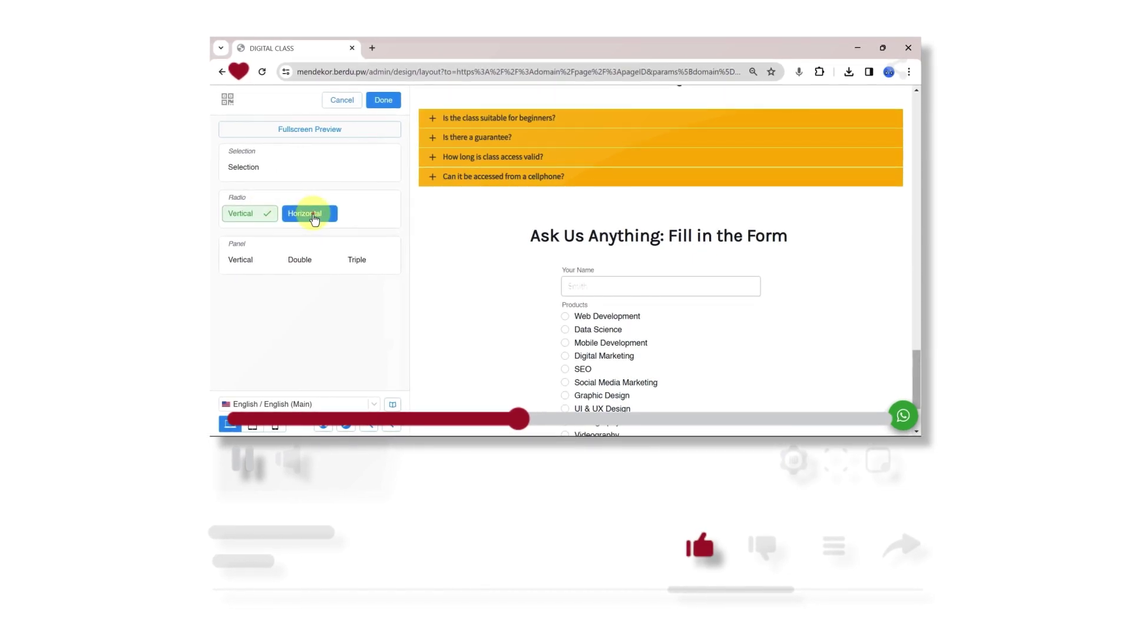
pyautogui.click(323, 217)
pyautogui.scroll(-1, 698, 306)
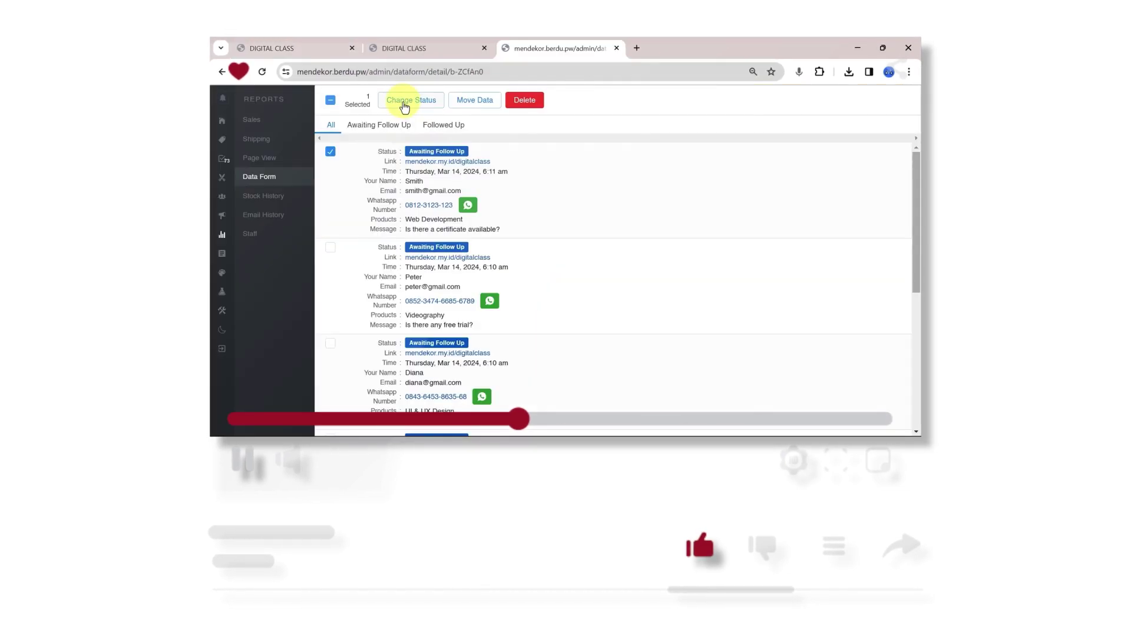
pyautogui.click(404, 101)
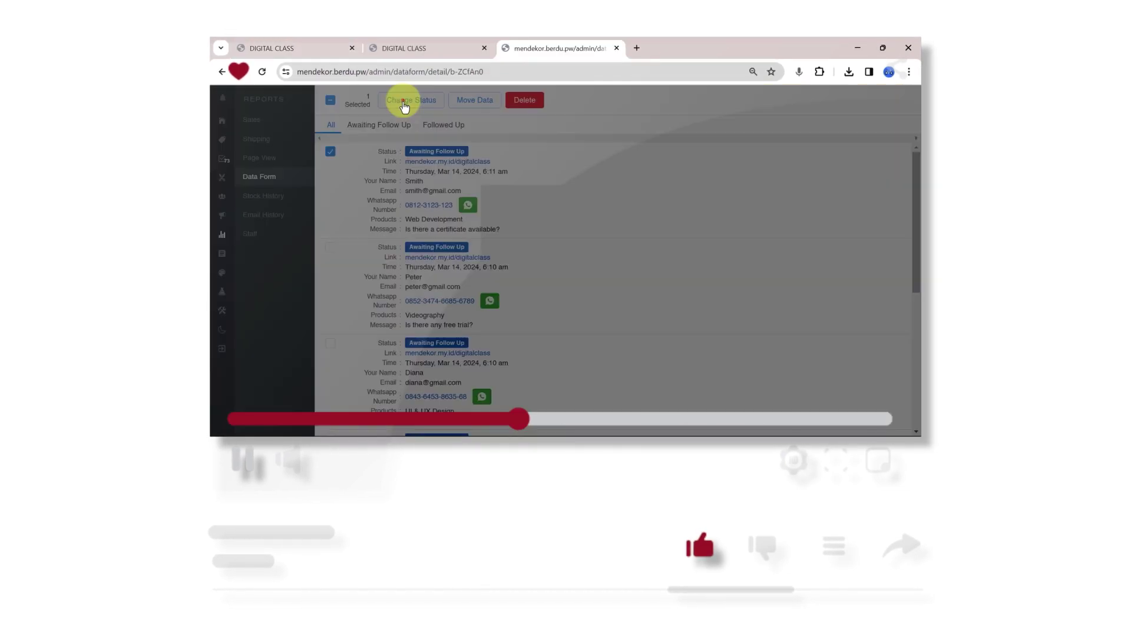
pyautogui.click(505, 264)
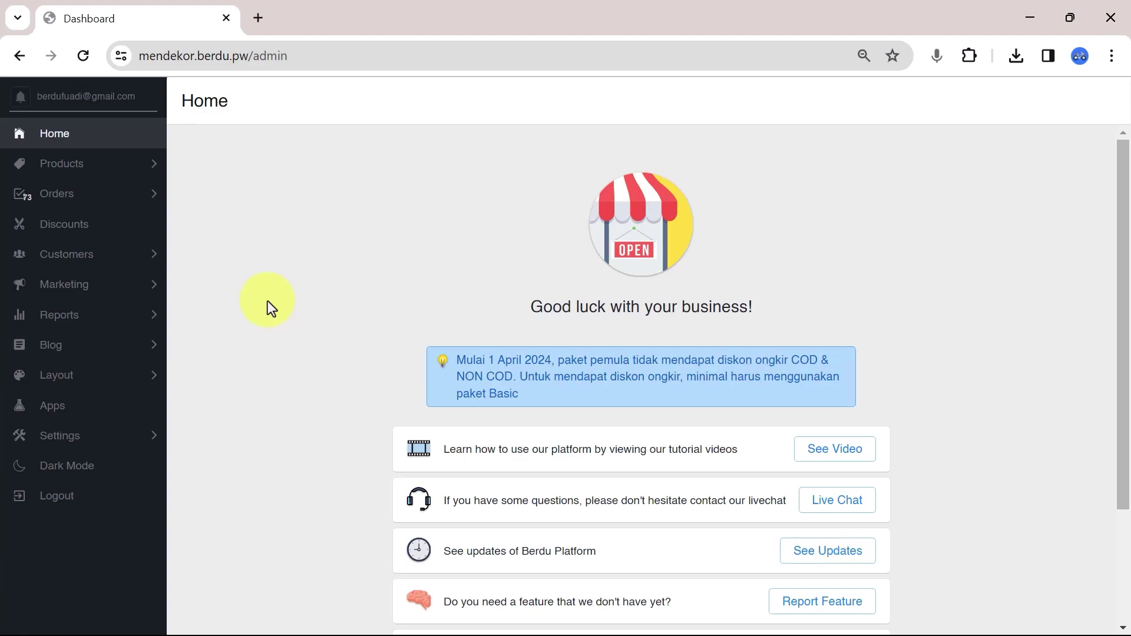
# Open the DIGITAL CLASS custom page in the layout editor and scroll to its F.A.Q section.
pyautogui.click(76, 377)
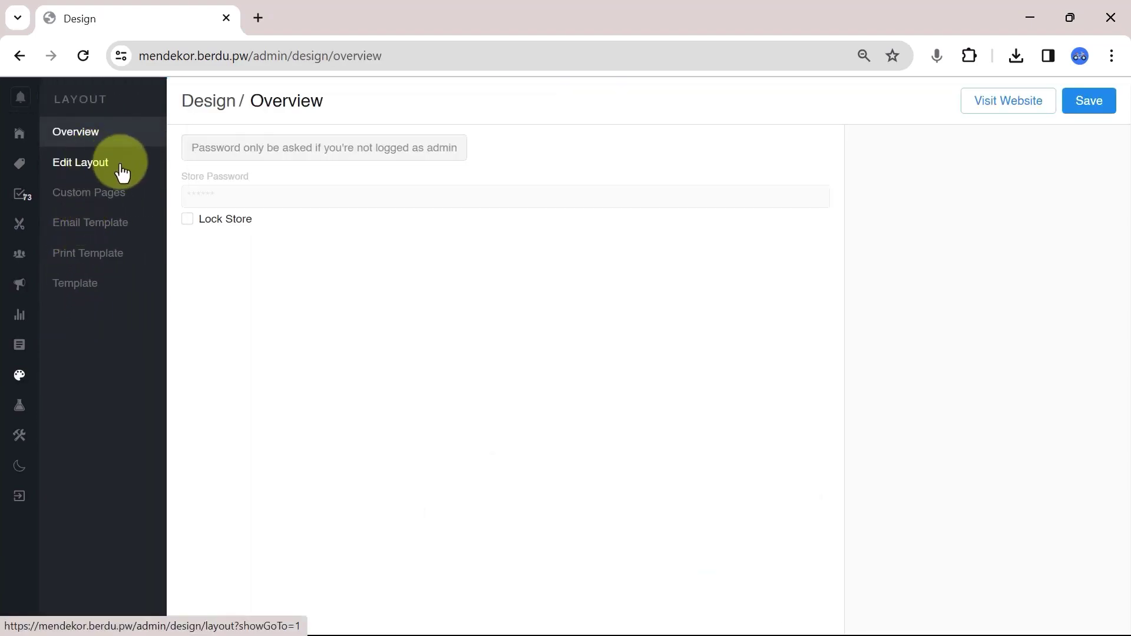
pyautogui.click(100, 203)
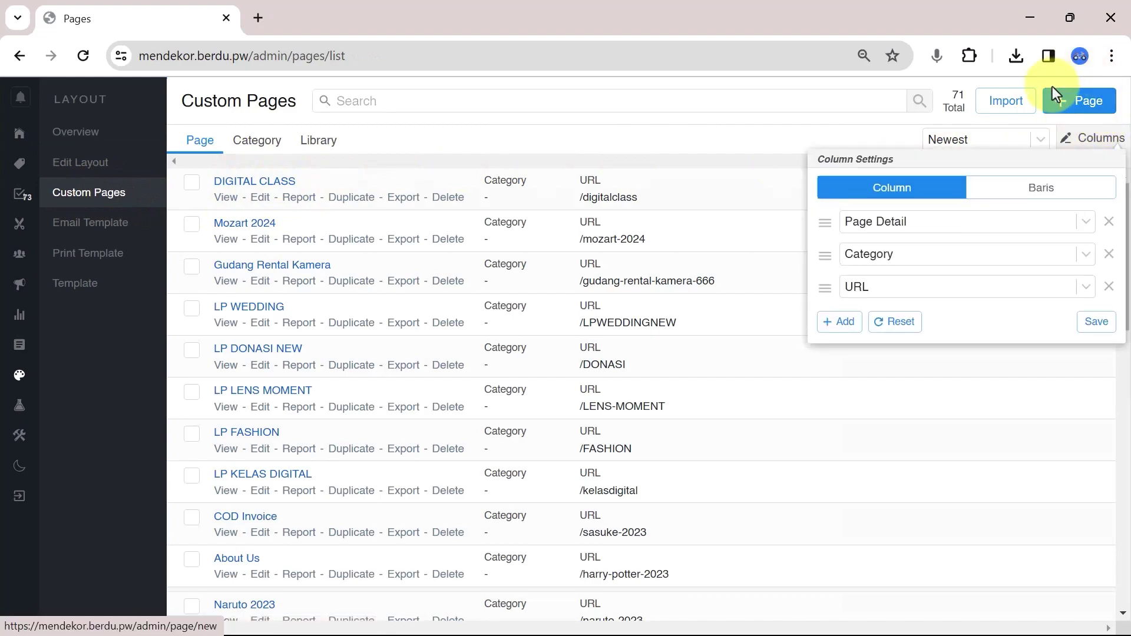
pyautogui.click(258, 198)
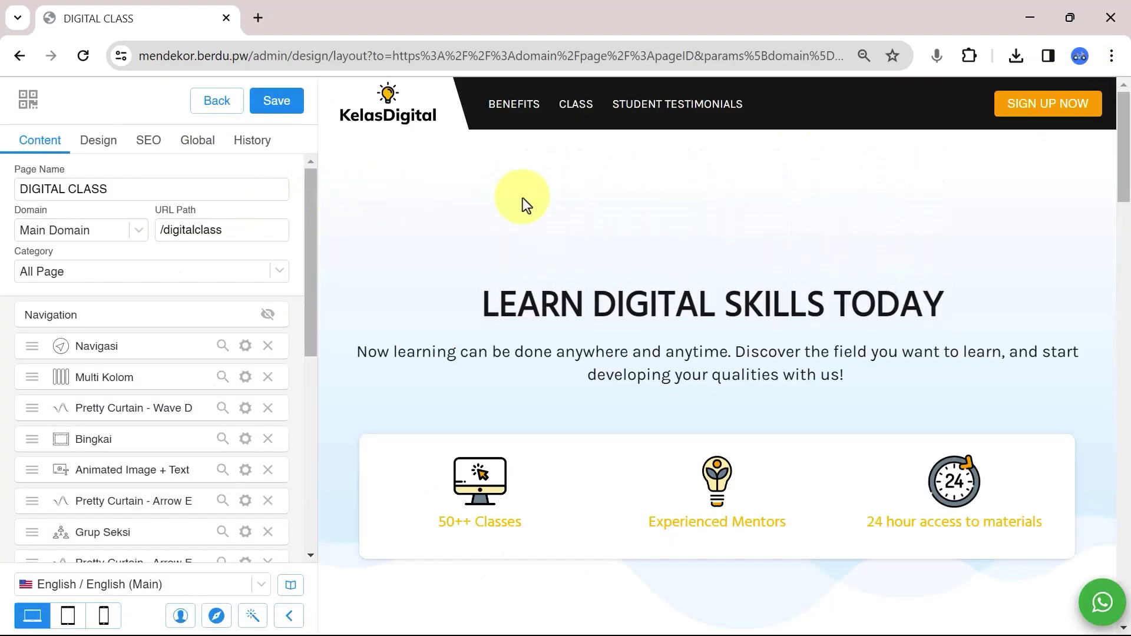
pyautogui.moveTo(1122, 112); pyautogui.dragTo(1125, 547)
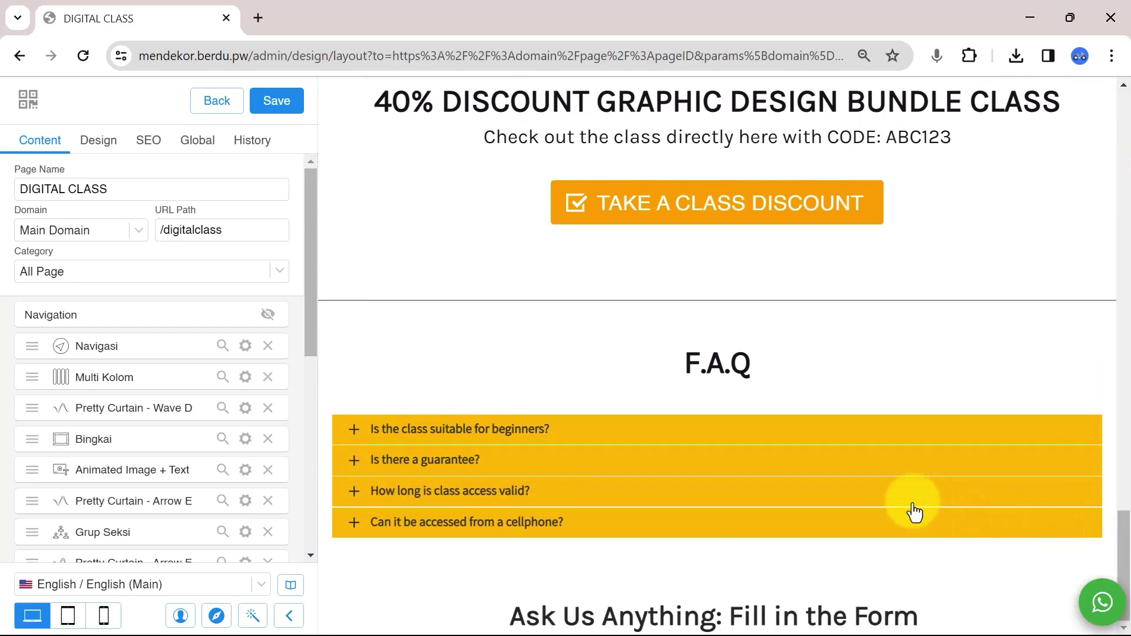
# Insert a Collect Data Form section, found by searching 'data', below the Ask Us Anything heading.
pyautogui.scroll(-8, 198, 361)
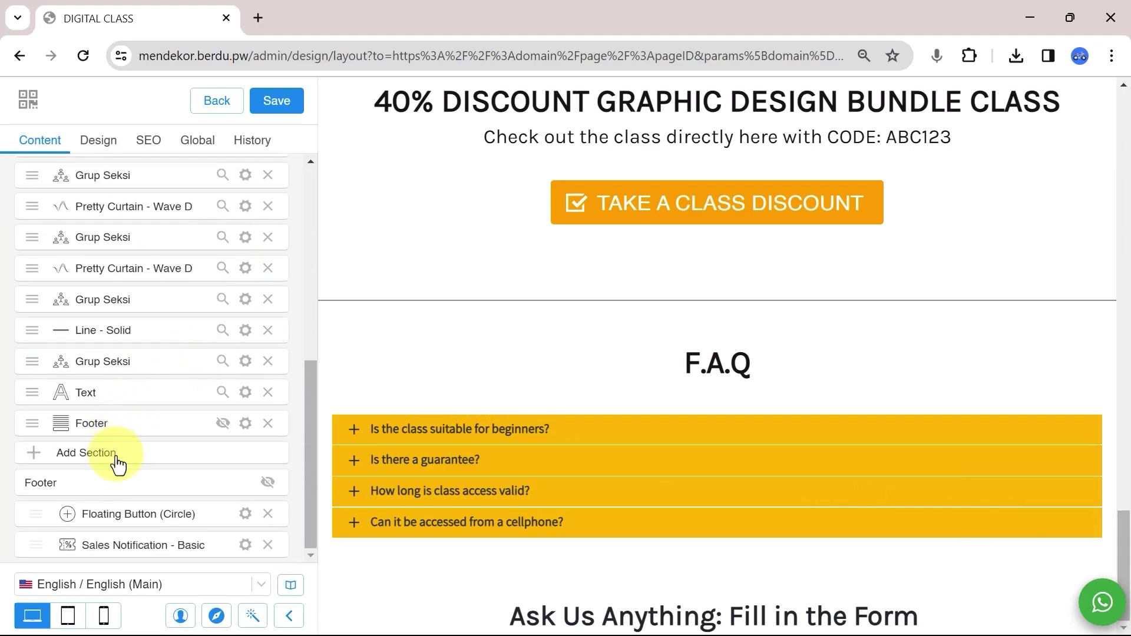
pyautogui.click(127, 456)
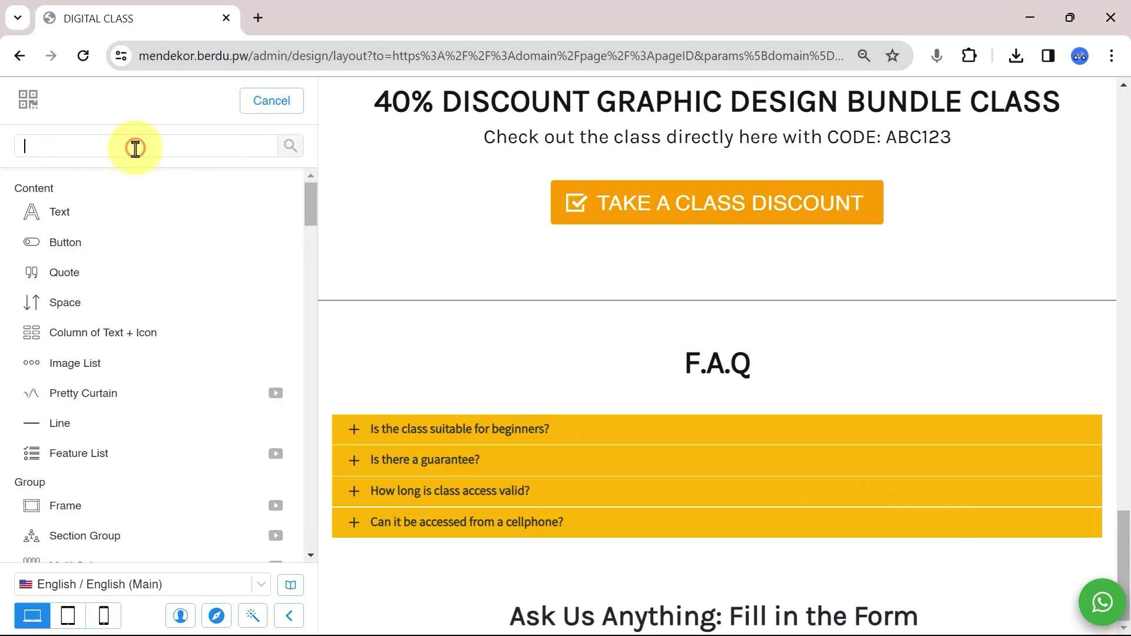
pyautogui.write('data')
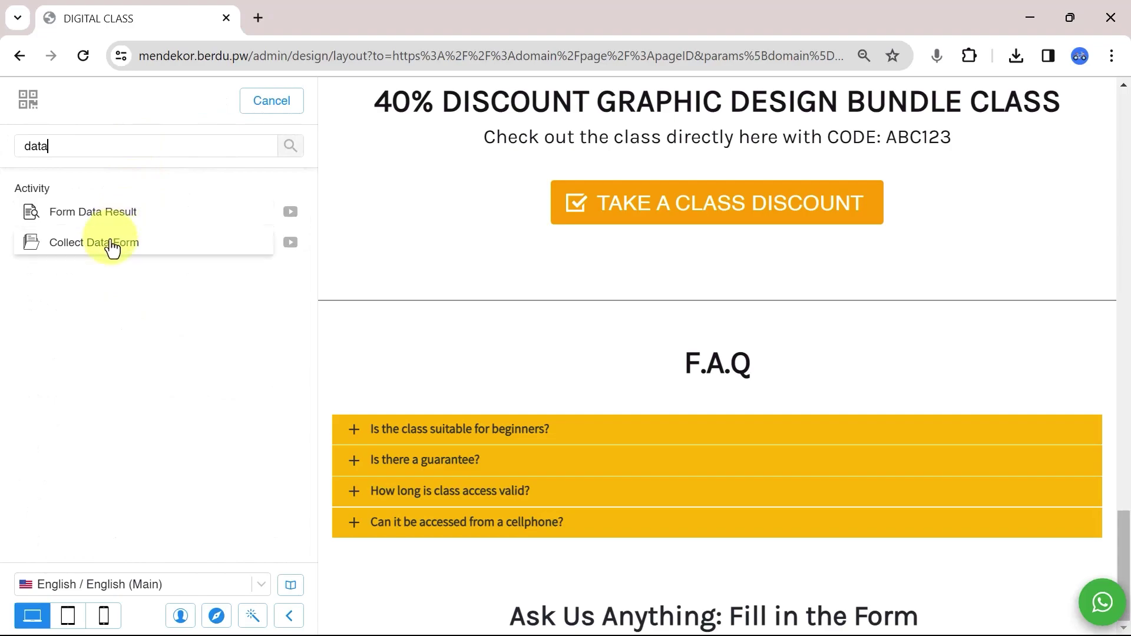
pyautogui.click(111, 243)
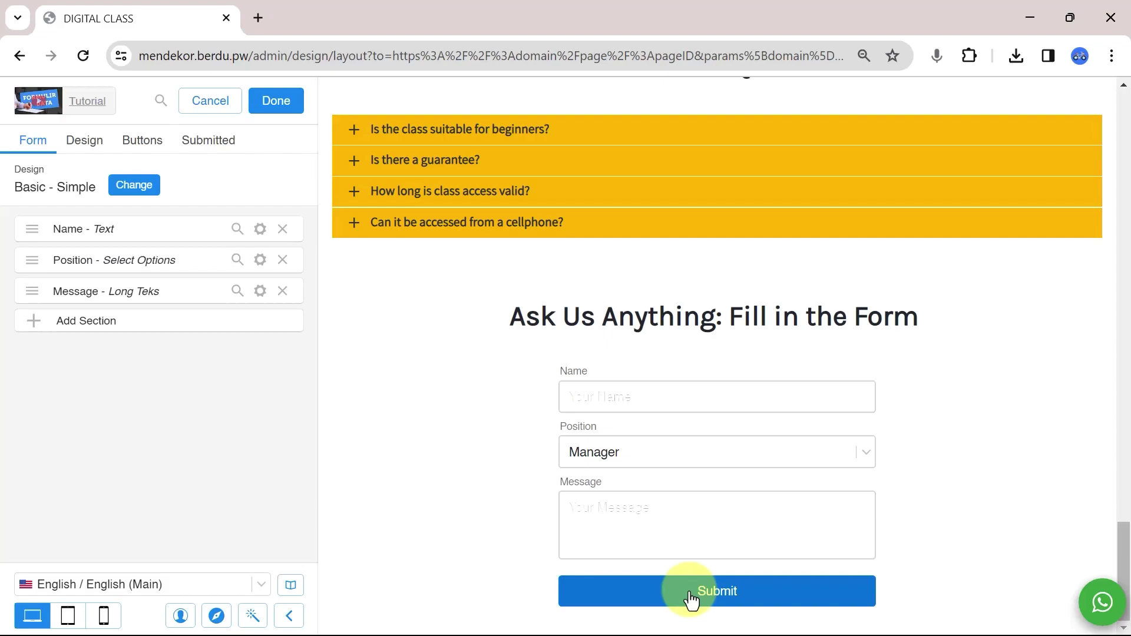
# Keep the first field as Text, relabelled 'Your Name' with placeholder 'Smith'.
pyautogui.click(249, 230)
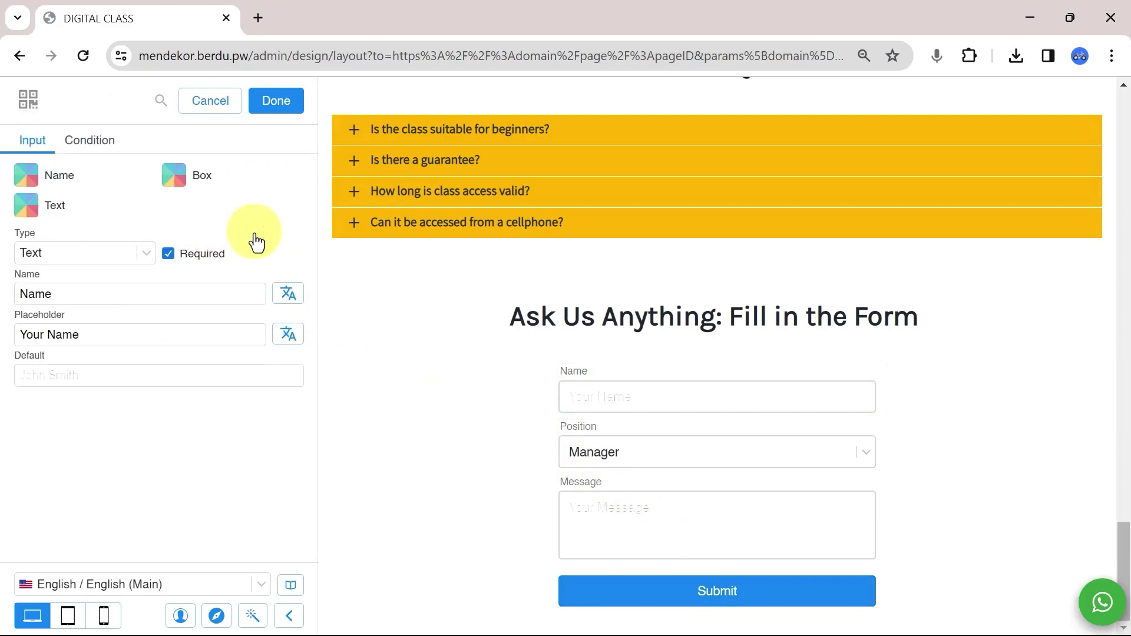
pyautogui.click(111, 252)
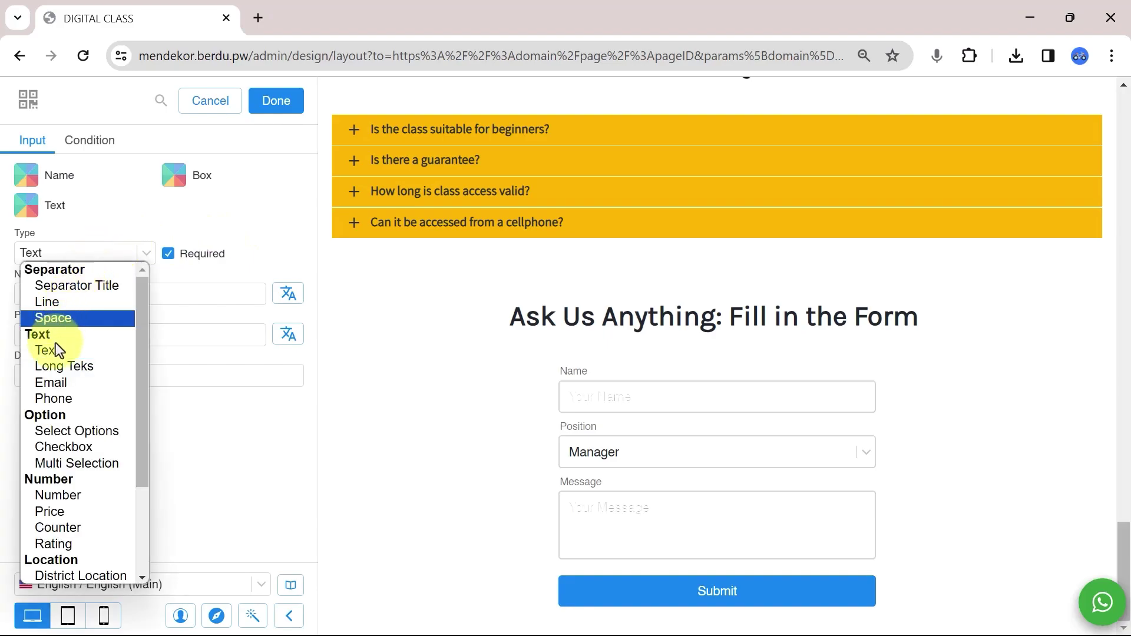
pyautogui.click(73, 351)
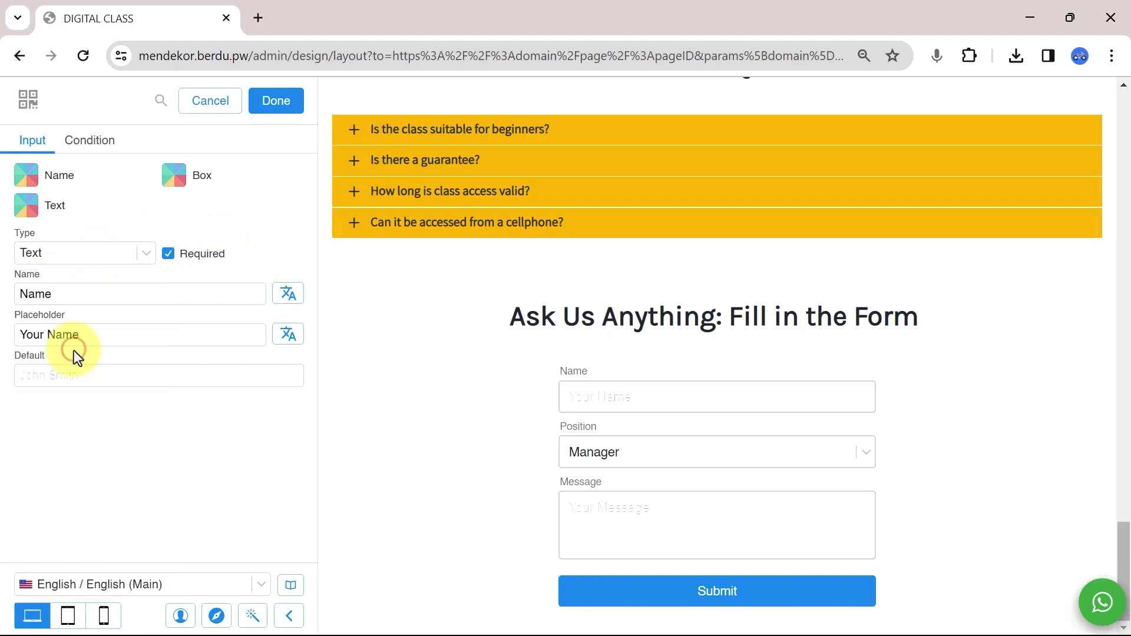
pyautogui.click(102, 291)
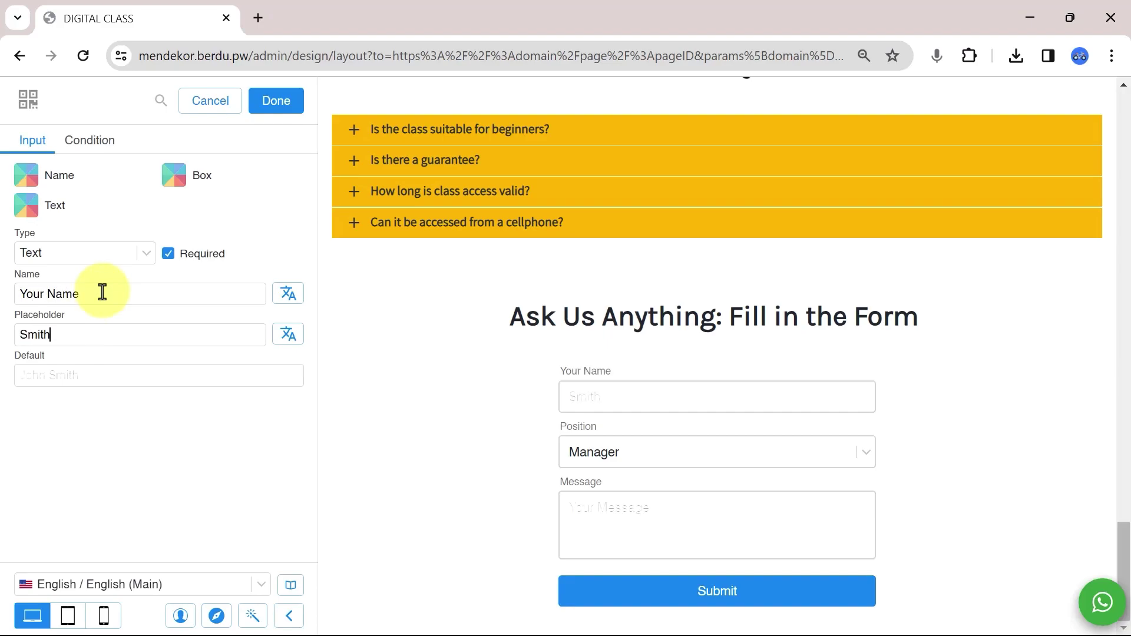
pyautogui.click(248, 334)
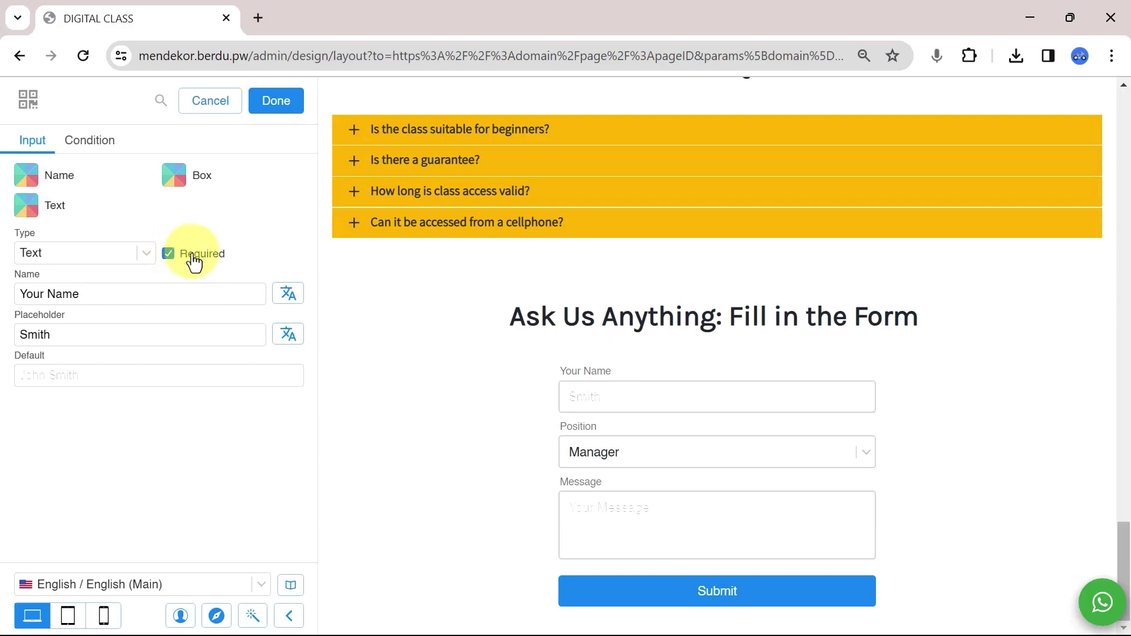
# Open the Position field's settings and check its Manager, Sales and CEO choices in the preview.
pyautogui.click(278, 100)
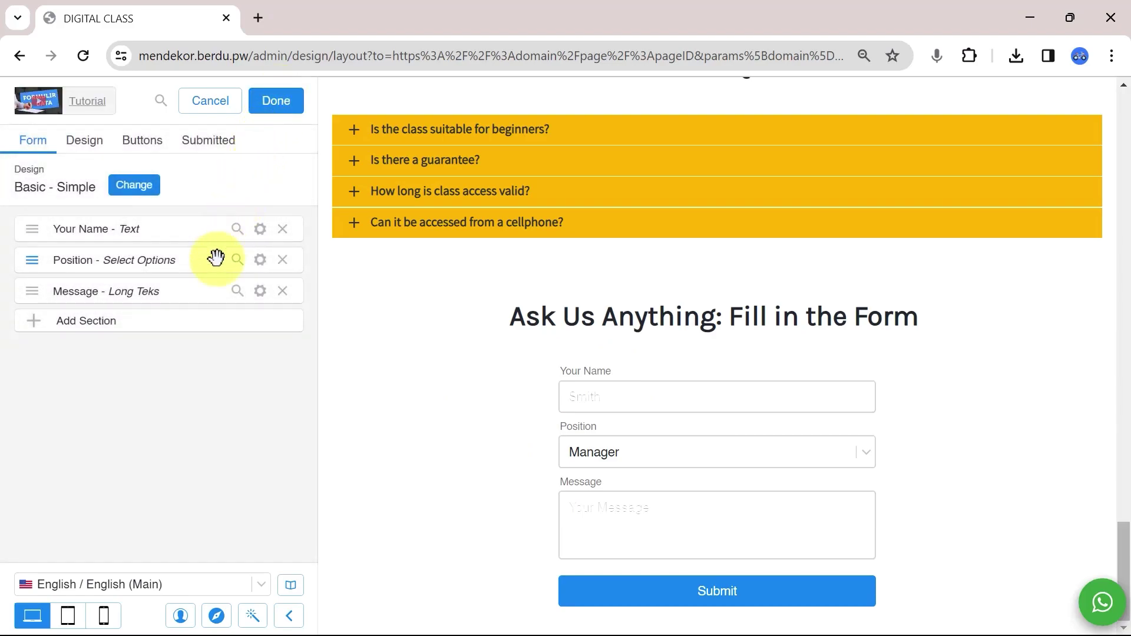
pyautogui.click(259, 261)
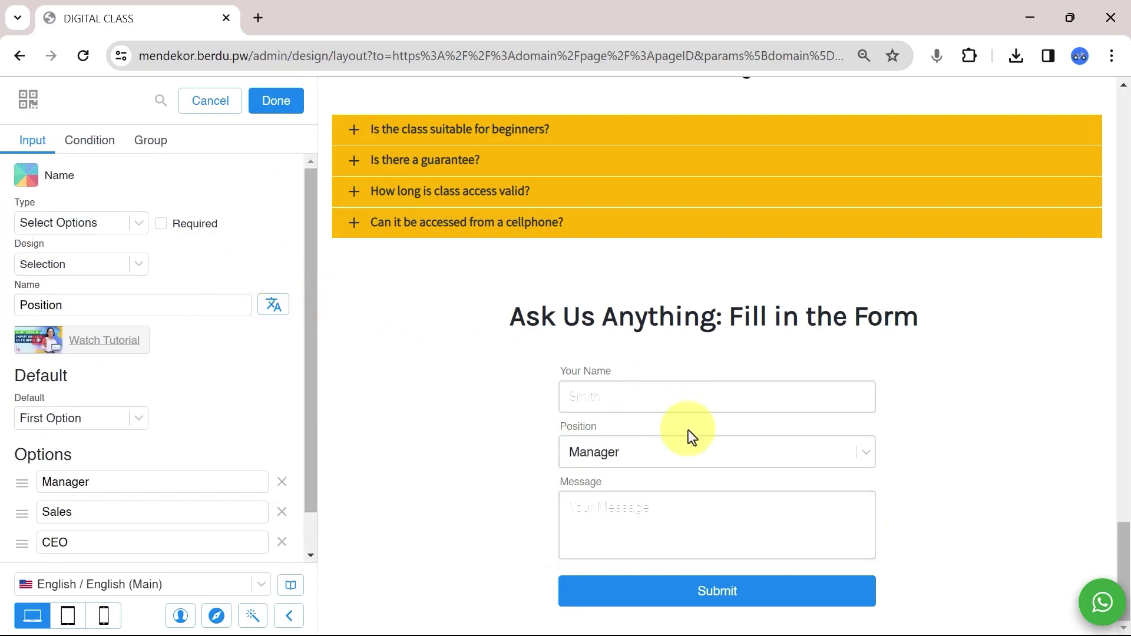
pyautogui.click(667, 455)
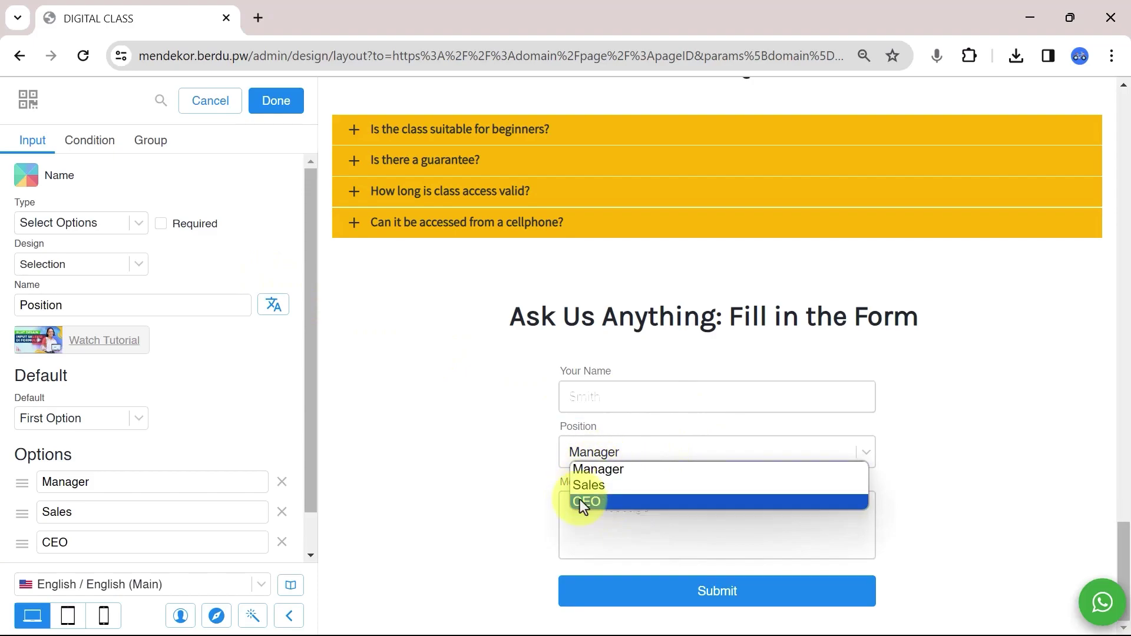
pyautogui.click(459, 440)
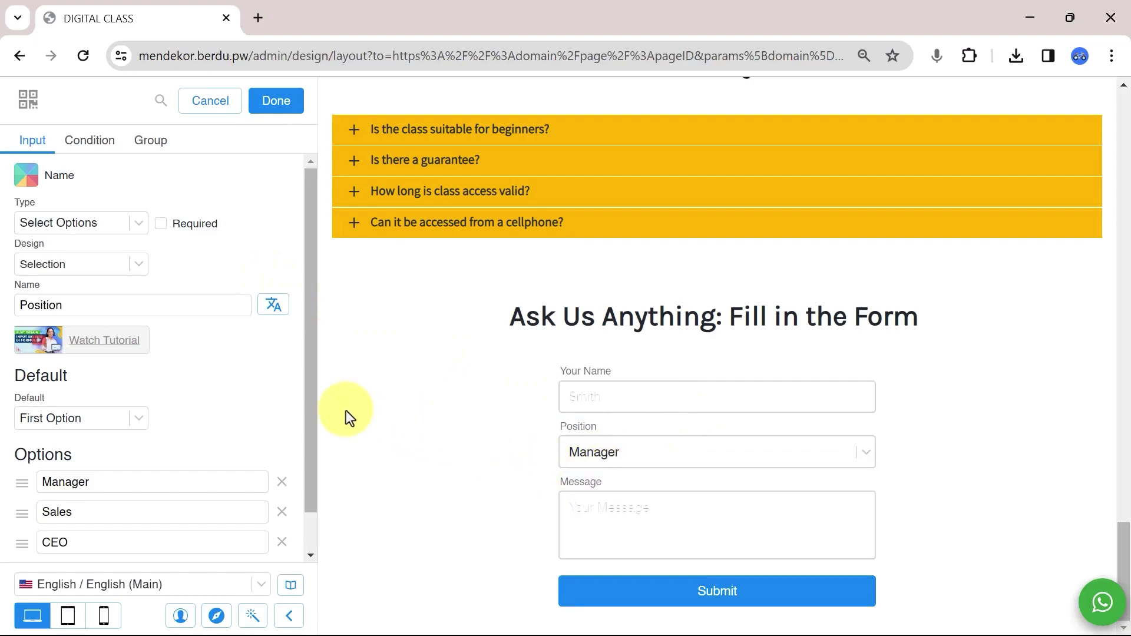
# Rename the Position field to 'Products' and add a fourth choice named 'Option 4'.
pyautogui.doubleClick(91, 298)
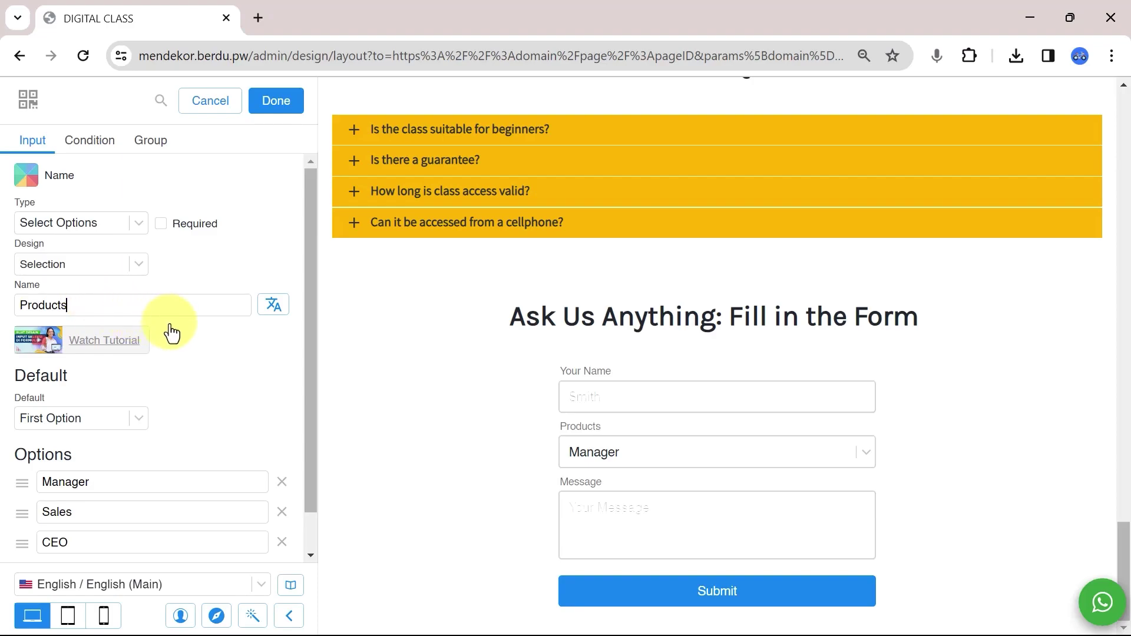
pyautogui.scroll(-1, 171, 327)
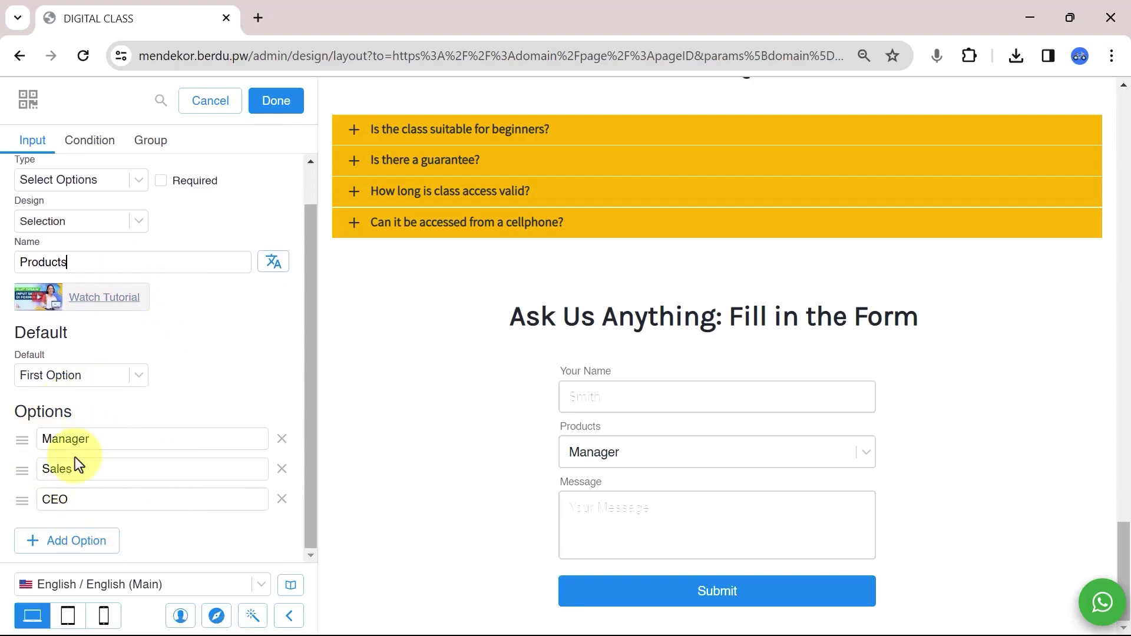
pyautogui.click(34, 542)
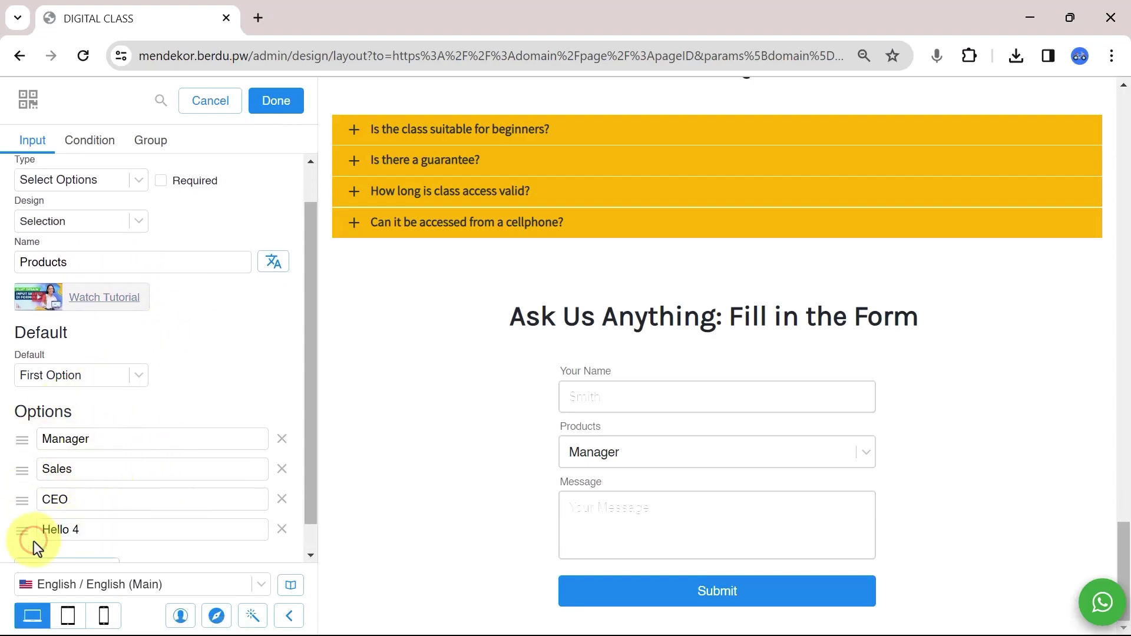
pyautogui.tripleClick(112, 529)
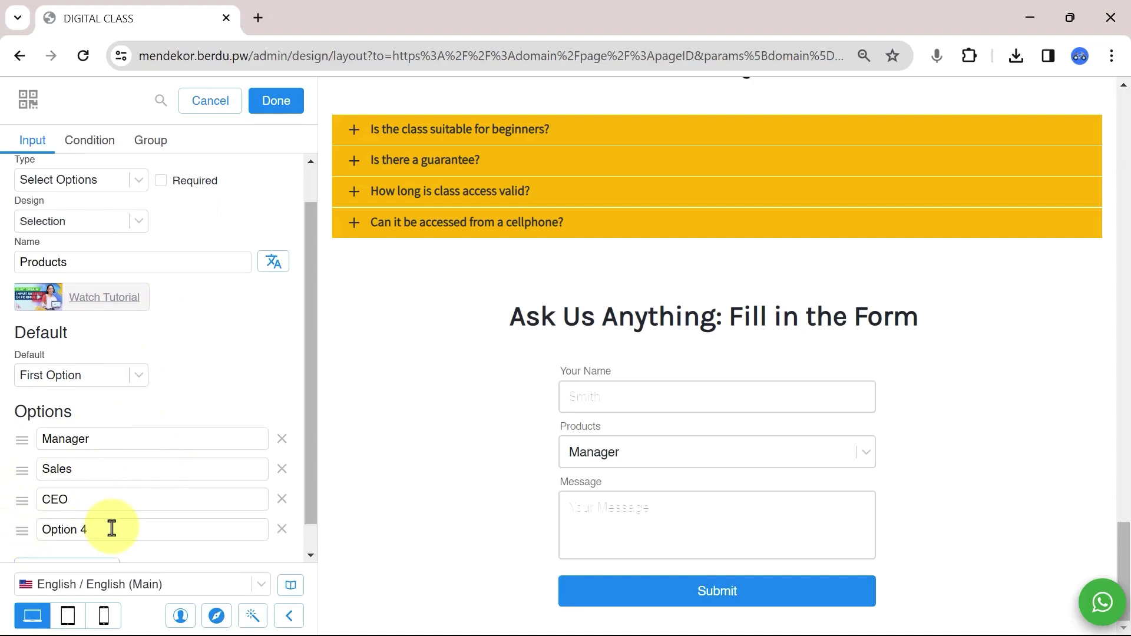
pyautogui.click(585, 452)
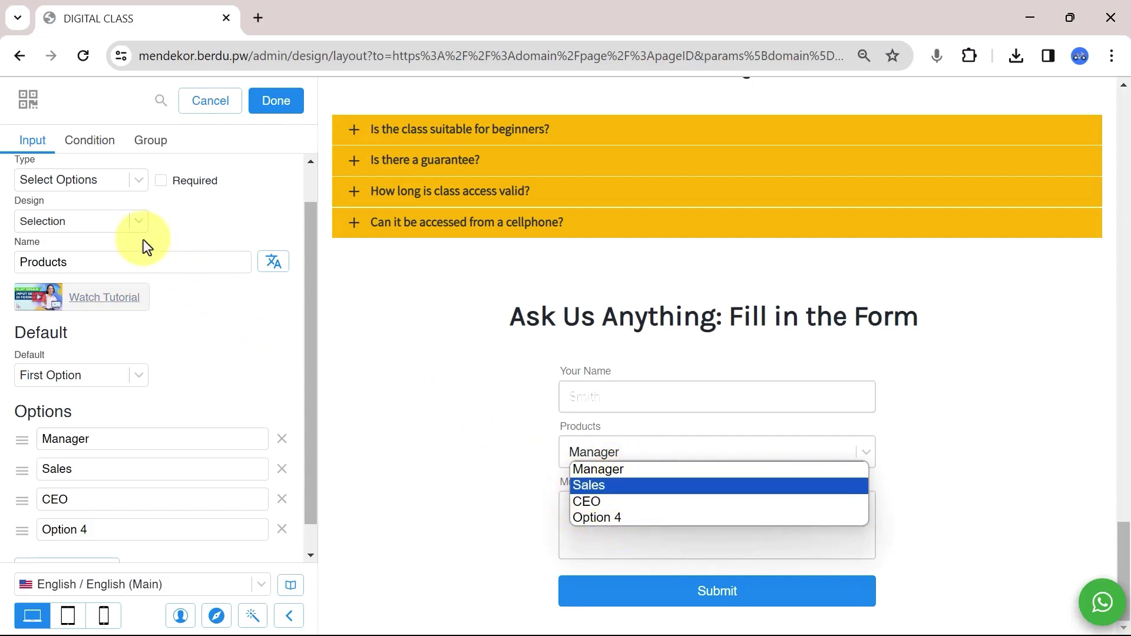
# Try Radio Vertical/Horizontal and Panel Vertical/Double/Triple for Products, then return to Selection.
pyautogui.click(117, 224)
pyautogui.click(117, 224)
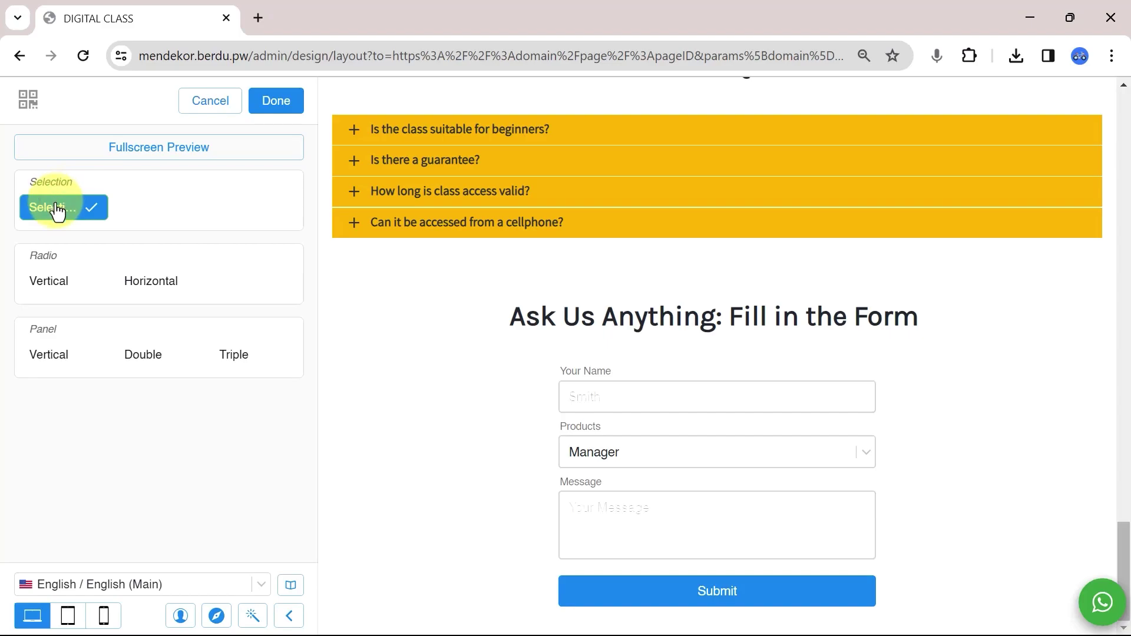
pyautogui.click(52, 283)
pyautogui.click(135, 282)
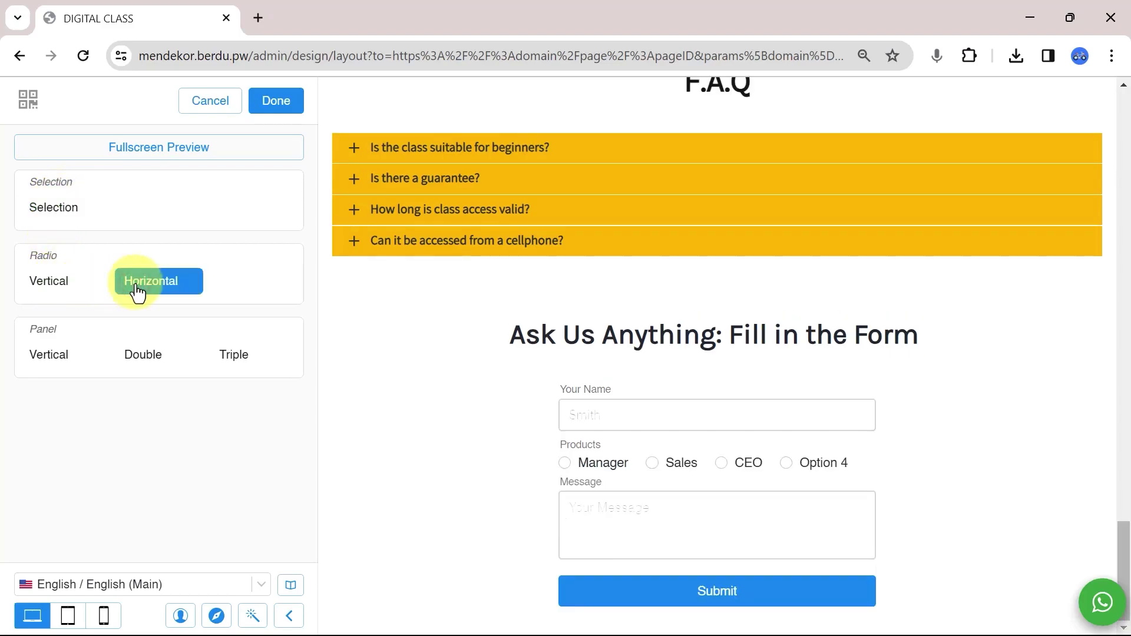
pyautogui.click(57, 356)
pyautogui.click(145, 357)
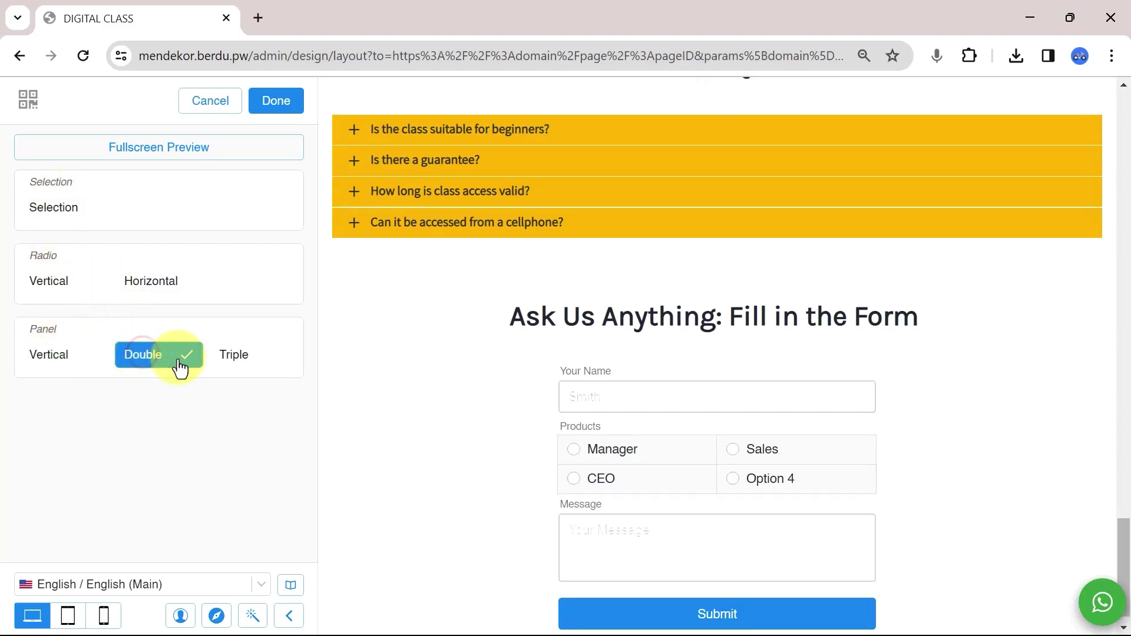
pyautogui.click(231, 357)
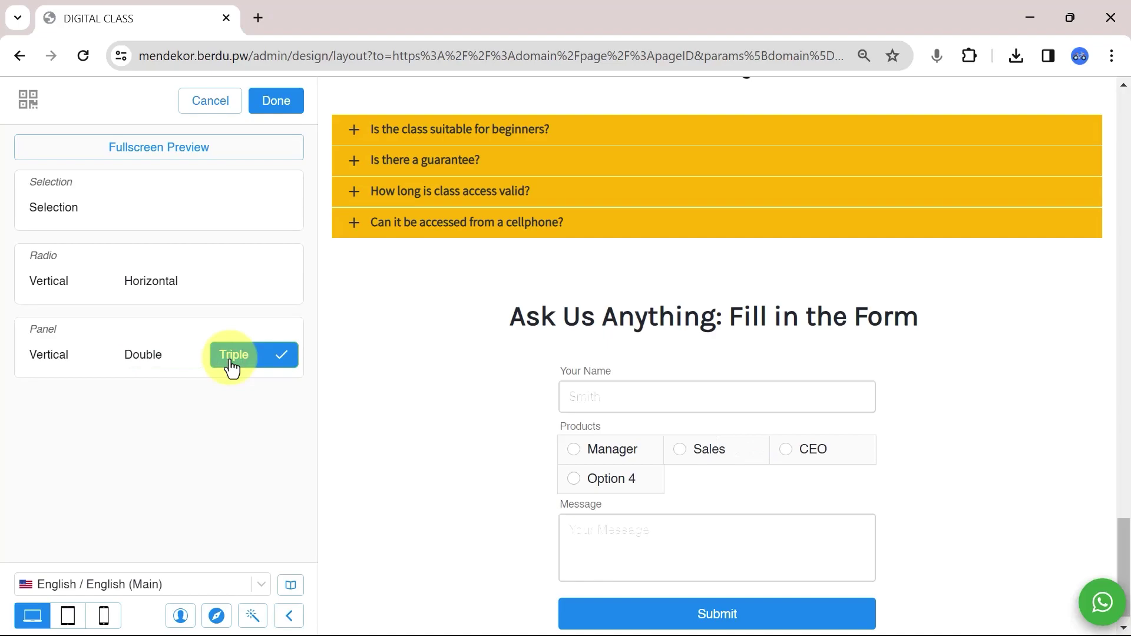
pyautogui.click(50, 213)
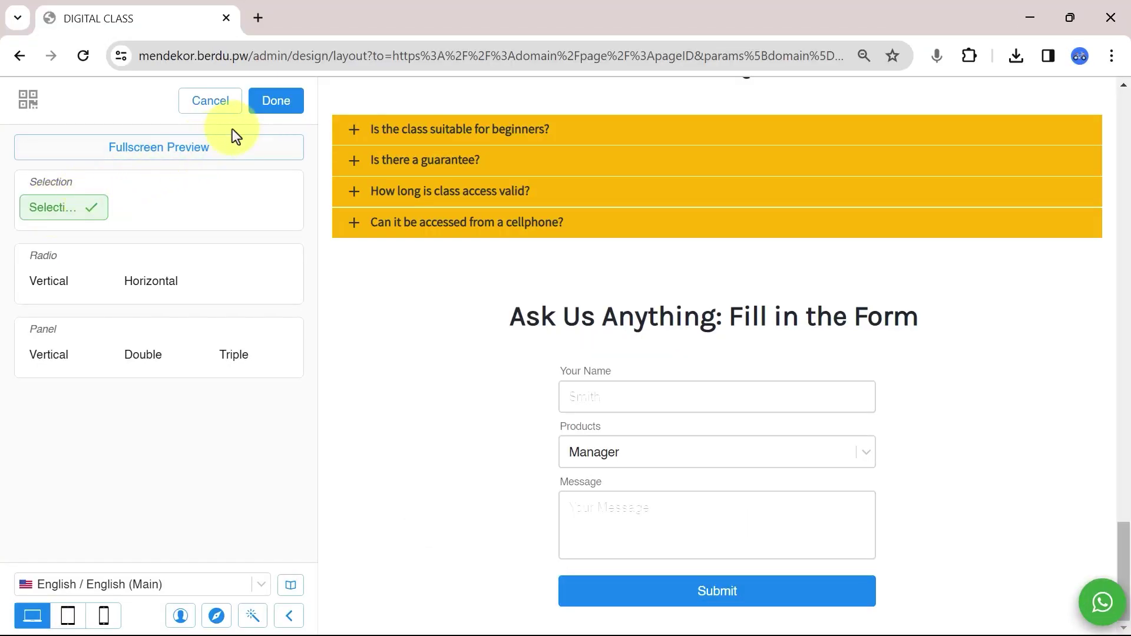
# Delete the three old Products options and rename the remaining one to 'Web Development'.
pyautogui.click(275, 101)
pyautogui.click(282, 440)
pyautogui.click(282, 440)
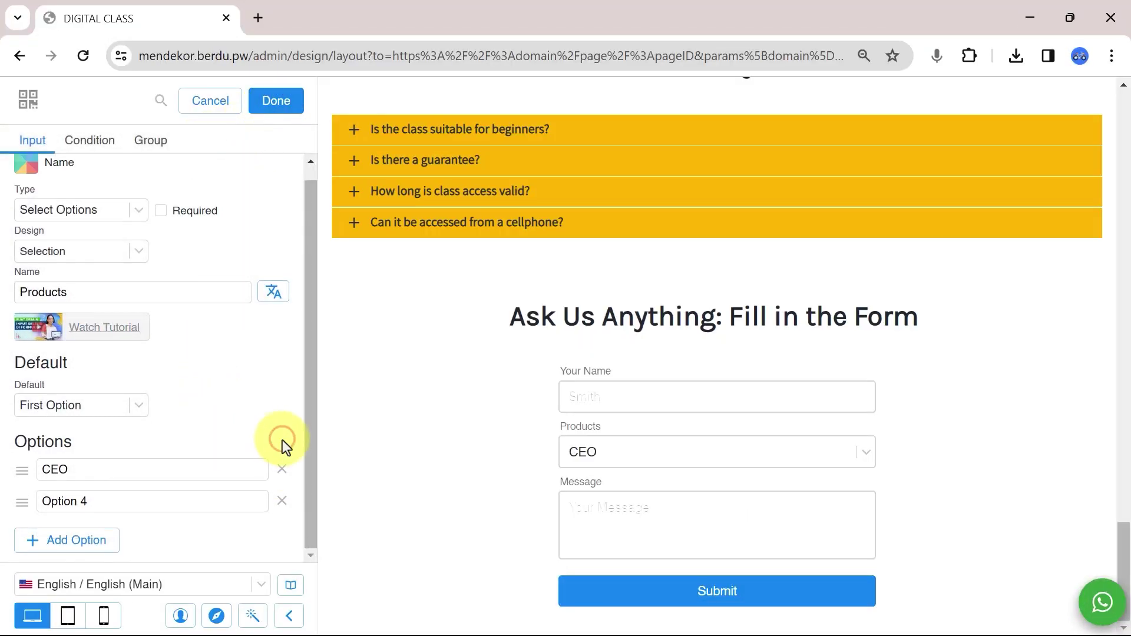
pyautogui.click(281, 469)
pyautogui.click(295, 482)
pyautogui.tripleClick(170, 484)
pyautogui.write('Web Development')
# Add Data Science, a course starting with 'M', Digital Marketing and SEO as options.
pyautogui.click(115, 523)
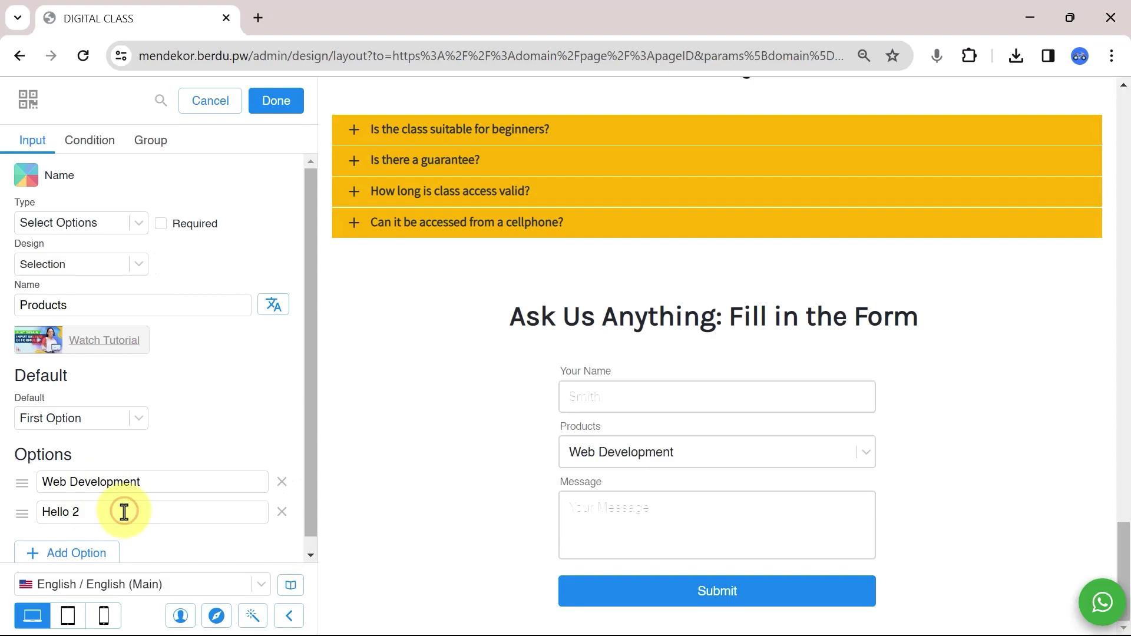
pyautogui.write('Data Science')
pyautogui.click(114, 552)
pyautogui.scroll(-1, 123, 541)
pyautogui.write('Mobile Development')
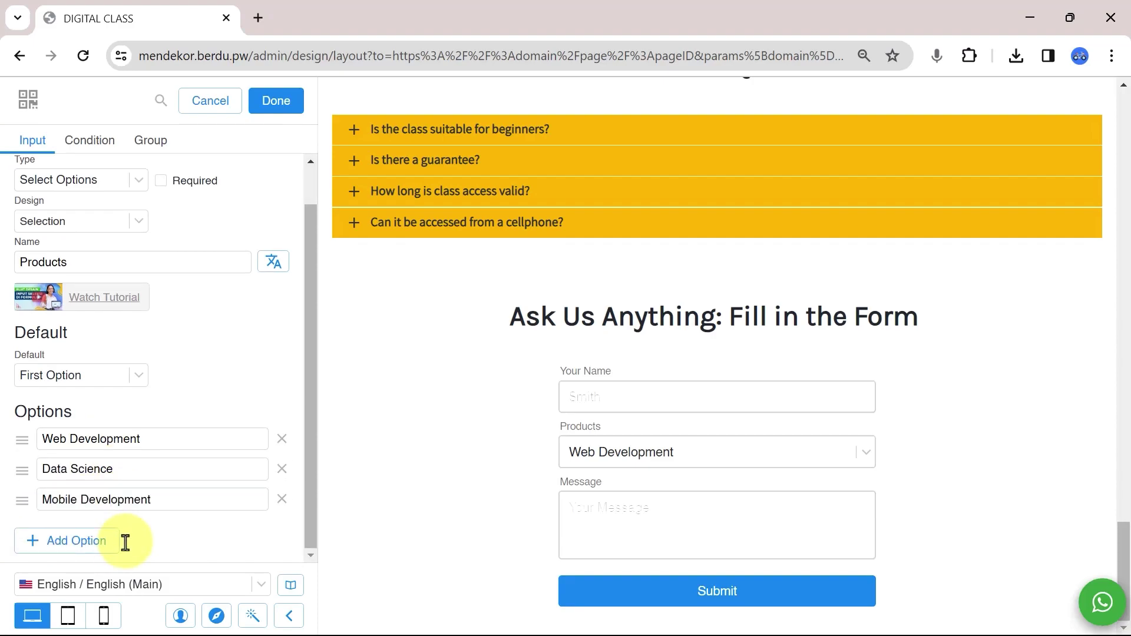
pyautogui.click(118, 541)
pyautogui.scroll(-1, 119, 538)
pyautogui.write('Di')
pyautogui.click(118, 540)
pyautogui.write('SEO')
# Add Social Media Marketing, Graphic Design, UI & UX Design, Photography and Videography as options.
pyautogui.scroll(-1, 118, 536)
pyautogui.click(117, 540)
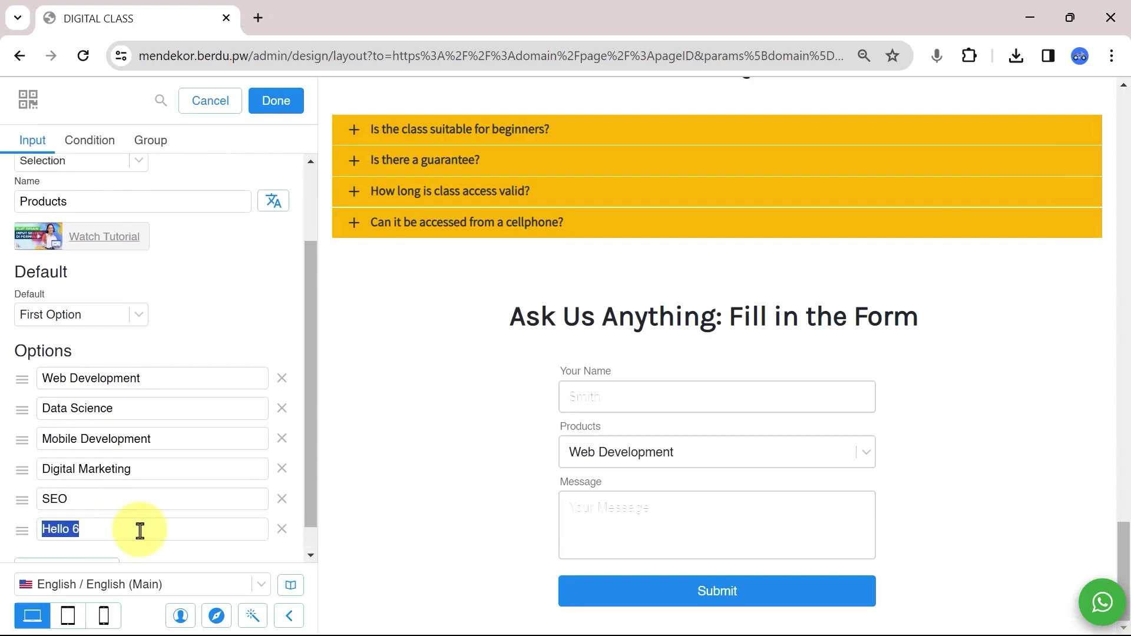
pyautogui.write('Social Media Marketing')
pyautogui.scroll(-1, 140, 530)
pyautogui.click(125, 525)
pyautogui.write('Graphic Design')
pyautogui.scroll(-1, 127, 523)
pyautogui.click(129, 525)
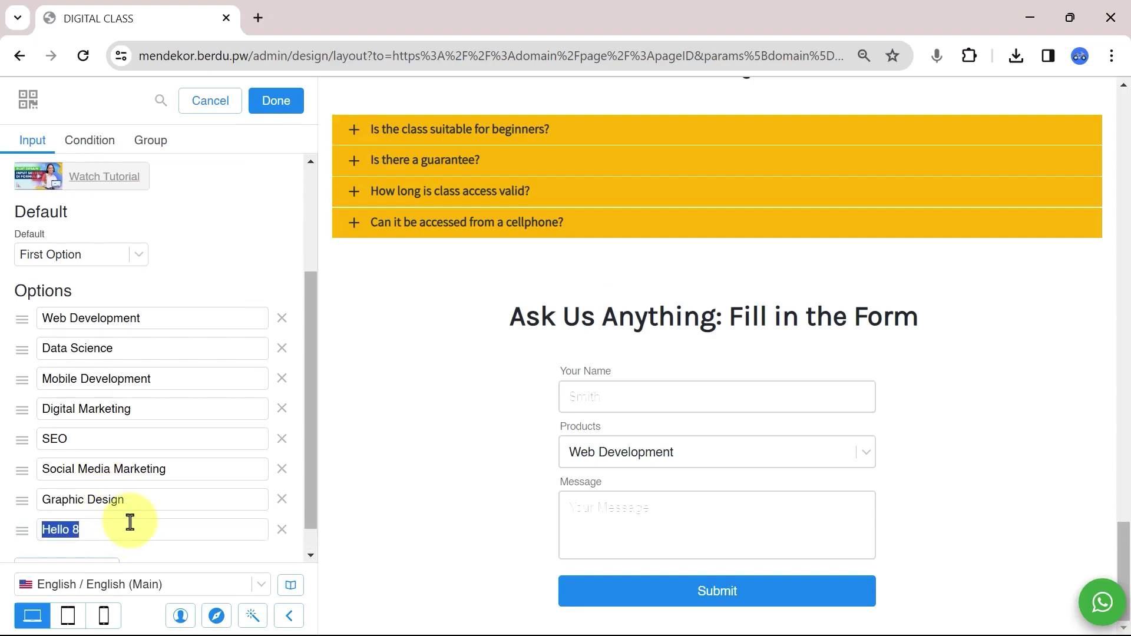
pyautogui.scroll(-2, 124, 530)
pyautogui.click(119, 538)
pyautogui.write('Photography')
pyautogui.click(111, 541)
pyautogui.write('Videography')
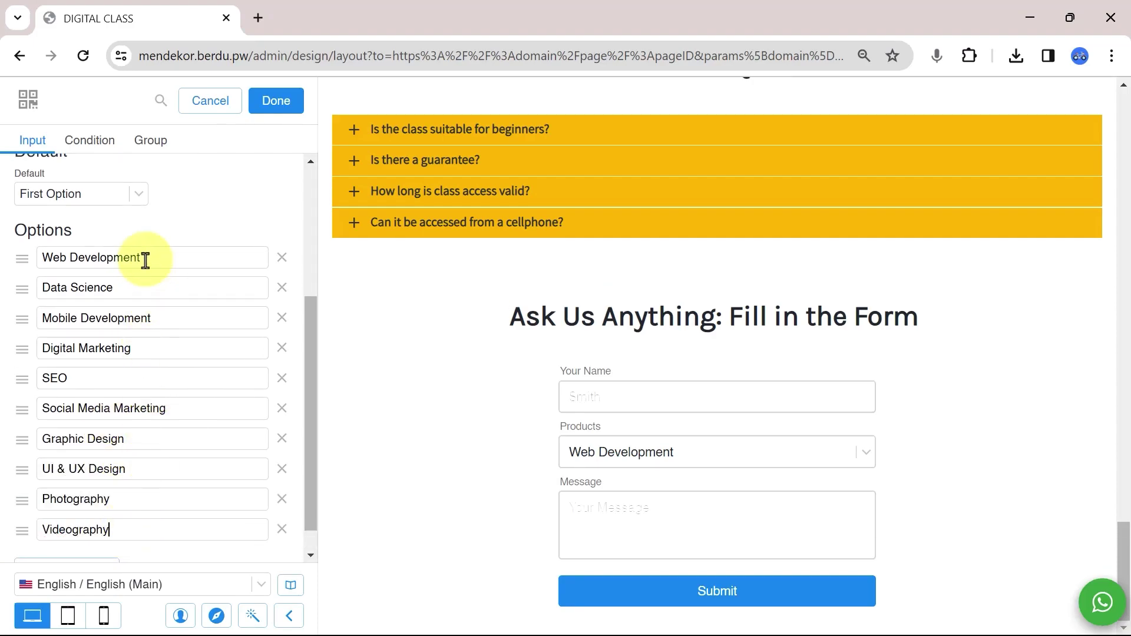
# Add four option groups named Development, Marketing, Graphics and Photo & Video.
pyautogui.click(151, 140)
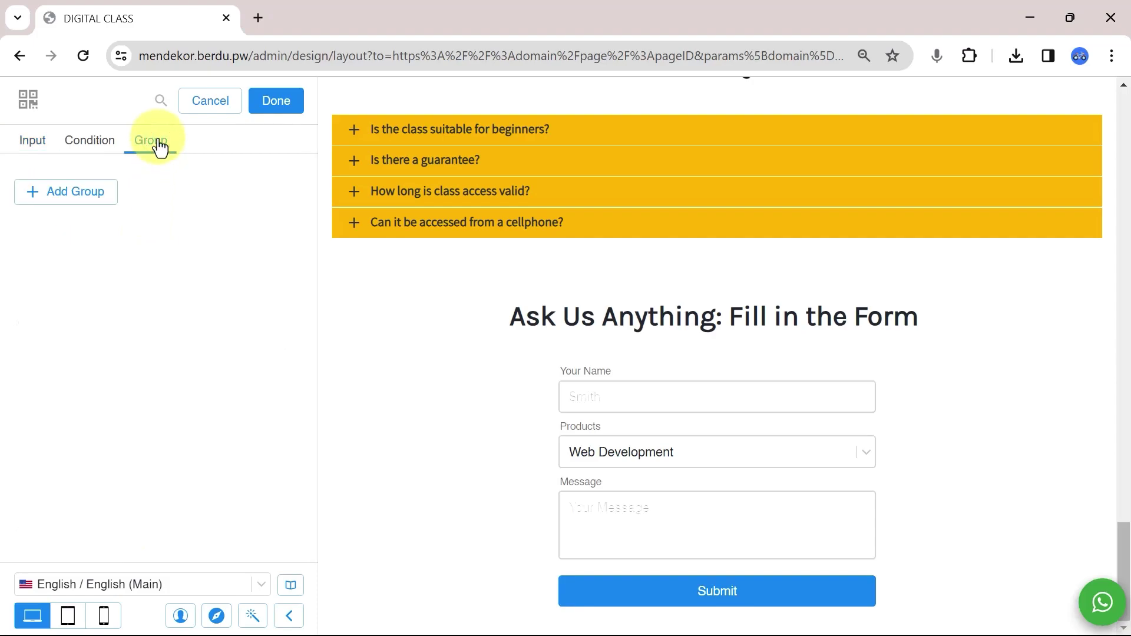
pyautogui.click(35, 195)
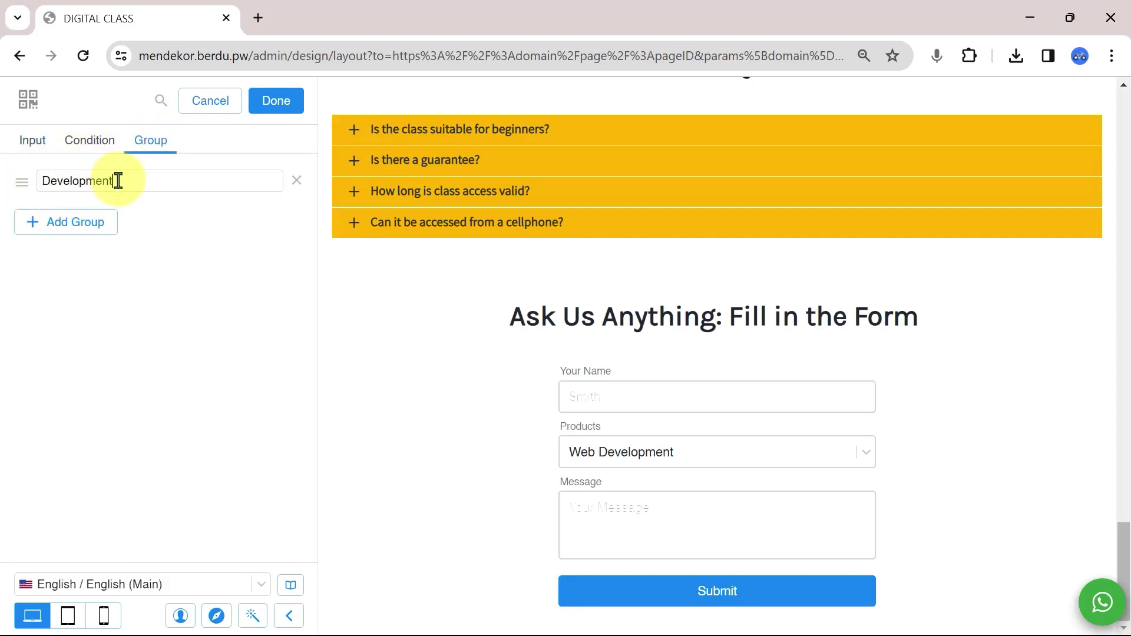
pyautogui.click(101, 218)
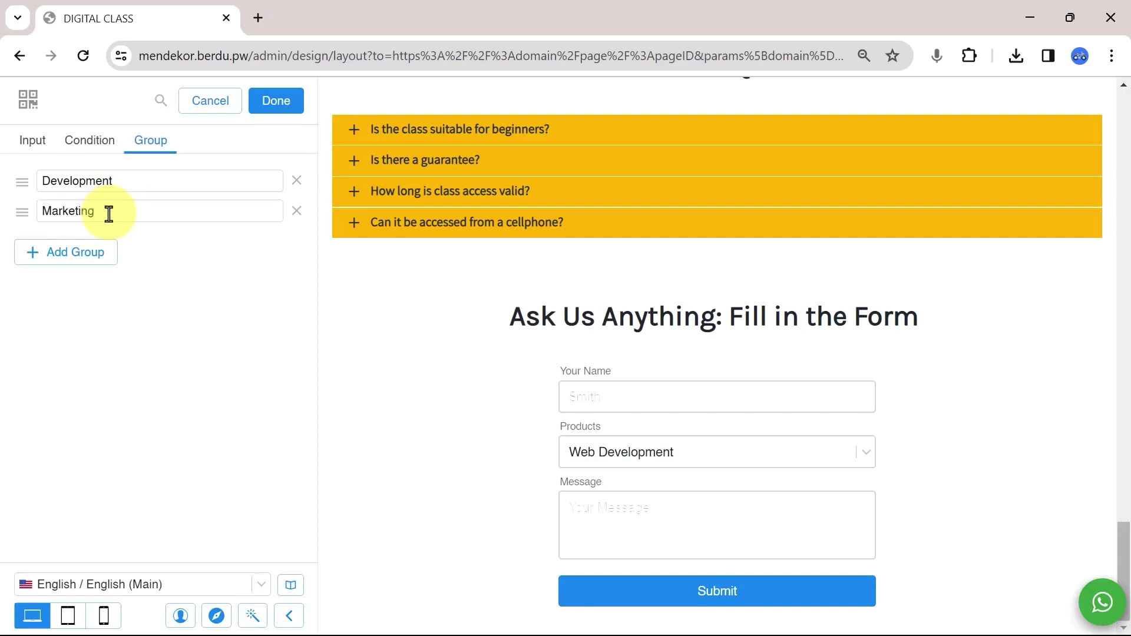
pyautogui.click(112, 250)
pyautogui.click(117, 276)
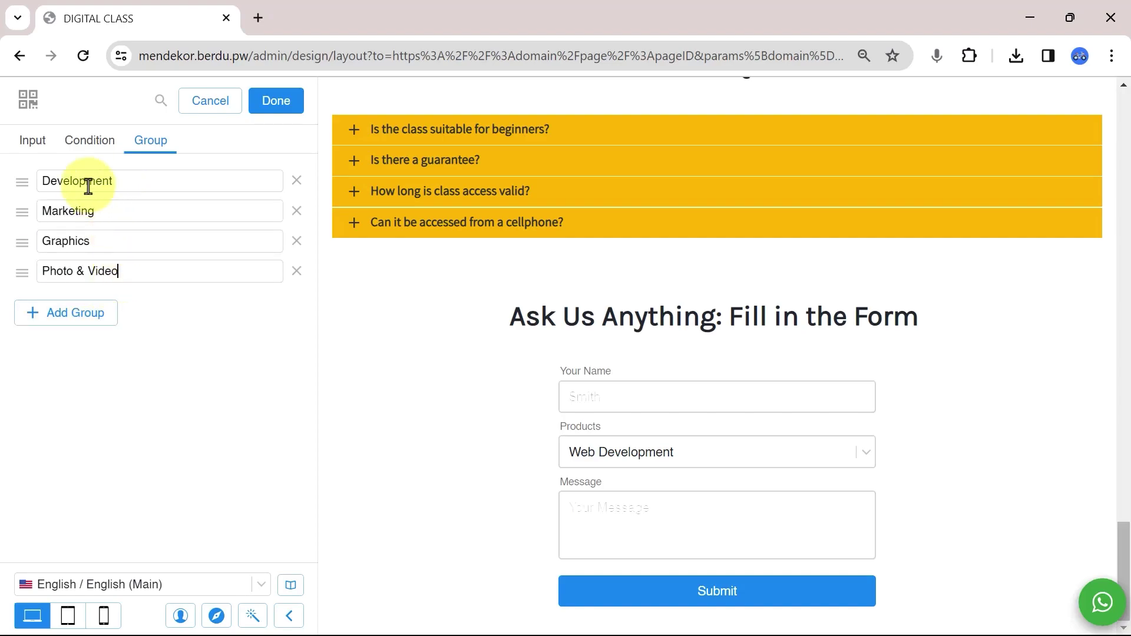
# Assign Web Development to Development, and Digital Marketing and SEO to Marketing.
pyautogui.click(34, 143)
pyautogui.scroll(-1, 200, 219)
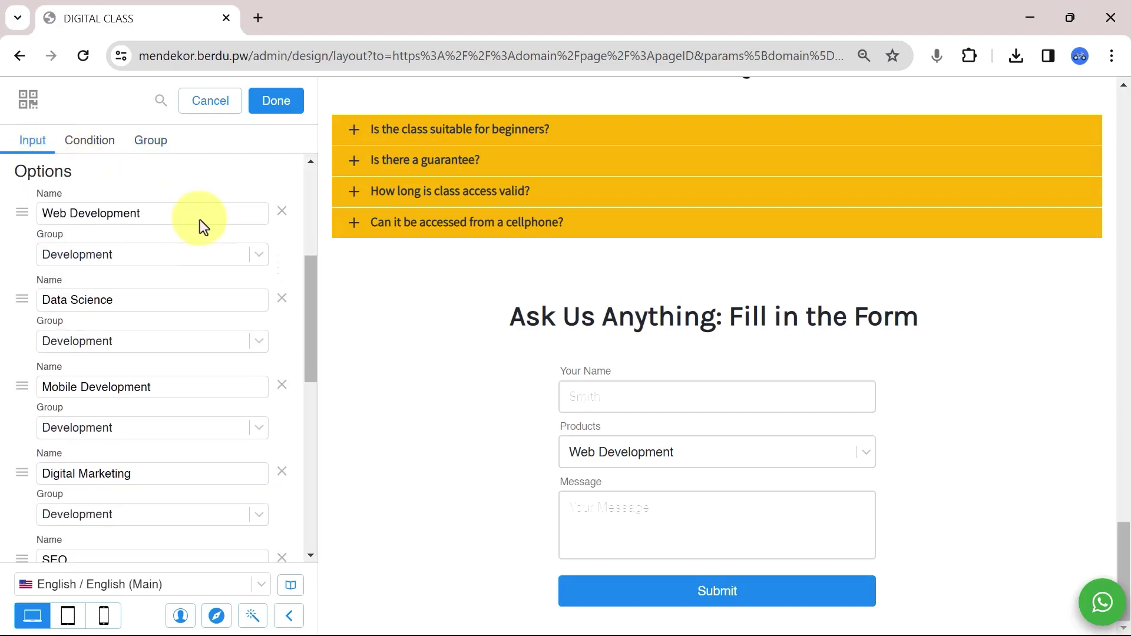
pyautogui.click(169, 255)
pyautogui.click(146, 271)
pyautogui.scroll(-2, 146, 270)
pyautogui.scroll(1, 146, 270)
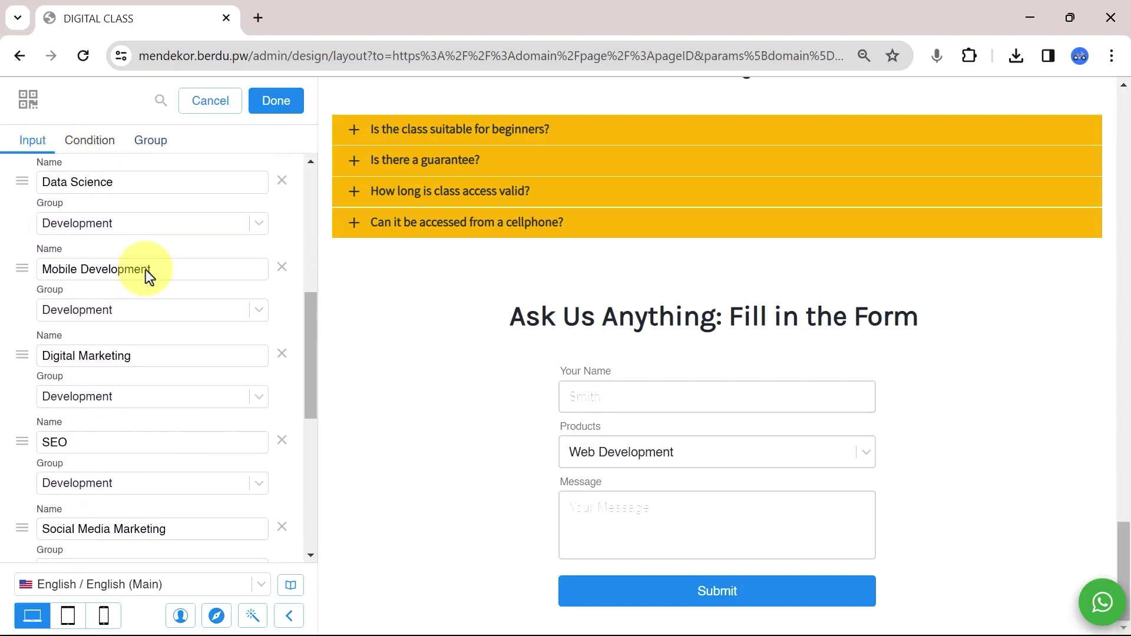
pyautogui.click(137, 396)
pyautogui.click(117, 429)
pyautogui.scroll(-2, 118, 429)
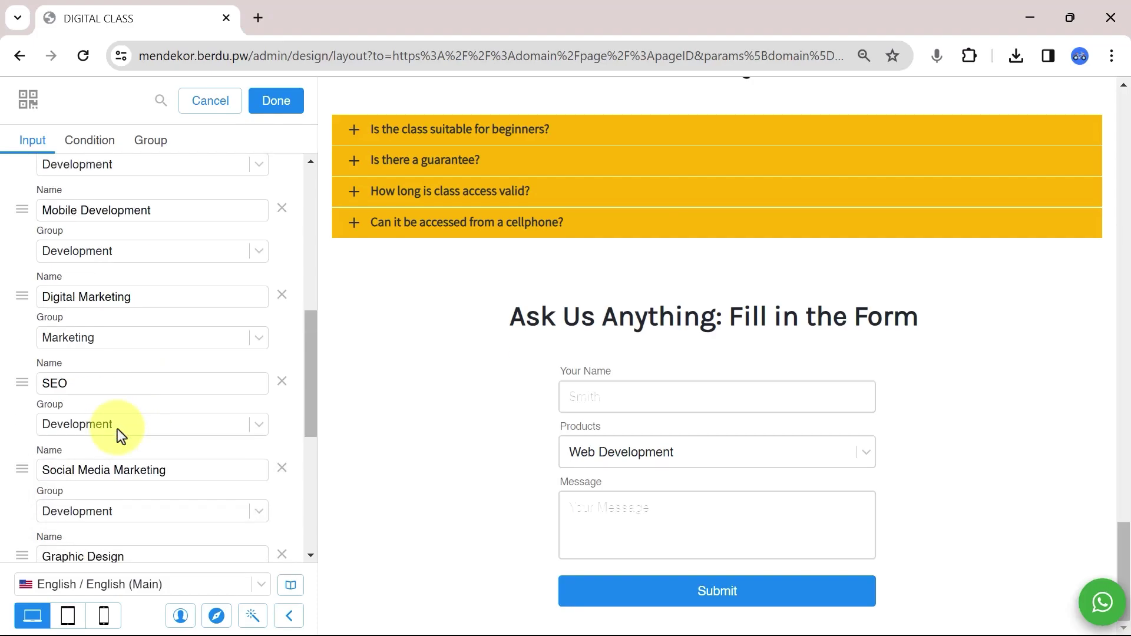
pyautogui.click(118, 426)
pyautogui.click(111, 455)
# Put Social Media Marketing in Marketing, design courses in Graphics, Photography and Videography in Photo & Video.
pyautogui.scroll(-3, 117, 413)
pyautogui.click(126, 341)
pyautogui.click(123, 366)
pyautogui.scroll(-2, 126, 386)
pyautogui.click(115, 299)
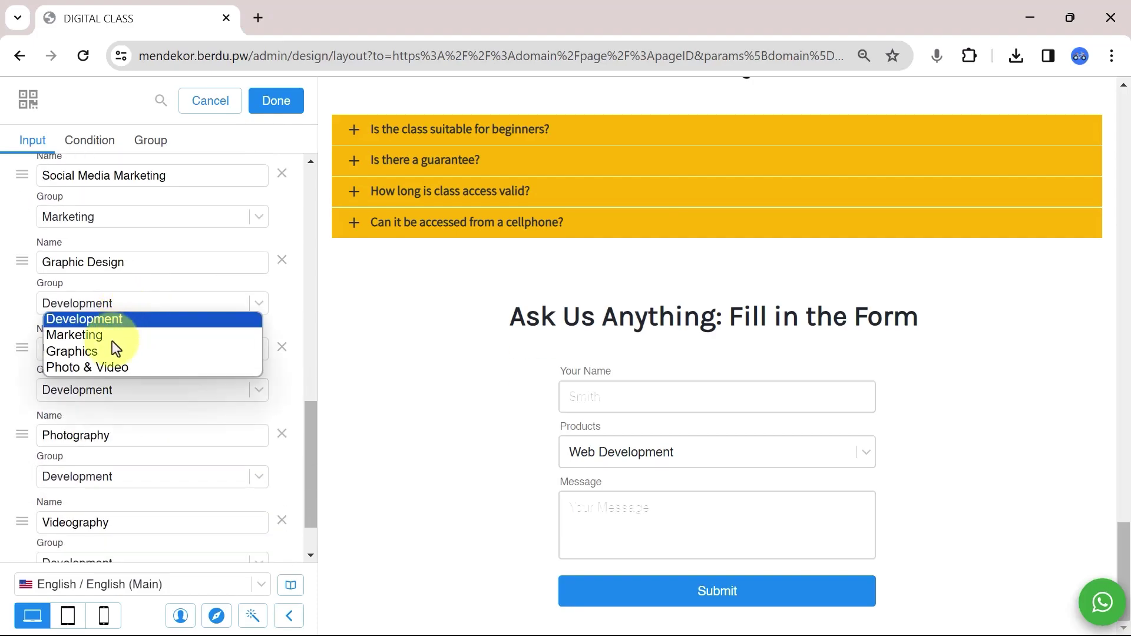
pyautogui.click(114, 348)
pyautogui.click(121, 389)
pyautogui.click(118, 439)
pyautogui.scroll(-3, 124, 465)
pyautogui.click(118, 411)
pyautogui.click(95, 475)
pyautogui.click(89, 496)
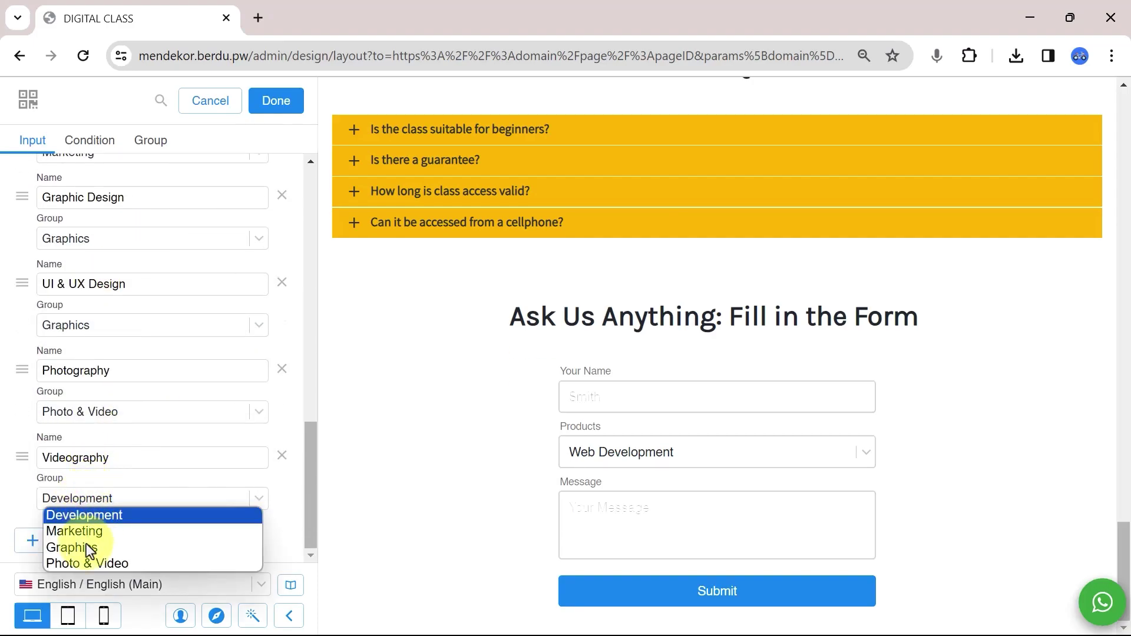
pyautogui.click(76, 563)
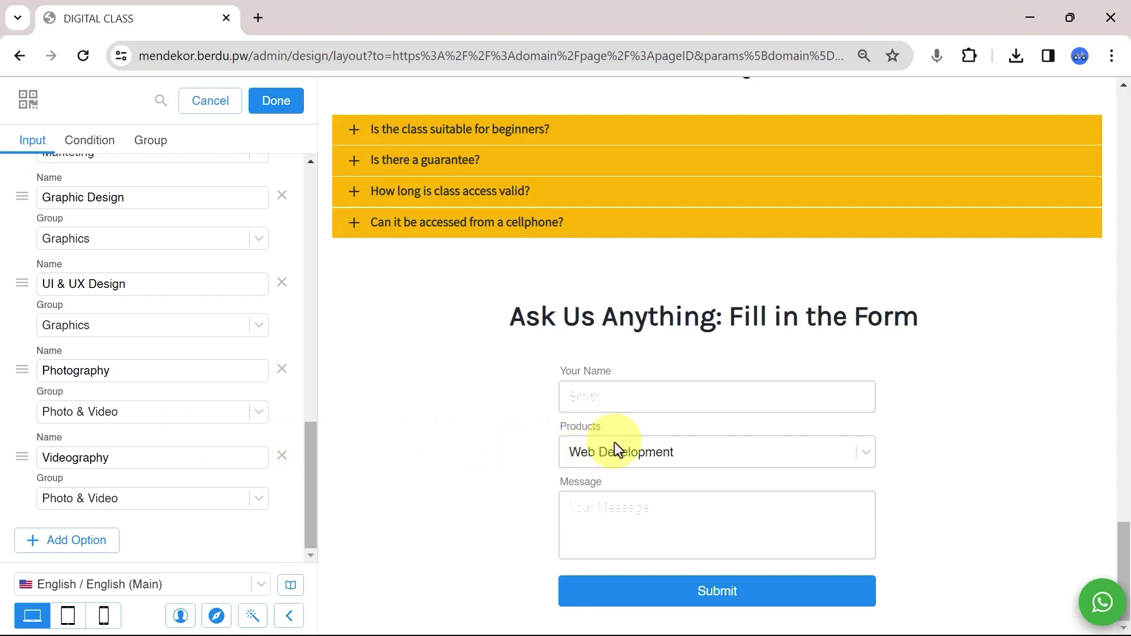
pyautogui.click(632, 443)
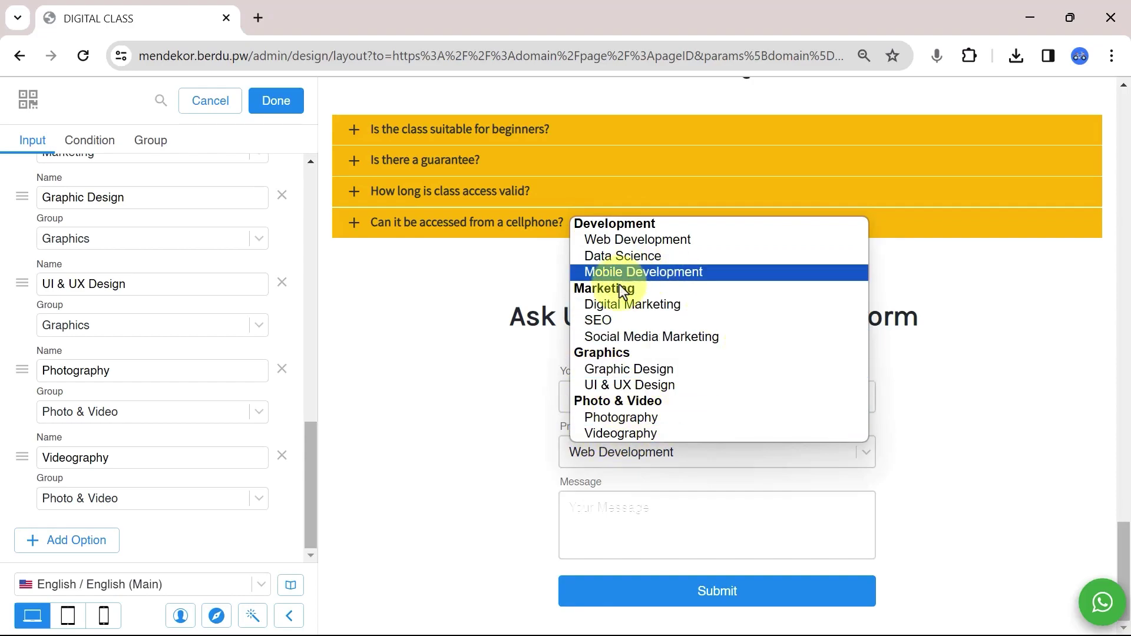
# Compare Radio Vertical, Horizontal and Selection styles for Products, then settle on Panel Vertical.
pyautogui.click(430, 349)
pyautogui.scroll(9, 231, 386)
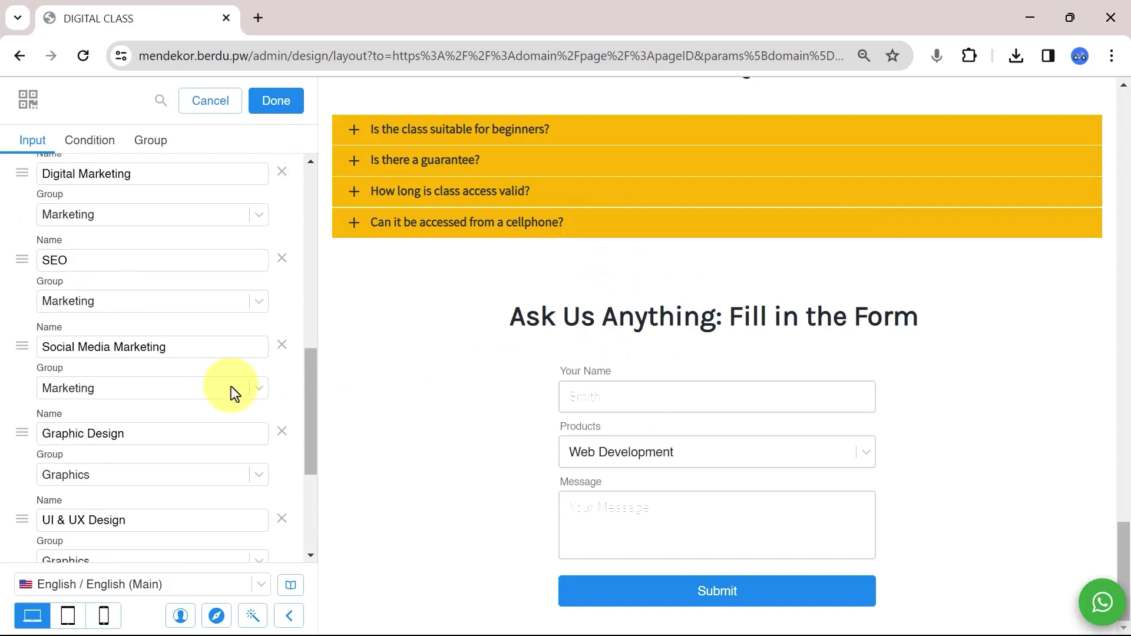
pyautogui.scroll(5, 231, 387)
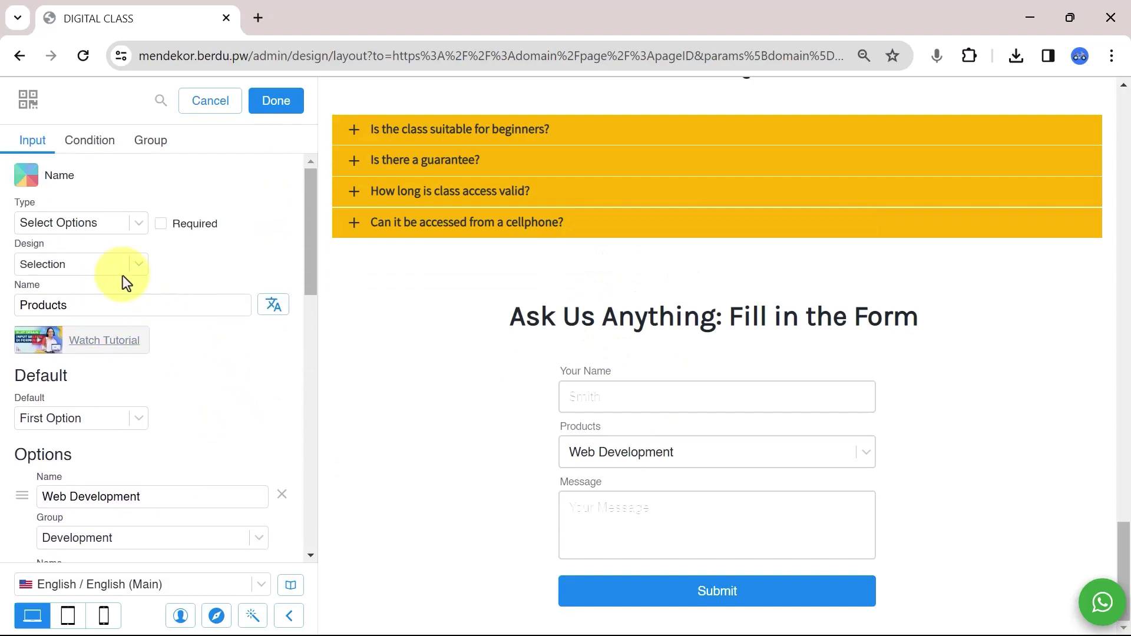
pyautogui.click(123, 271)
pyautogui.click(76, 284)
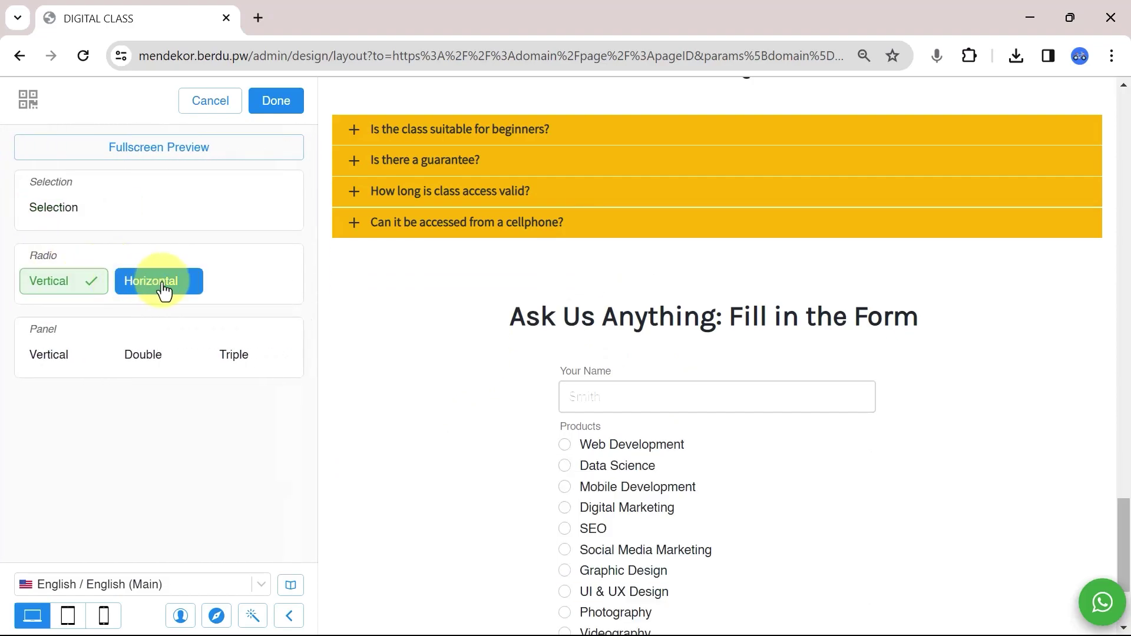
pyautogui.click(159, 281)
pyautogui.scroll(-1, 780, 424)
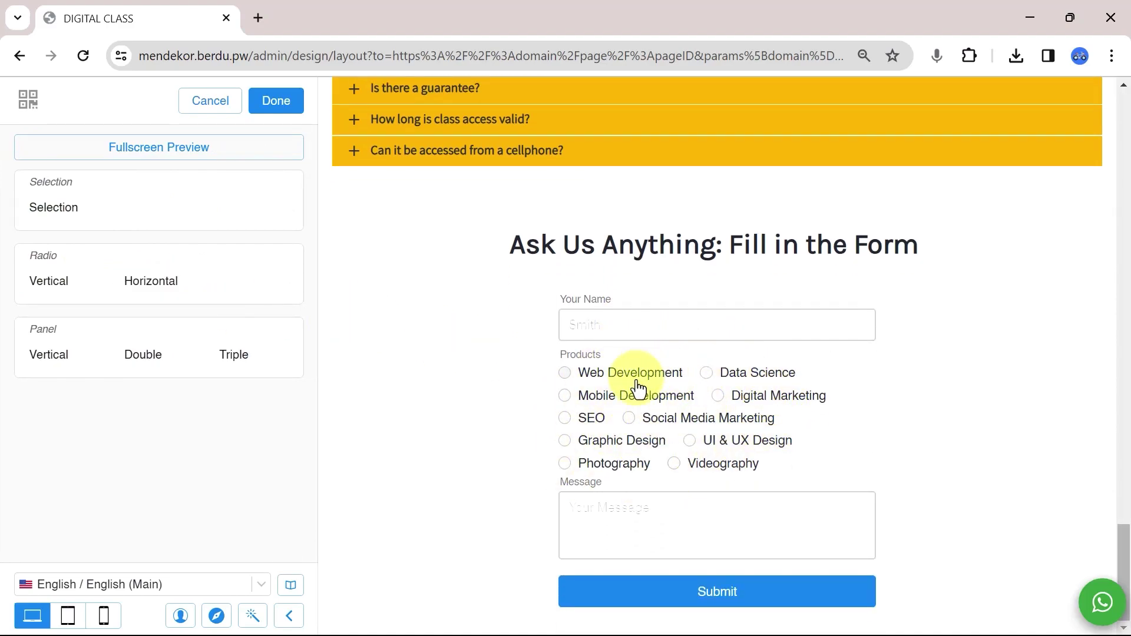
pyautogui.click(59, 212)
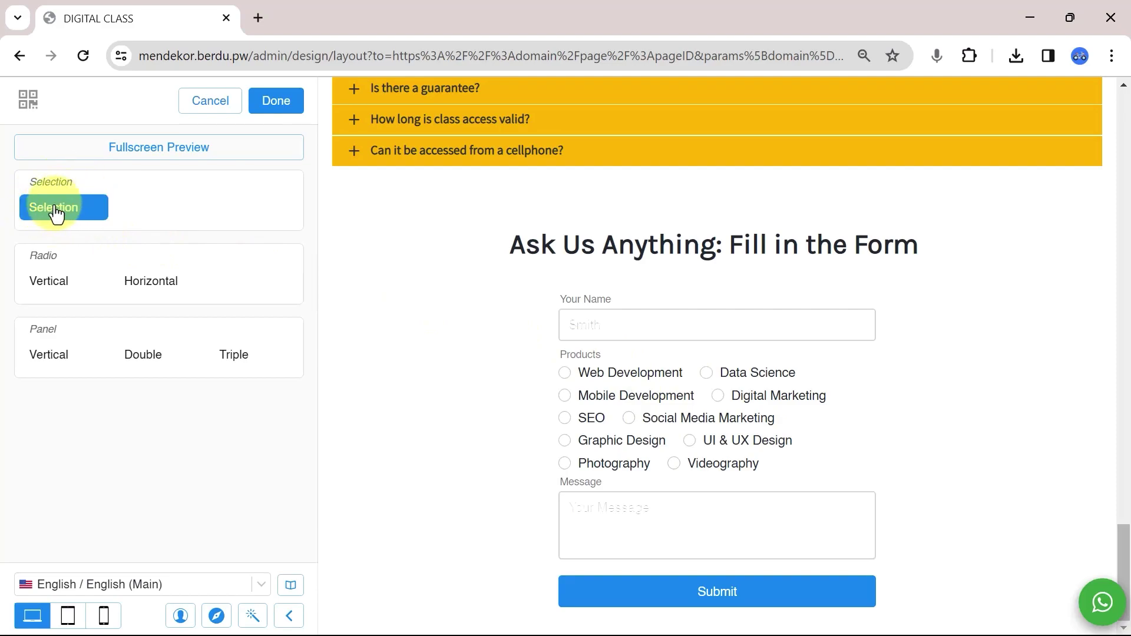
pyautogui.click(55, 207)
pyautogui.click(648, 454)
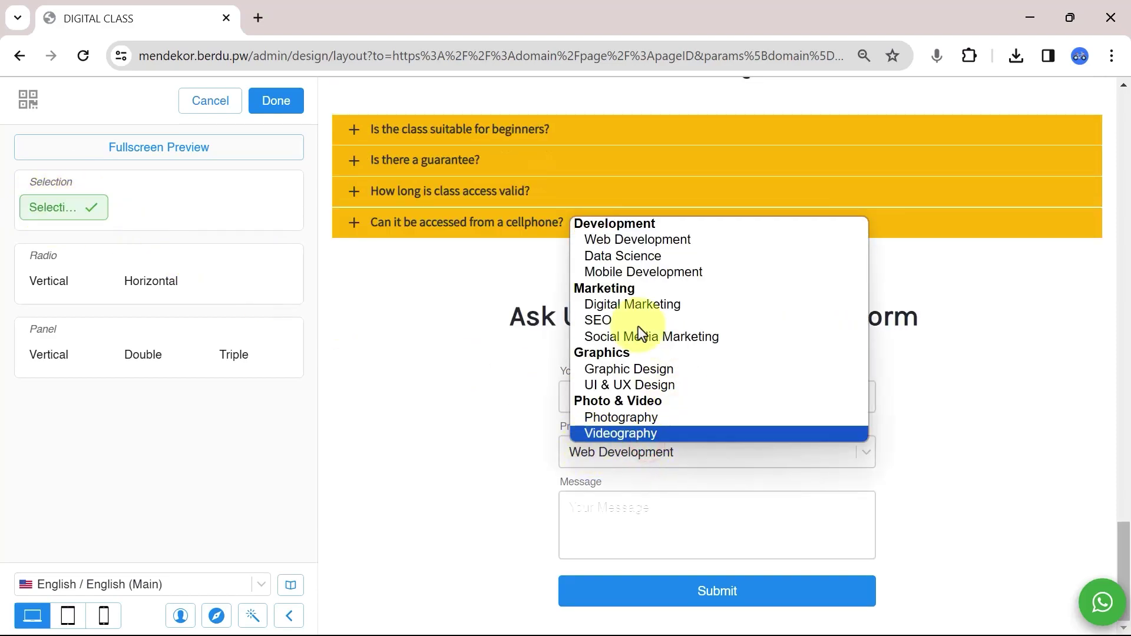
pyautogui.click(57, 357)
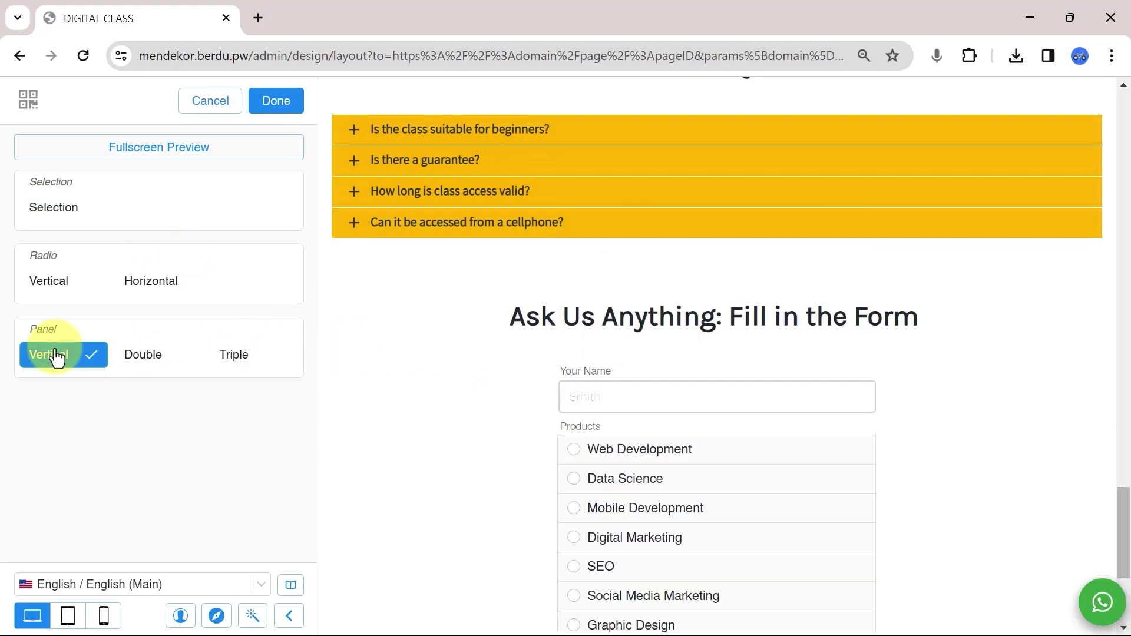
pyautogui.scroll(-4, 613, 460)
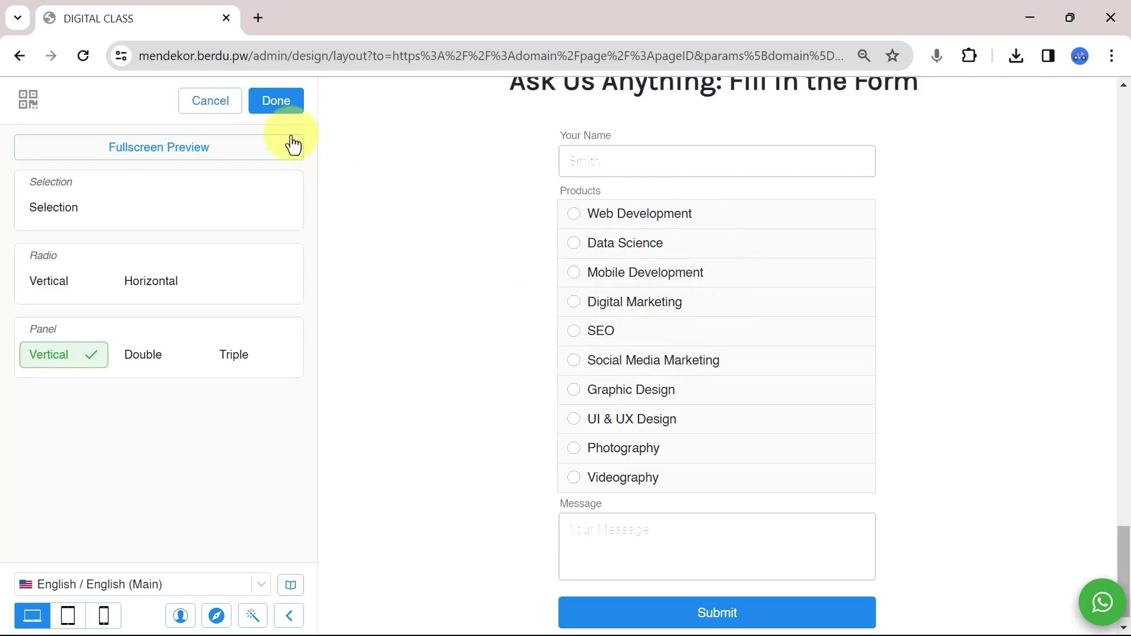
# Make the Products radio buttons a darker blue and test it on Web Development.
pyautogui.click(276, 106)
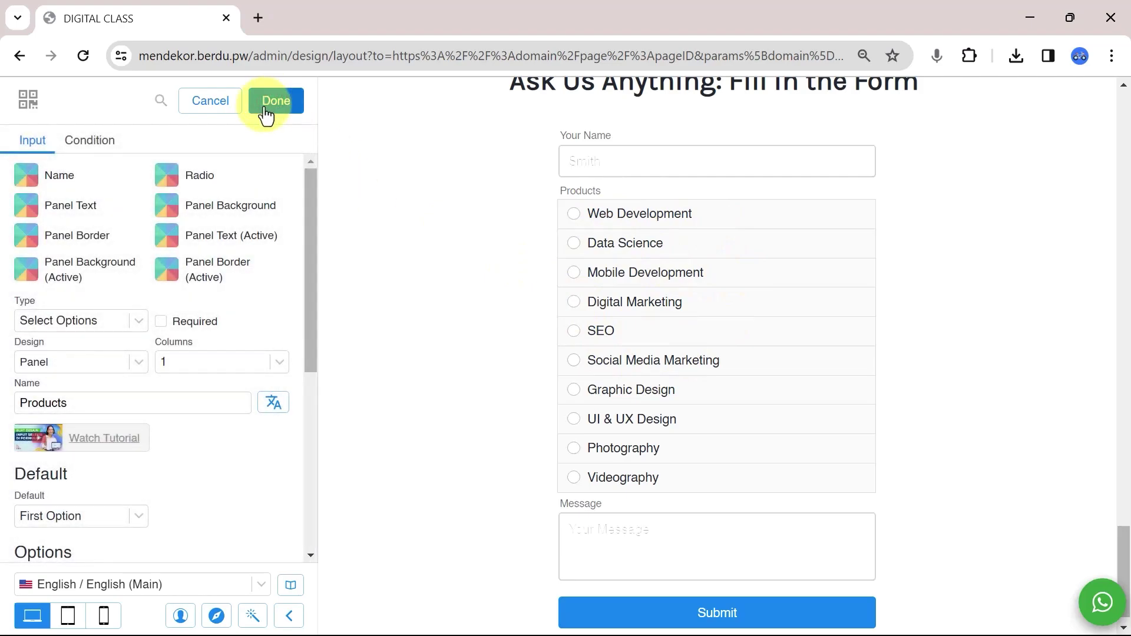
pyautogui.click(170, 178)
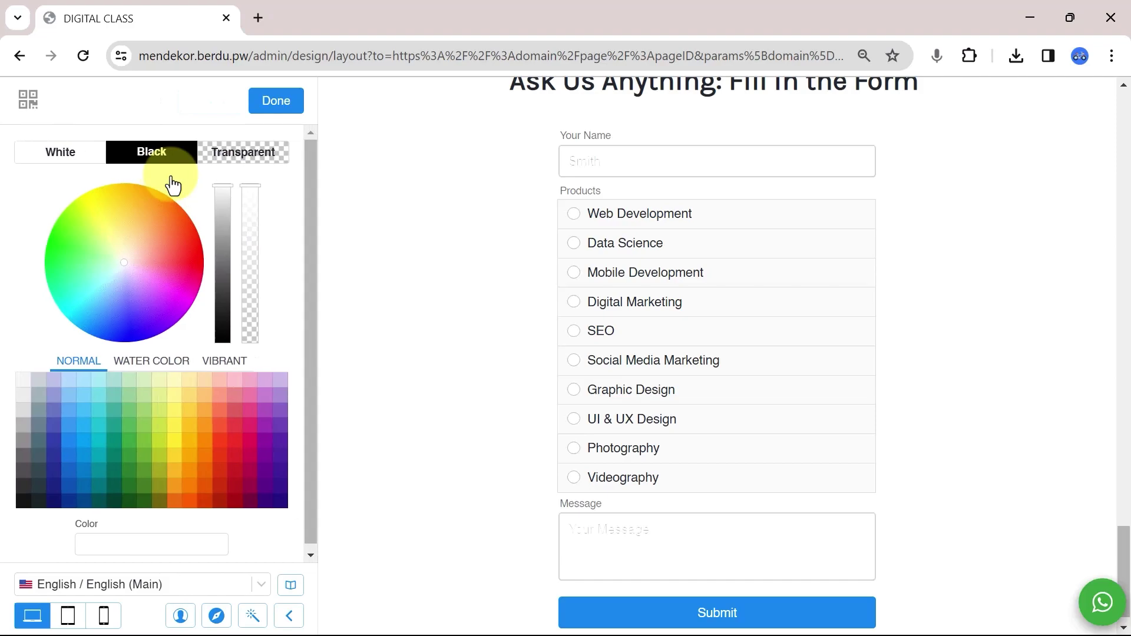
pyautogui.click(68, 424)
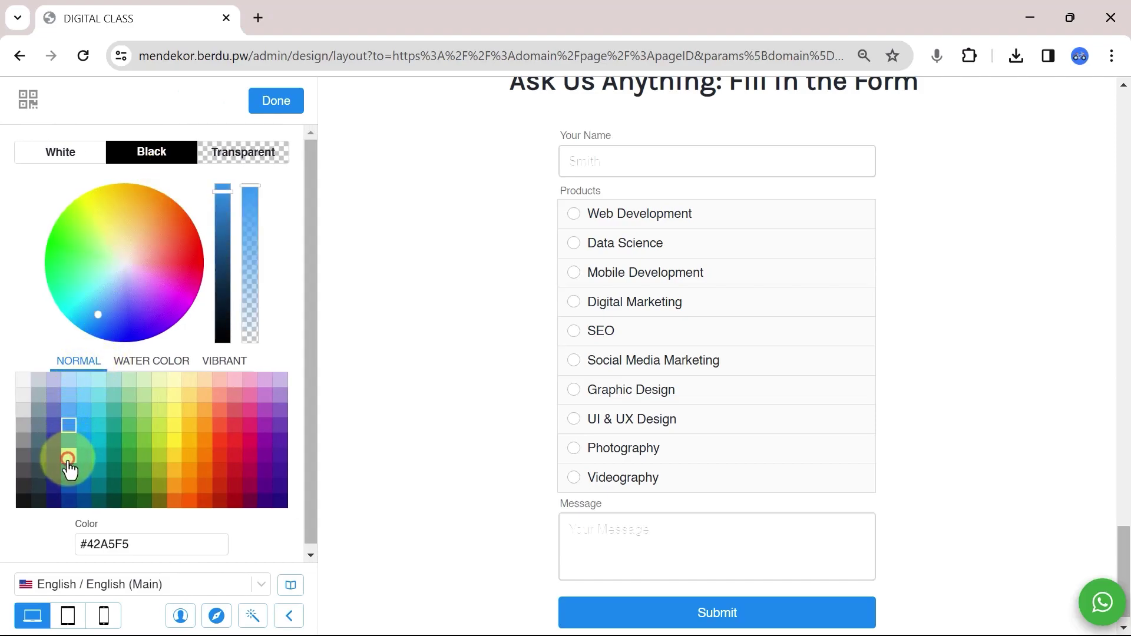
pyautogui.click(69, 455)
pyautogui.click(571, 219)
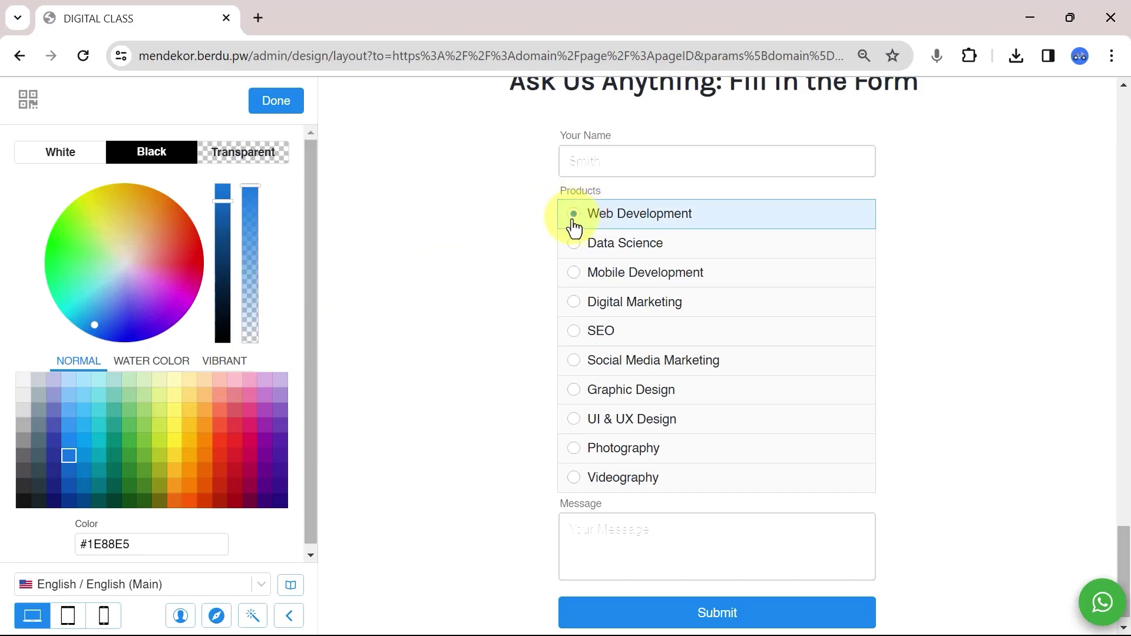
pyautogui.click(277, 105)
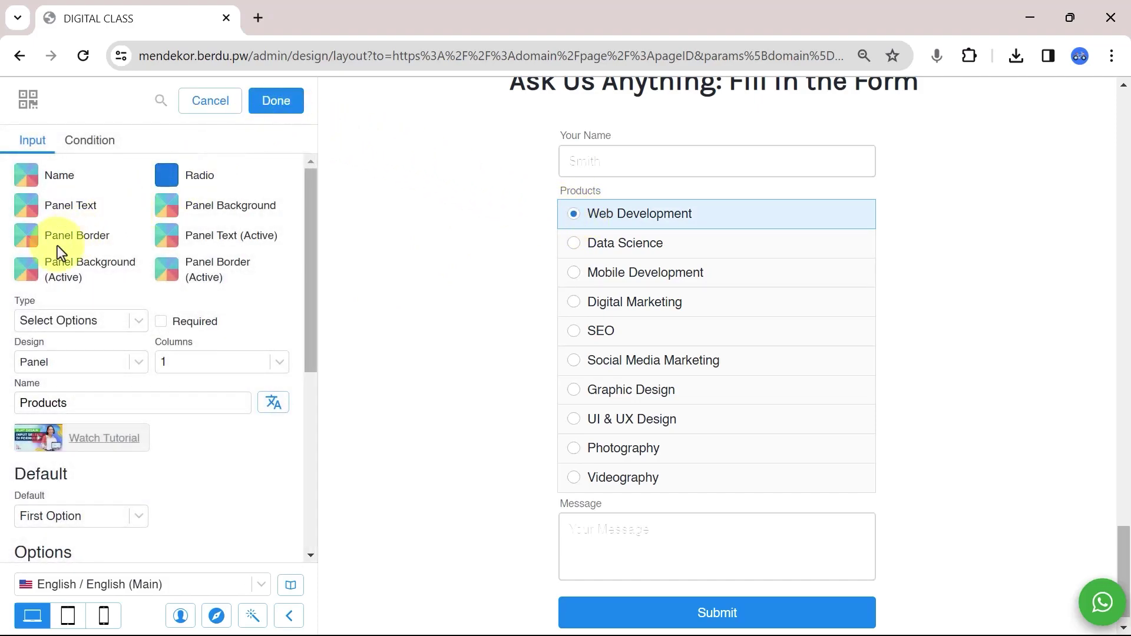
# Set the active panel background to light blue #BBDEFB and active border to light grey #F5F5F5.
pyautogui.click(23, 277)
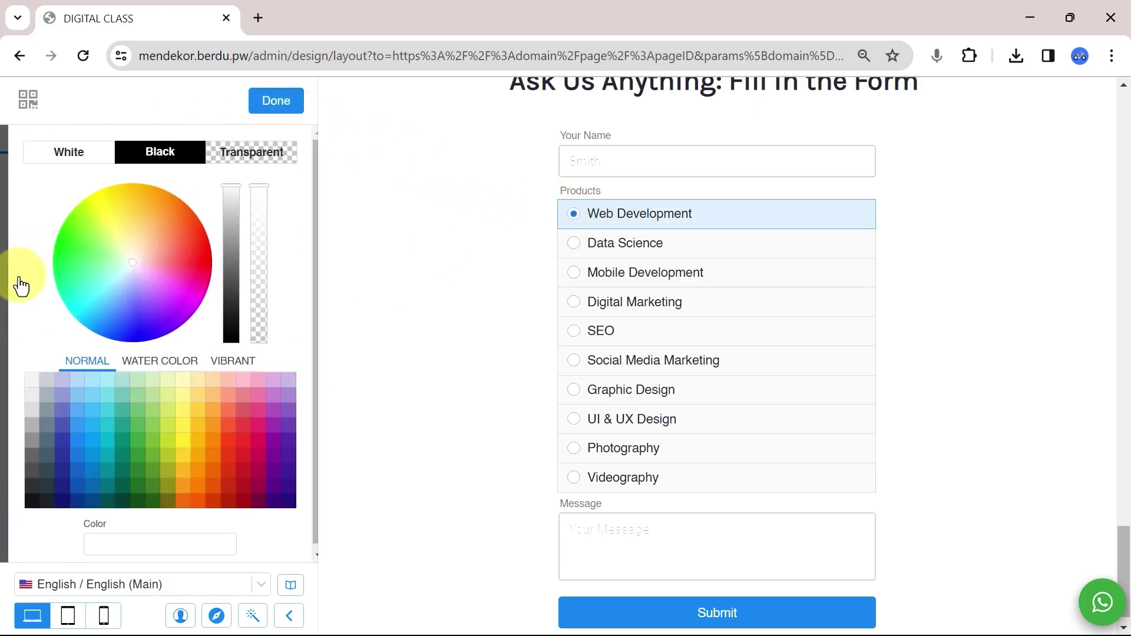
pyautogui.click(70, 380)
pyautogui.click(288, 107)
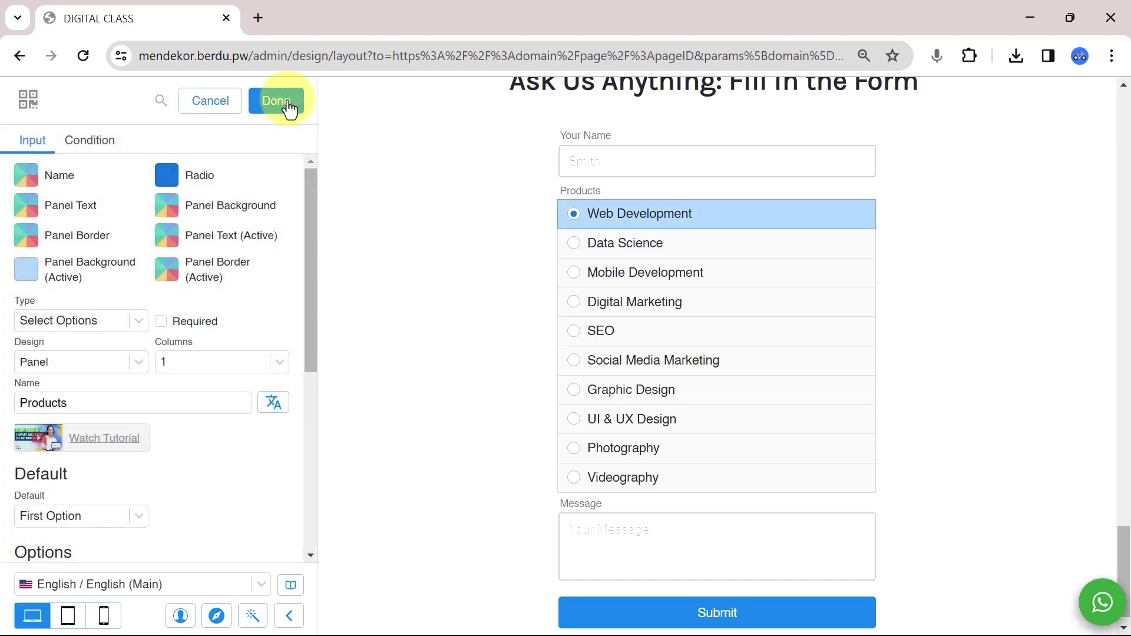
pyautogui.click(171, 278)
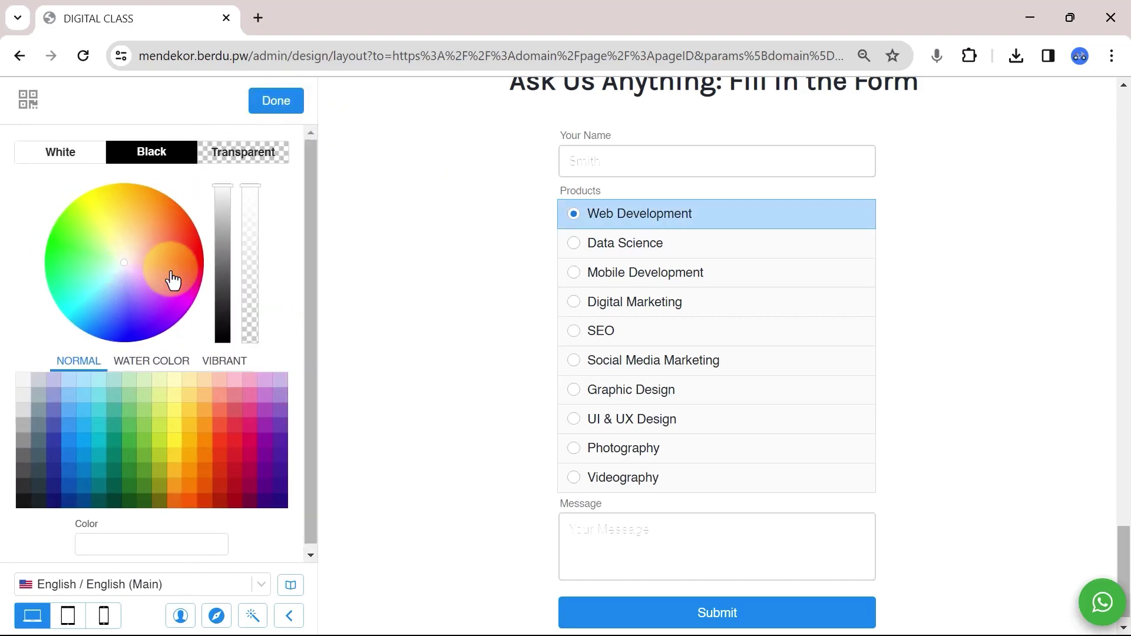
pyautogui.click(193, 406)
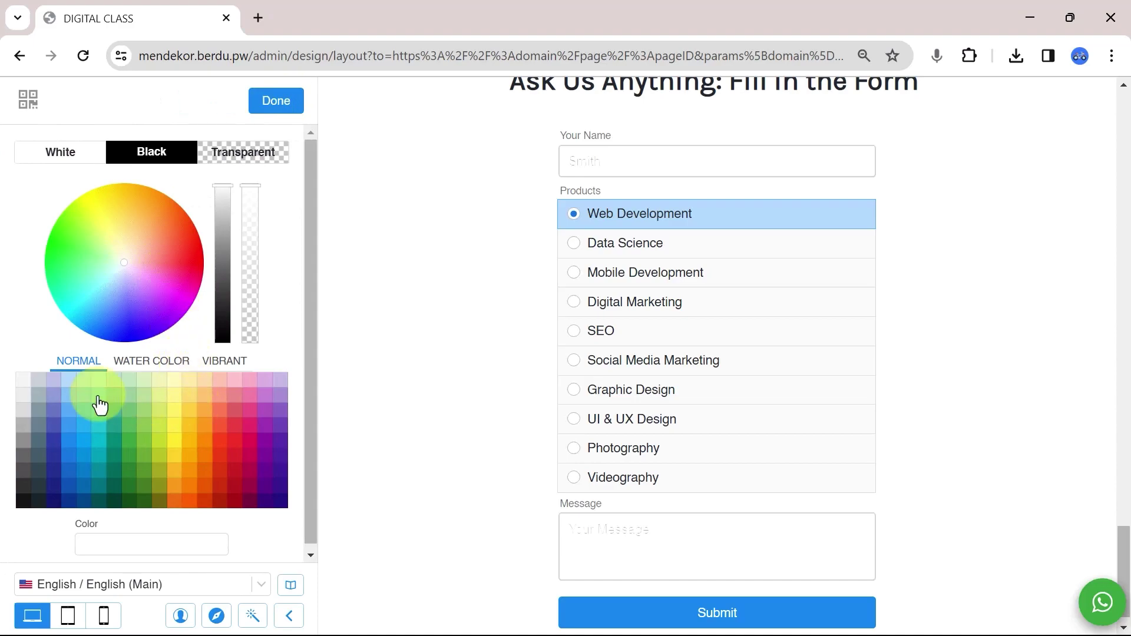
pyautogui.click(23, 382)
pyautogui.click(289, 111)
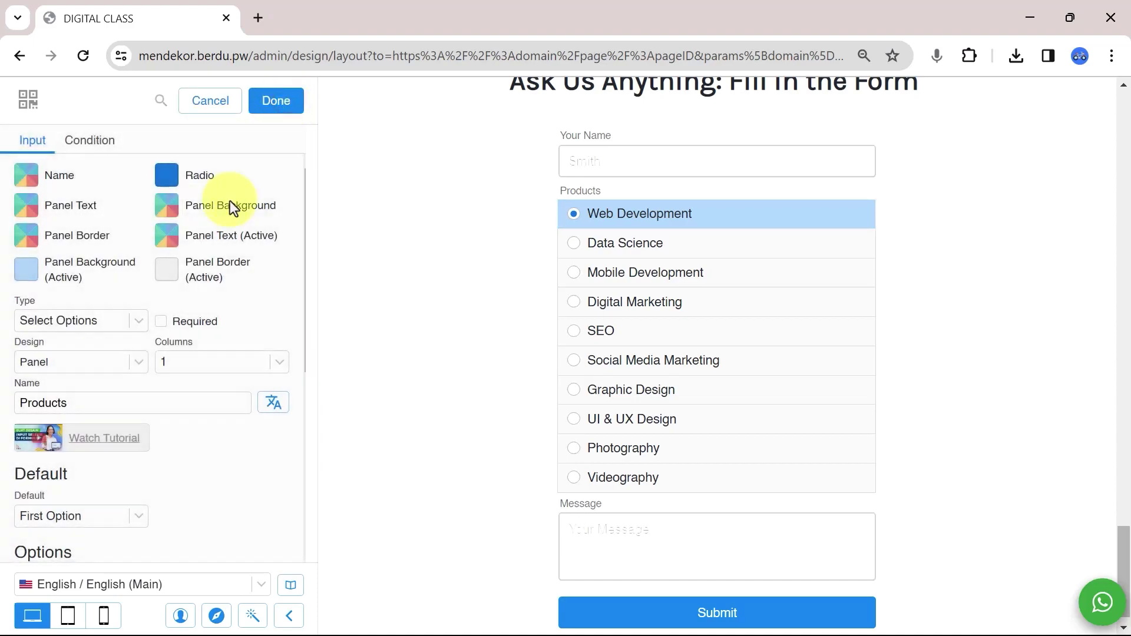
# Set the panel background to orange #FFB74D and test choosing Data Science in the preview.
pyautogui.click(171, 208)
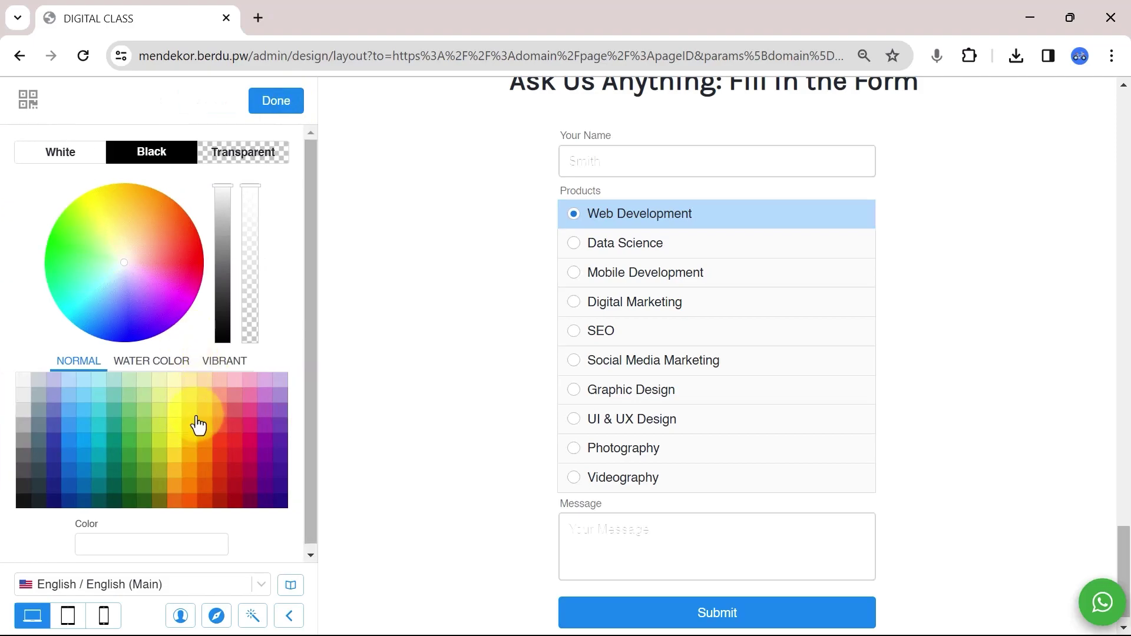
pyautogui.click(203, 411)
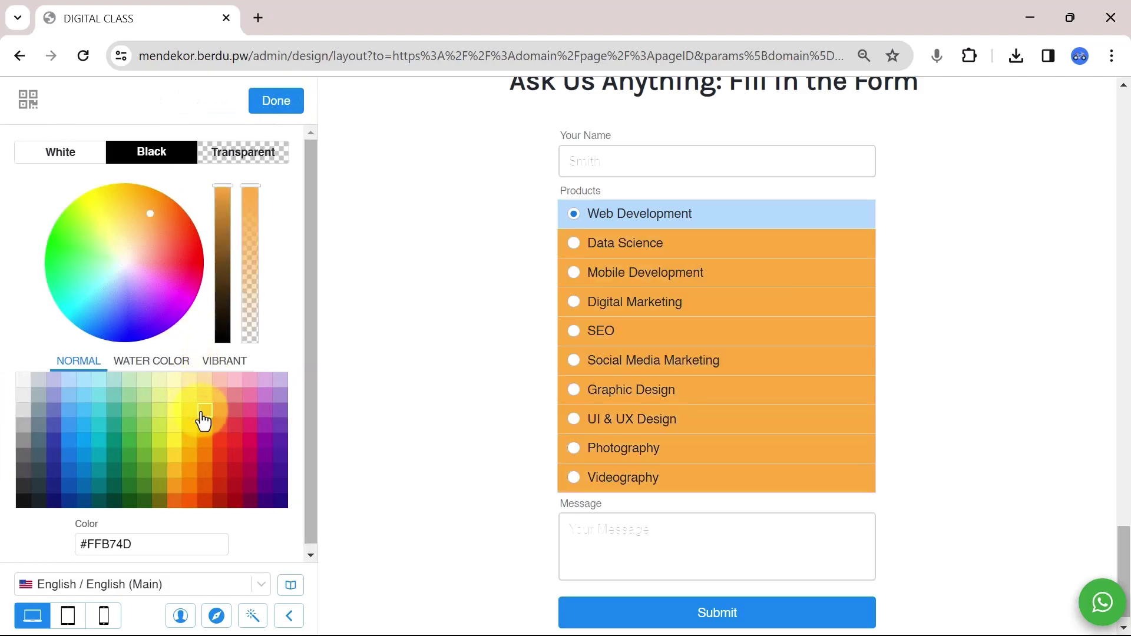
pyautogui.click(277, 112)
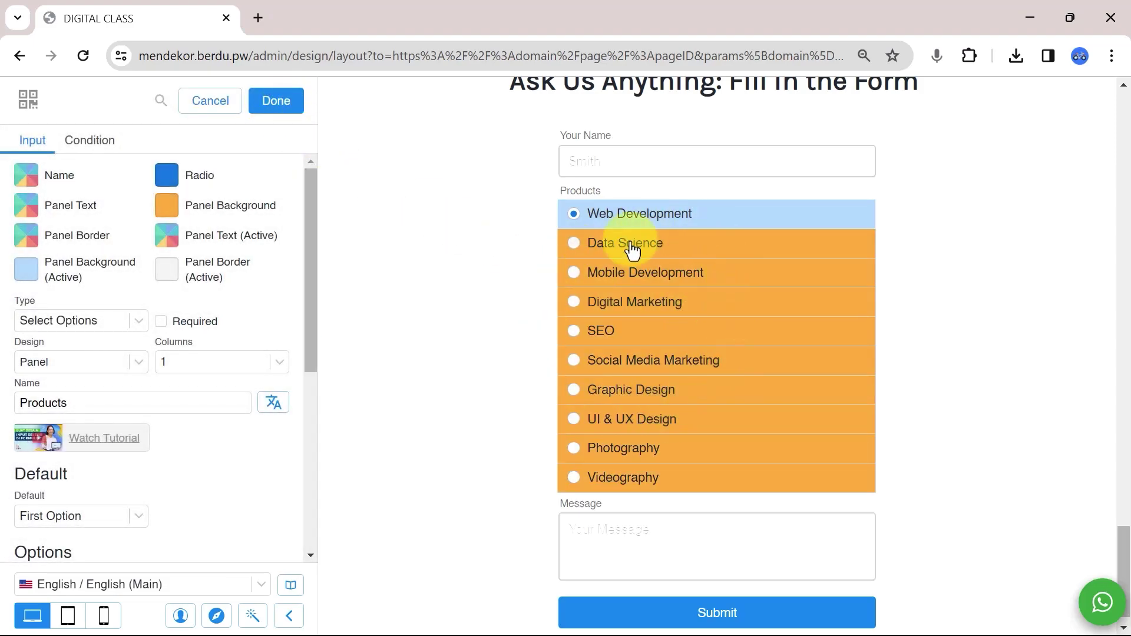
pyautogui.click(629, 243)
pyautogui.click(619, 273)
pyautogui.click(613, 301)
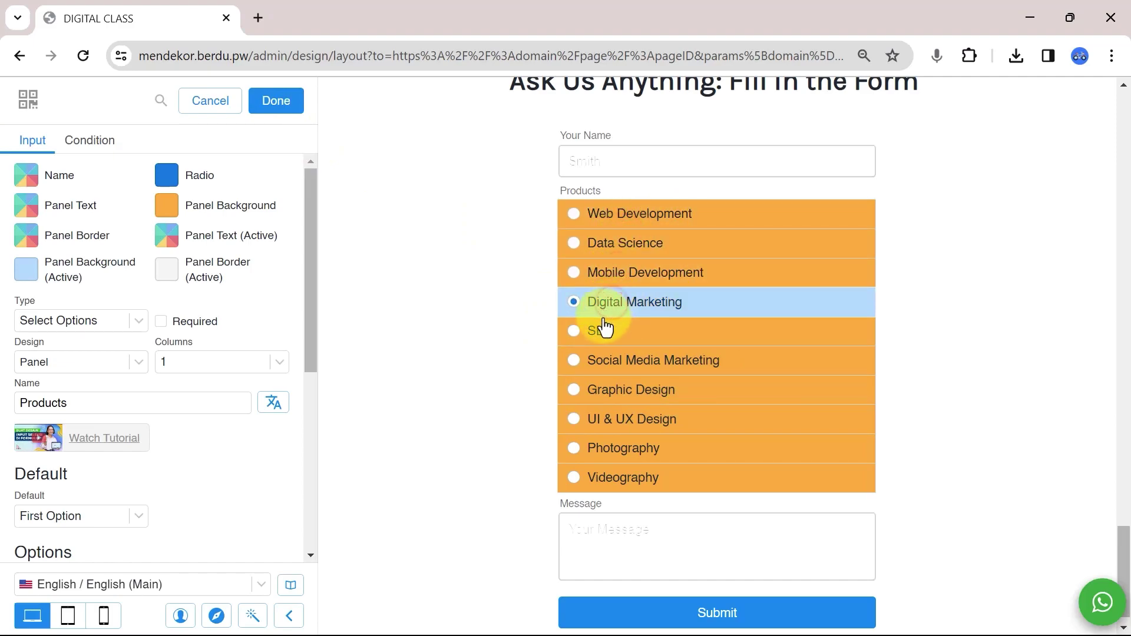
pyautogui.scroll(-2, 189, 437)
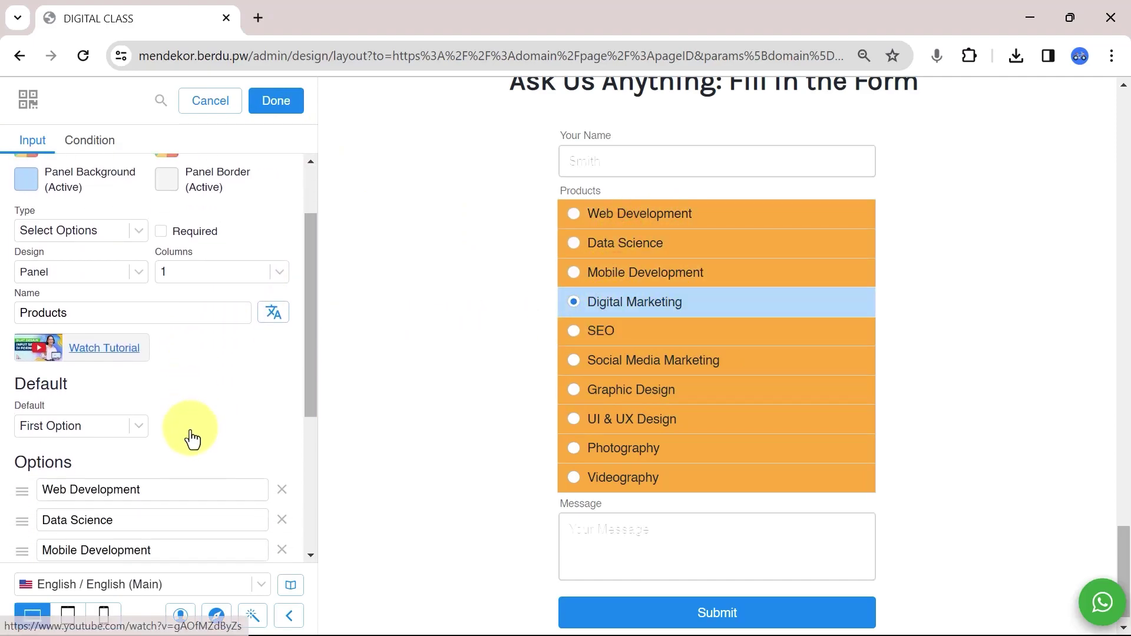
pyautogui.click(104, 397)
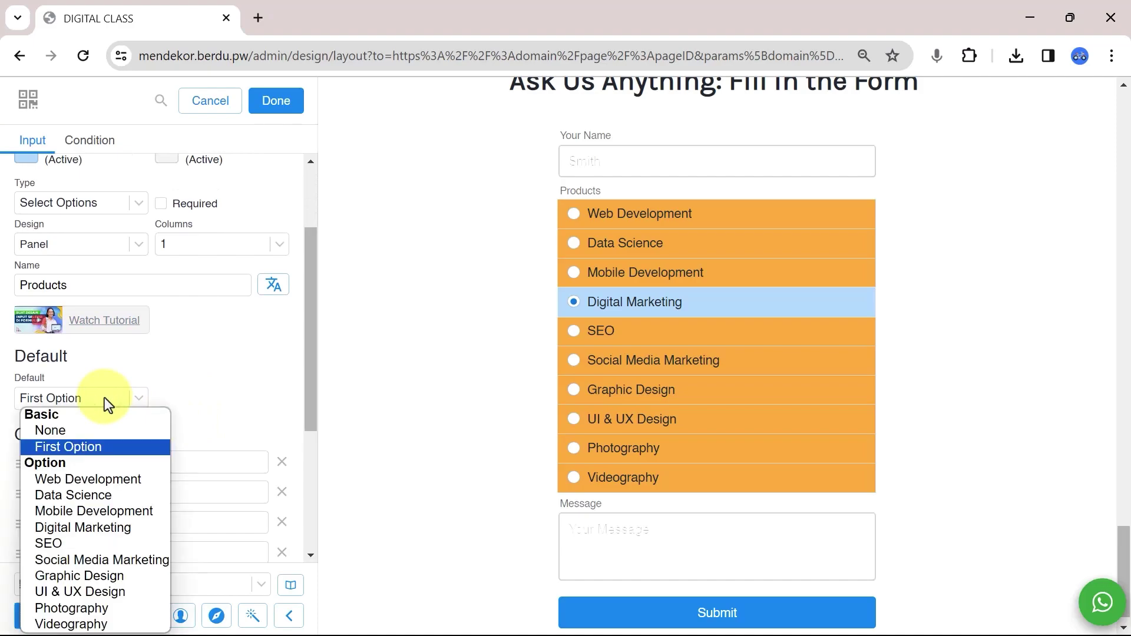
pyautogui.scroll(-2, 105, 397)
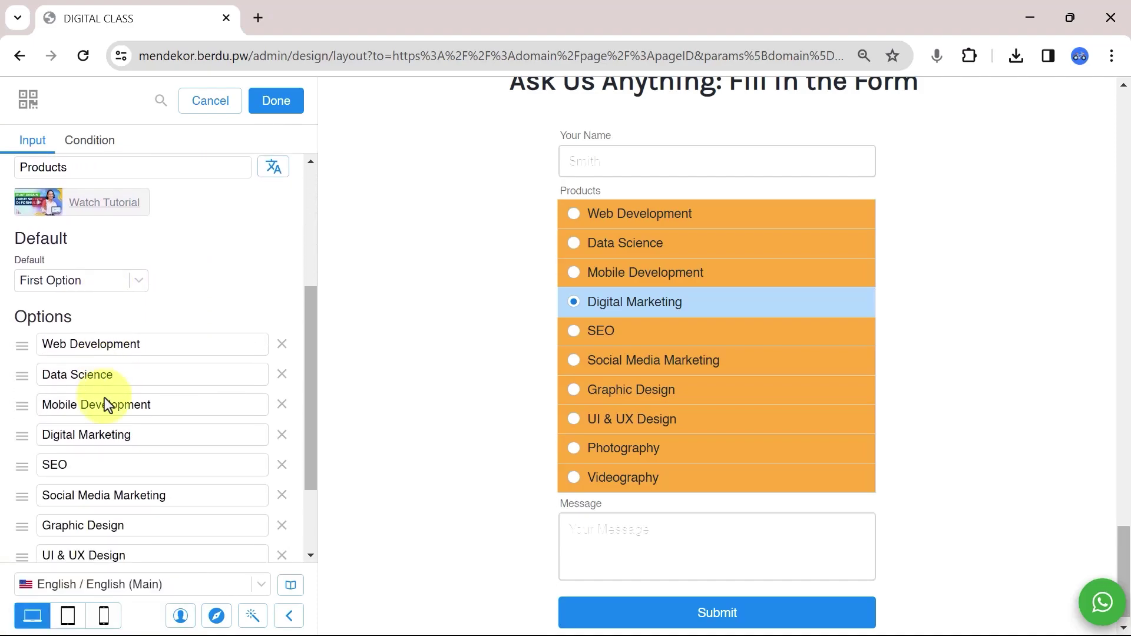
pyautogui.click(62, 279)
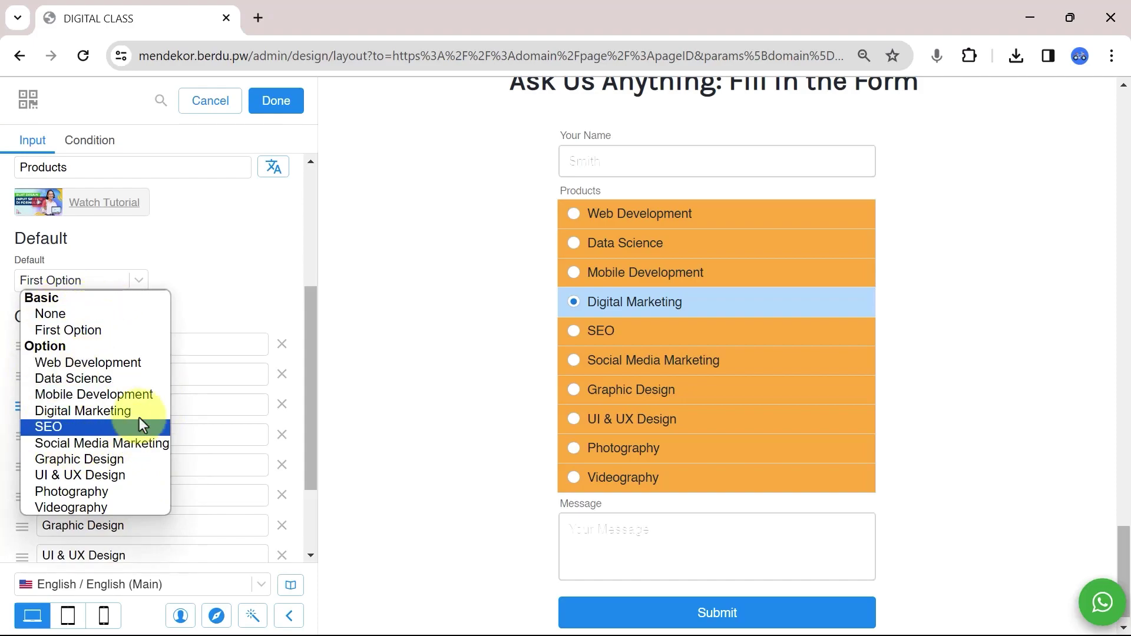
pyautogui.click(83, 329)
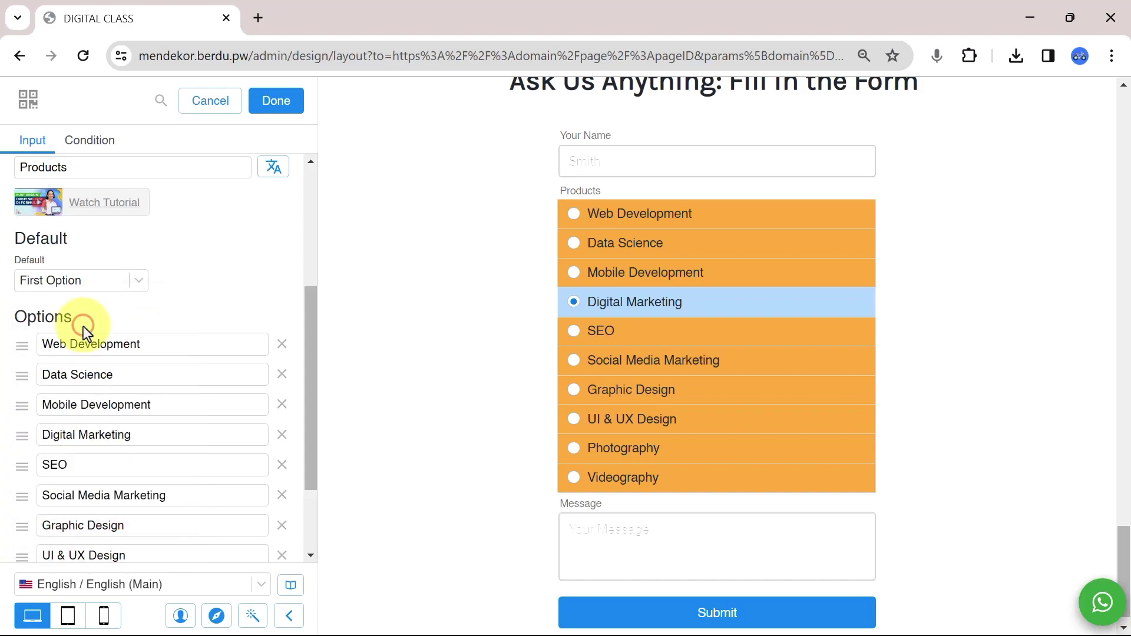
# Close the Products field and set the Message field's placeholder to 'Your Question'.
pyautogui.click(278, 106)
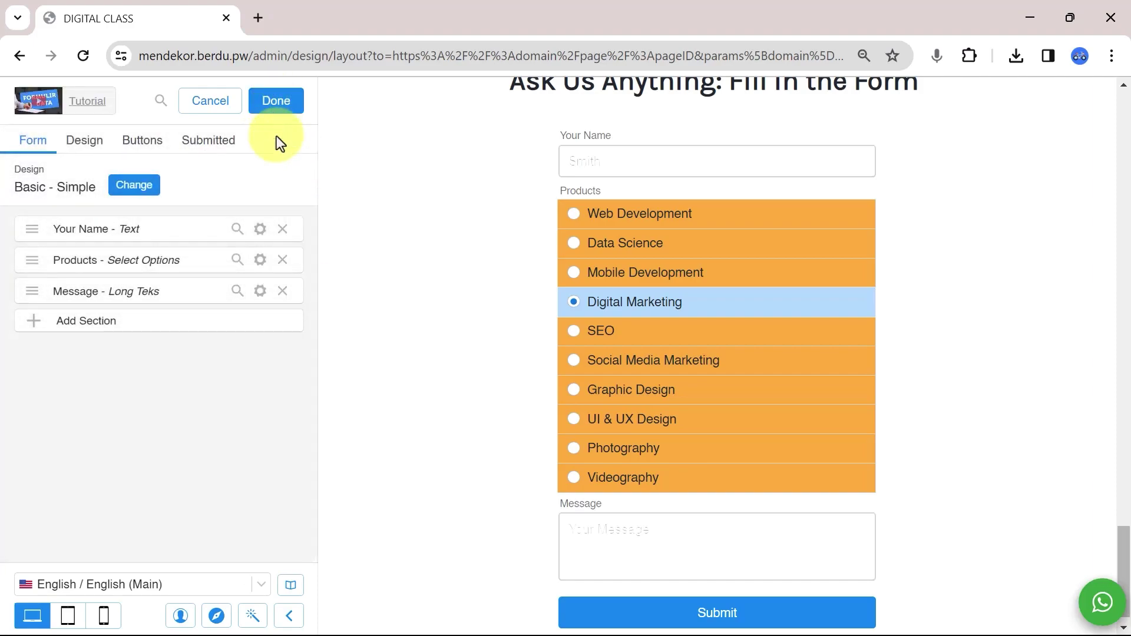
pyautogui.click(260, 291)
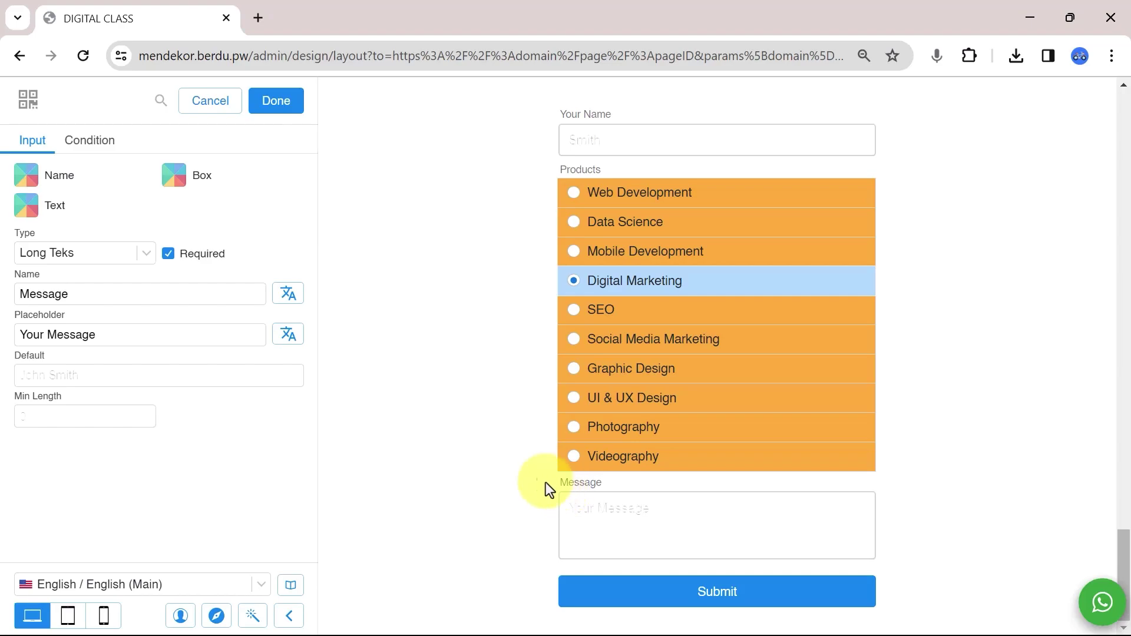
pyautogui.doubleClick(164, 291)
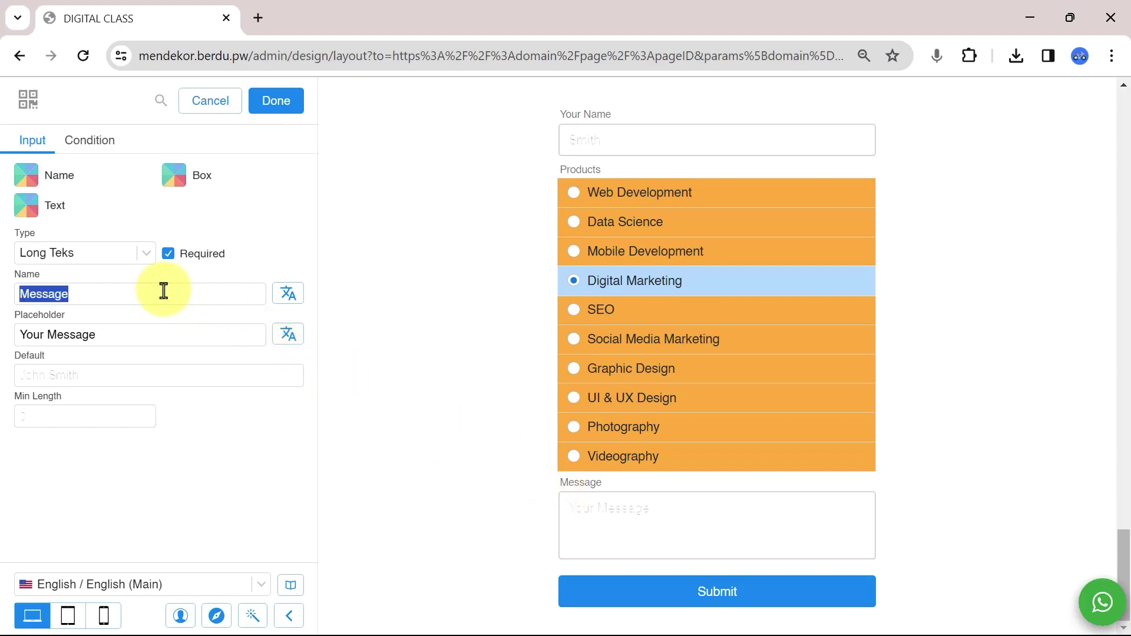
pyautogui.press('Tab')
pyautogui.write('Y')
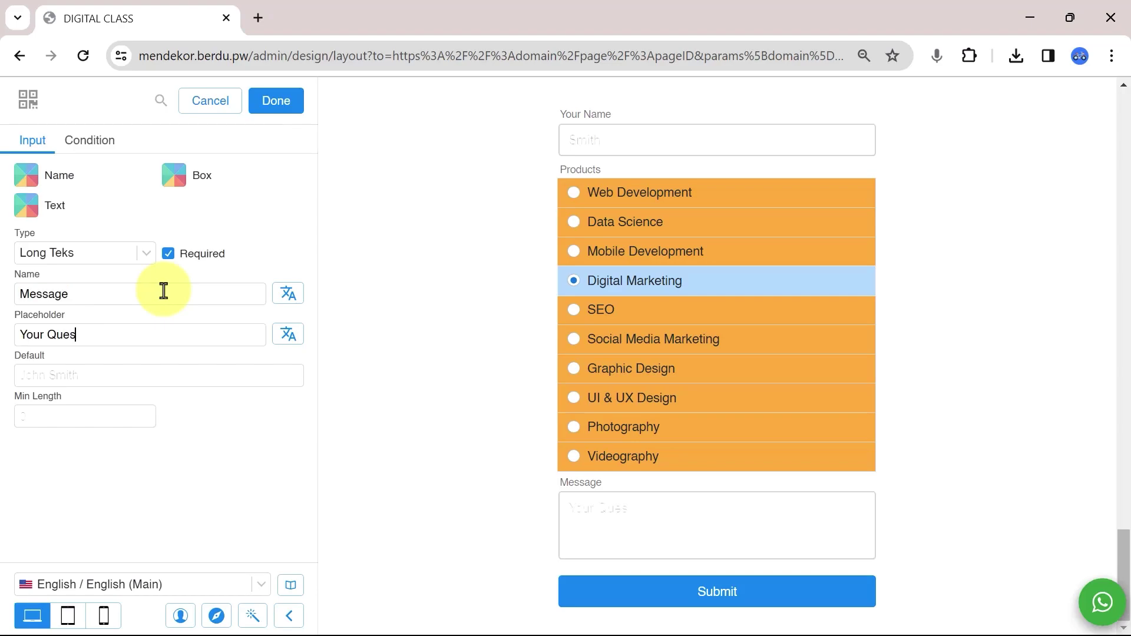
pyautogui.click(278, 111)
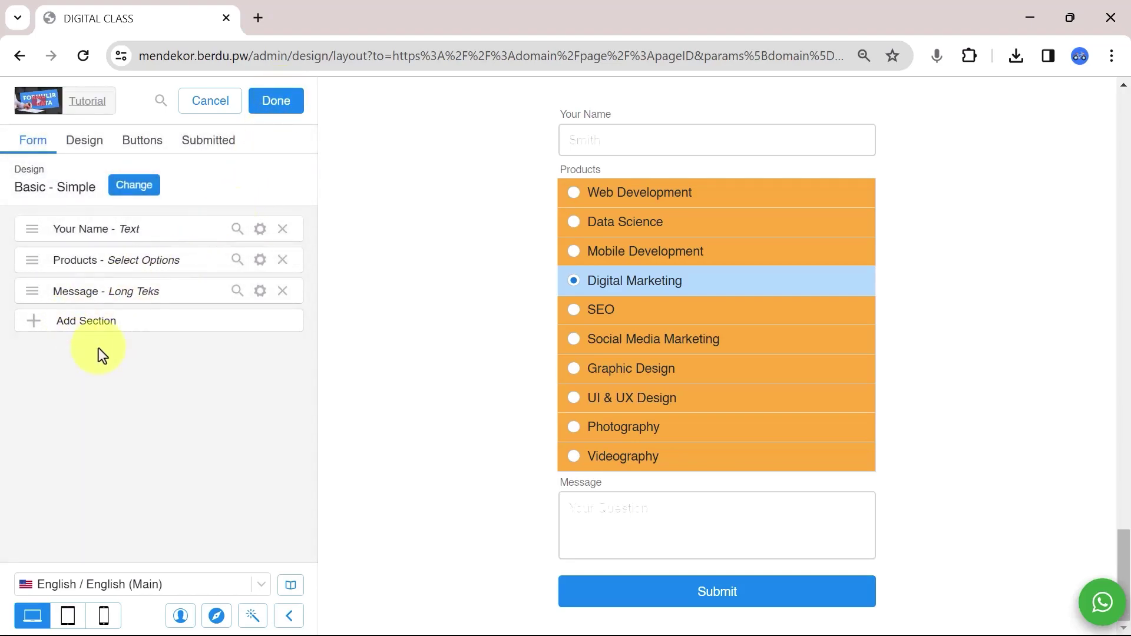
# Add a new form field, try it as an Image upload, and upload a sample image.
pyautogui.click(71, 327)
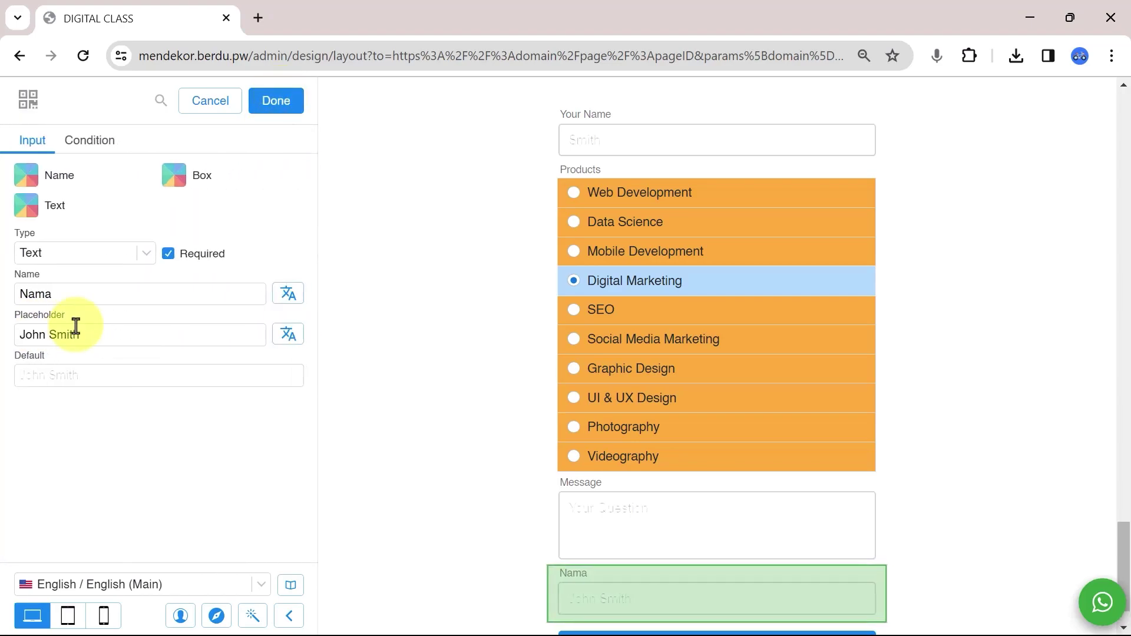
pyautogui.click(123, 253)
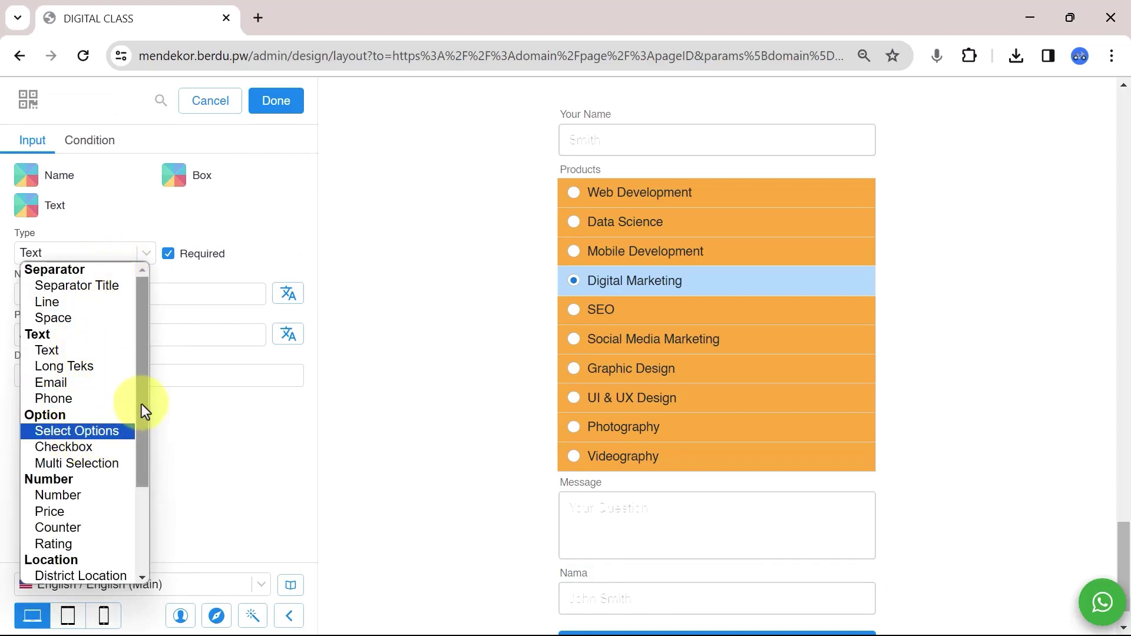
pyautogui.scroll(-3, 137, 460)
pyautogui.scroll(3, 141, 413)
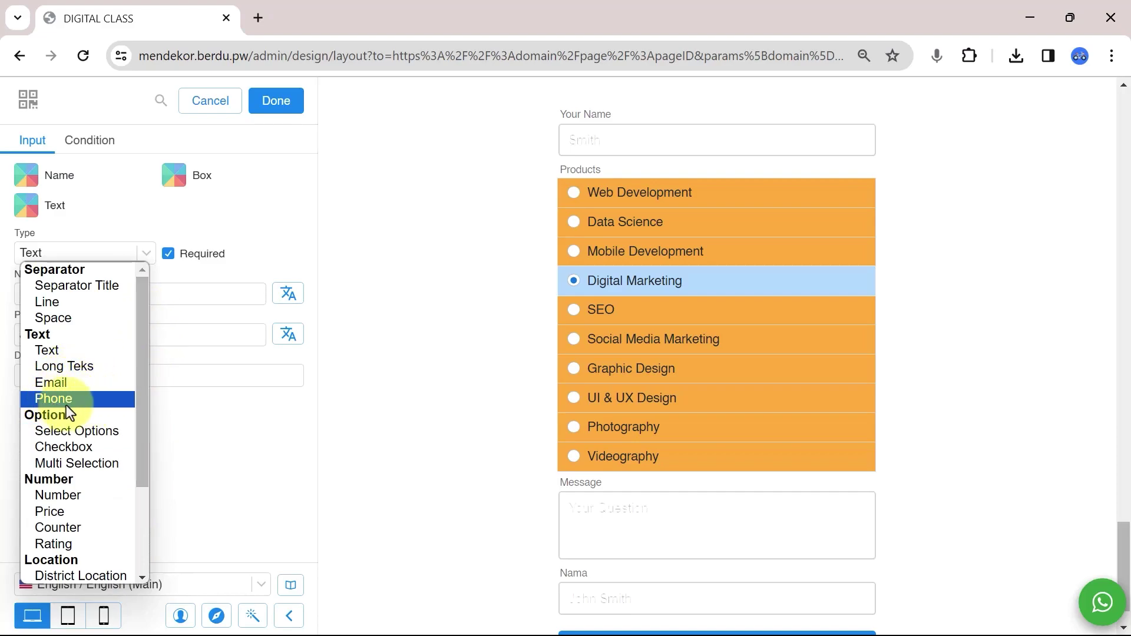
pyautogui.scroll(-2, 143, 401)
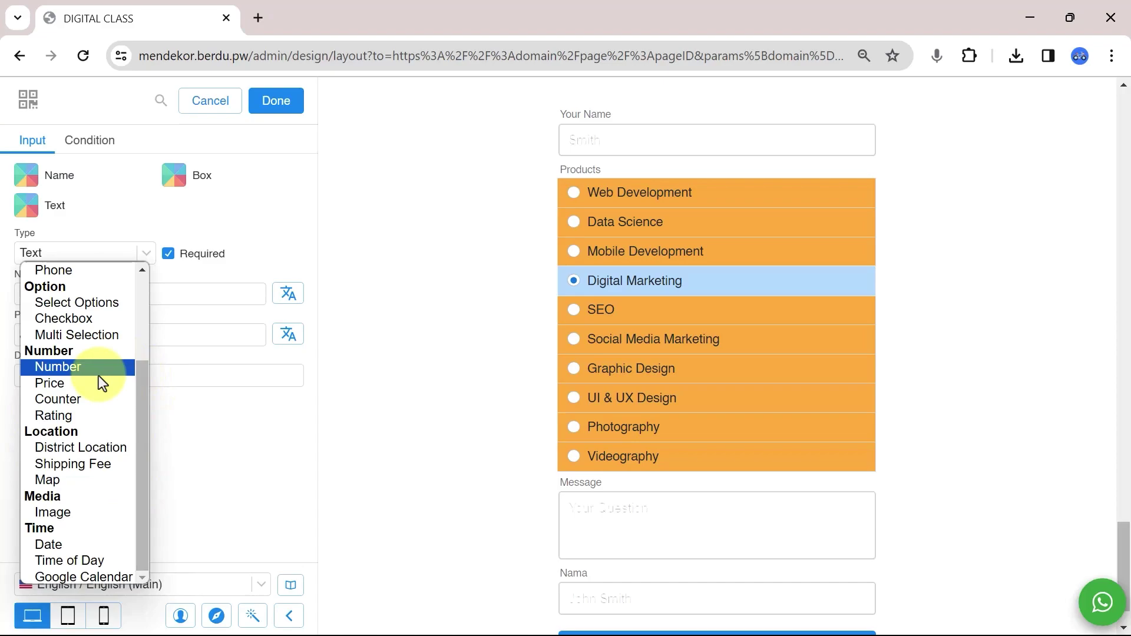
pyautogui.click(62, 511)
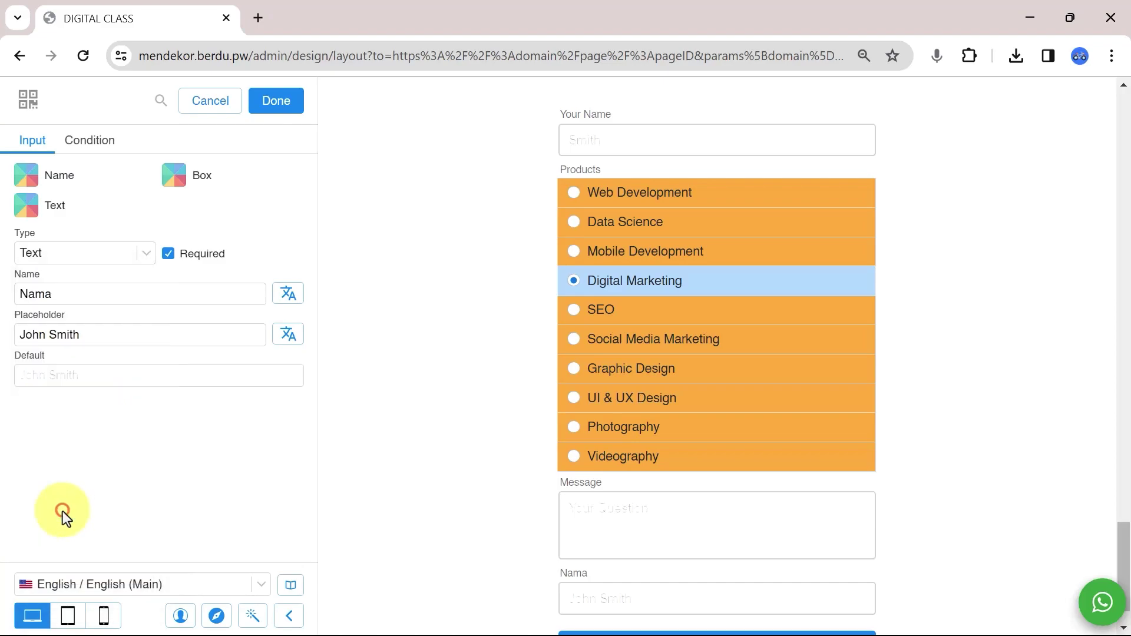
pyautogui.scroll(-1, 750, 512)
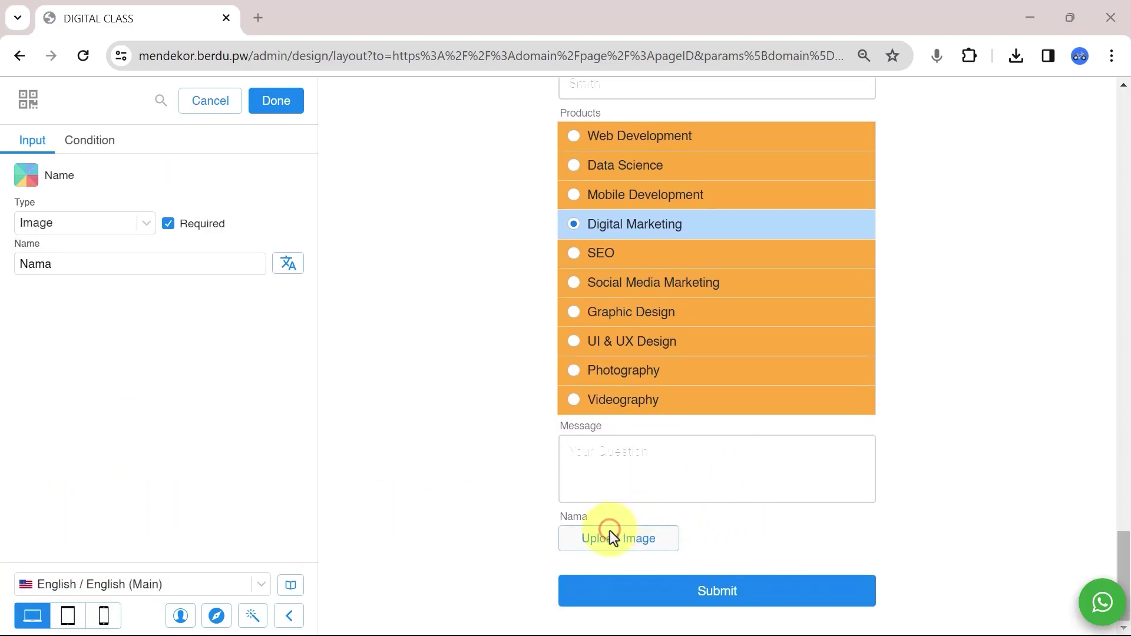
pyautogui.click(610, 537)
pyautogui.doubleClick(326, 167)
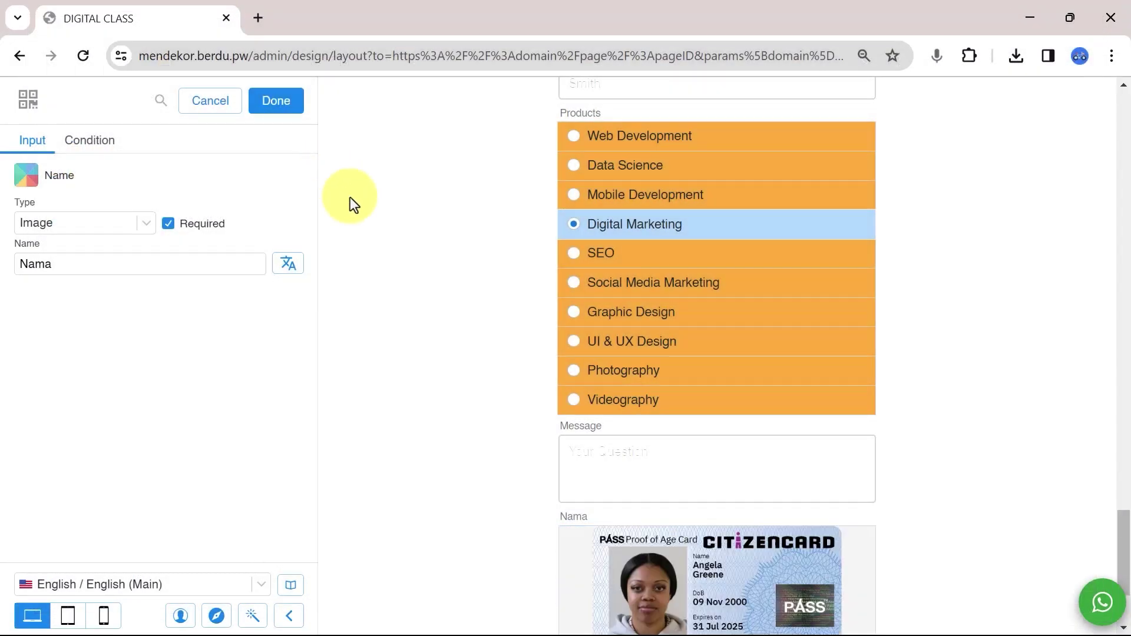
pyautogui.scroll(-3, 682, 467)
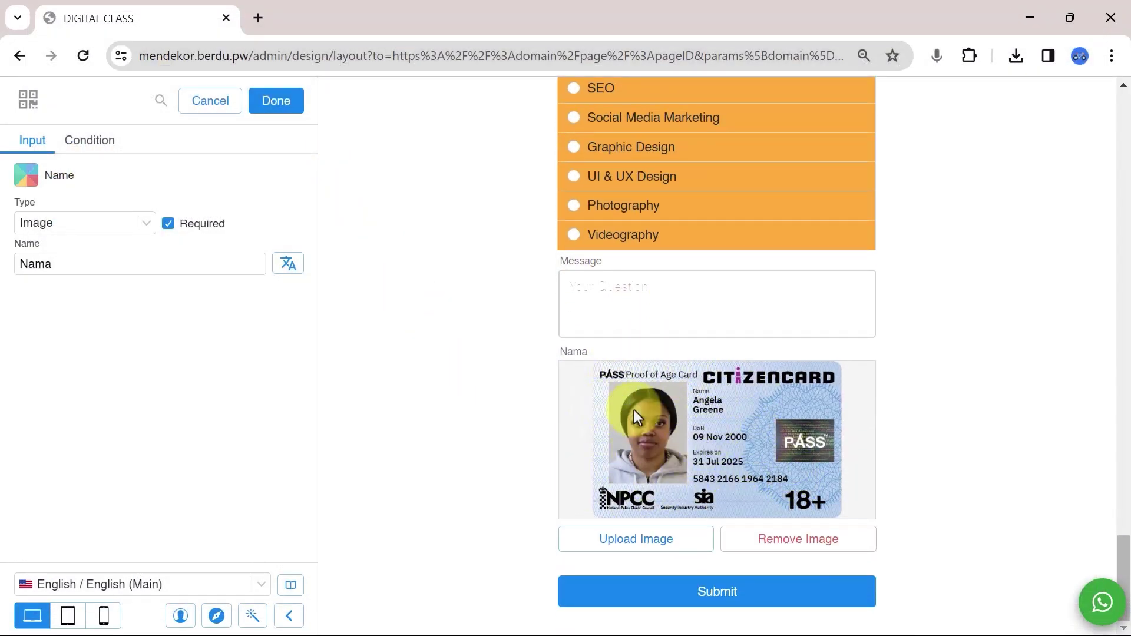
# Switch the new field to Email type and rename it 'Email'.
pyautogui.click(116, 222)
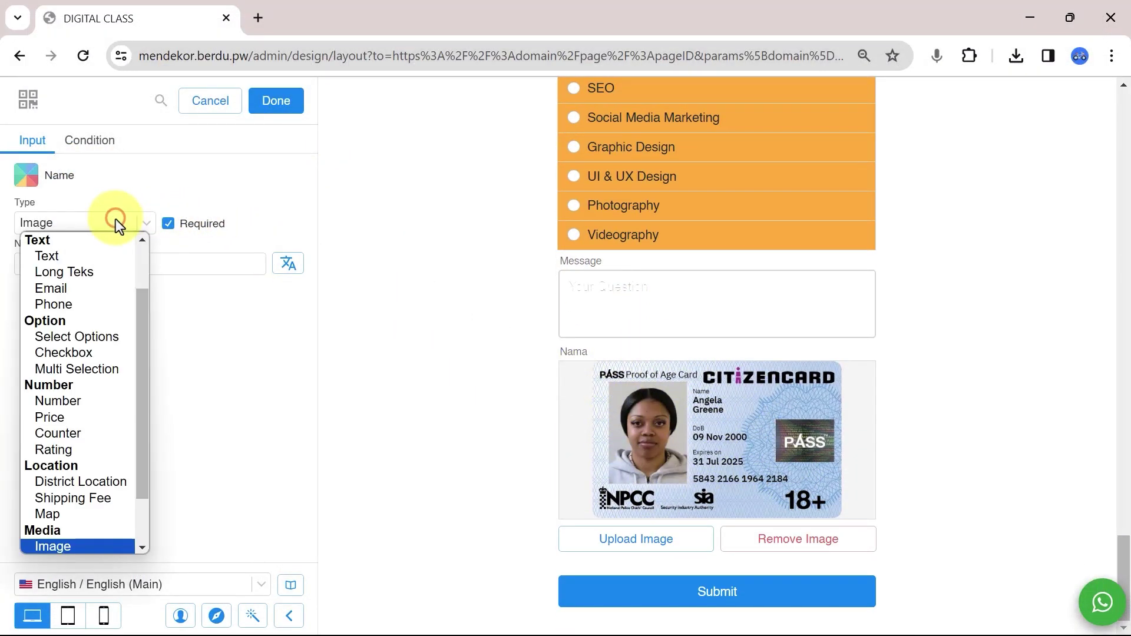
pyautogui.click(80, 288)
pyautogui.doubleClick(171, 292)
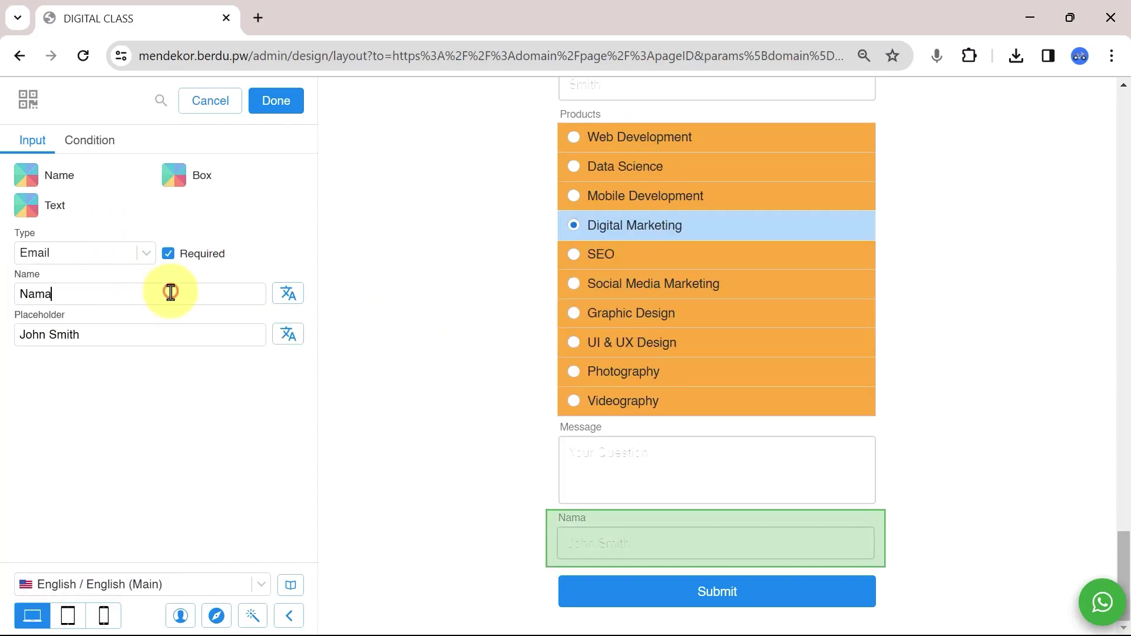
pyautogui.write('Email')
pyautogui.press('Tab')
# Finish the Email field's sample address placeholder and move Email above Products.
pyautogui.write('yourema')
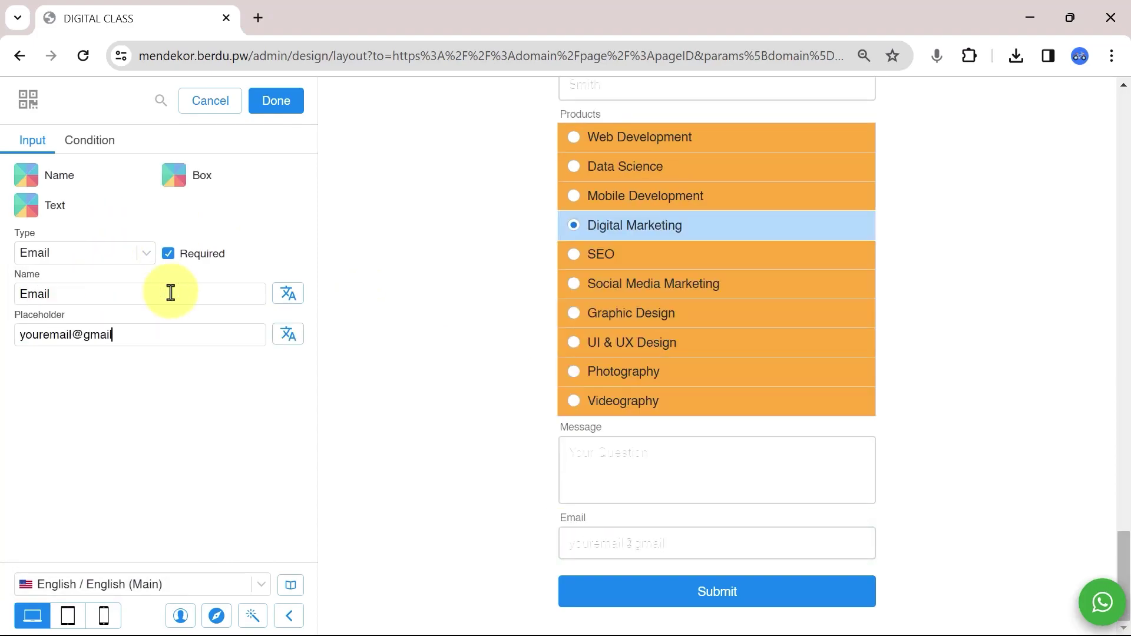
pyautogui.click(272, 103)
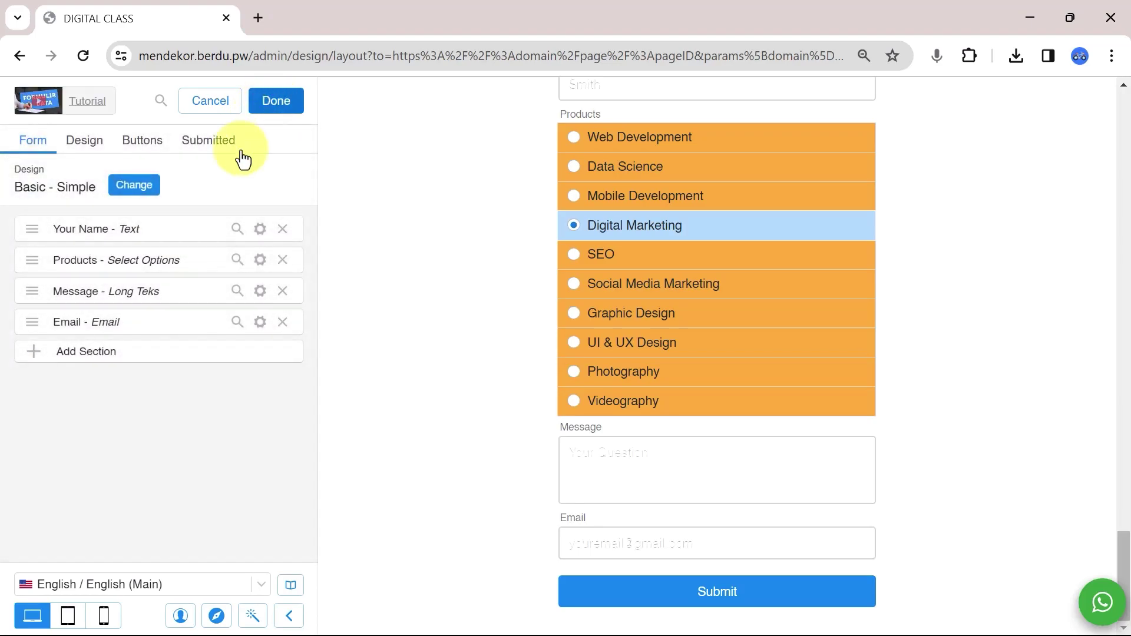
pyautogui.moveTo(32, 321); pyautogui.dragTo(54, 257)
pyautogui.scroll(4, 730, 273)
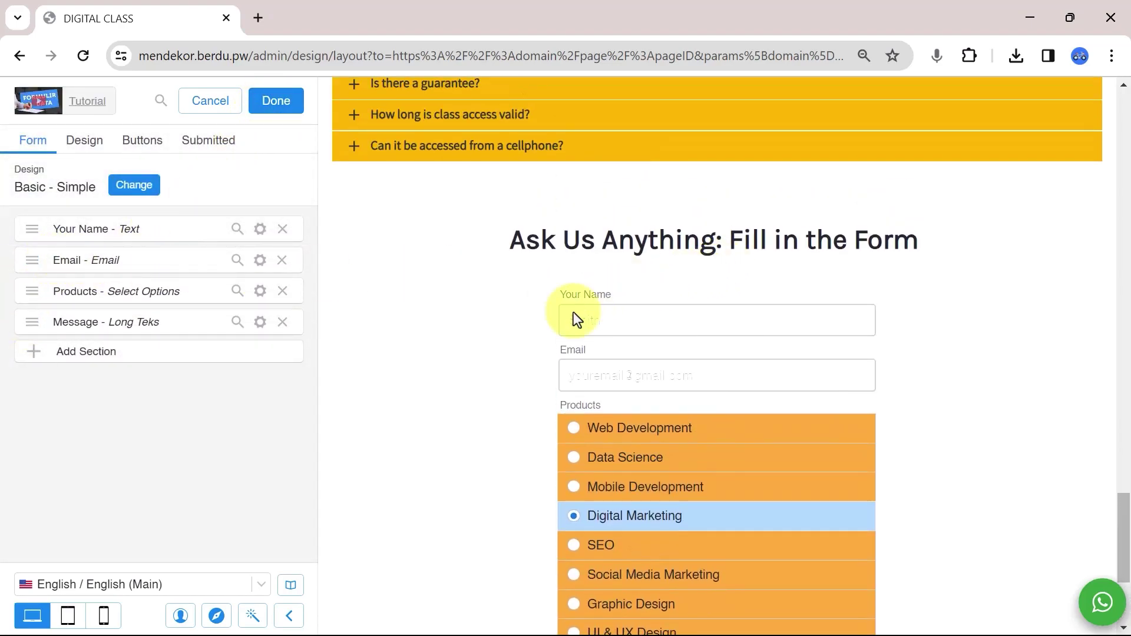
# Add a Phone-type Whatsapp Number field with a 628213xxxxxx placeholder and move it above Products.
pyautogui.click(51, 352)
pyautogui.doubleClick(120, 294)
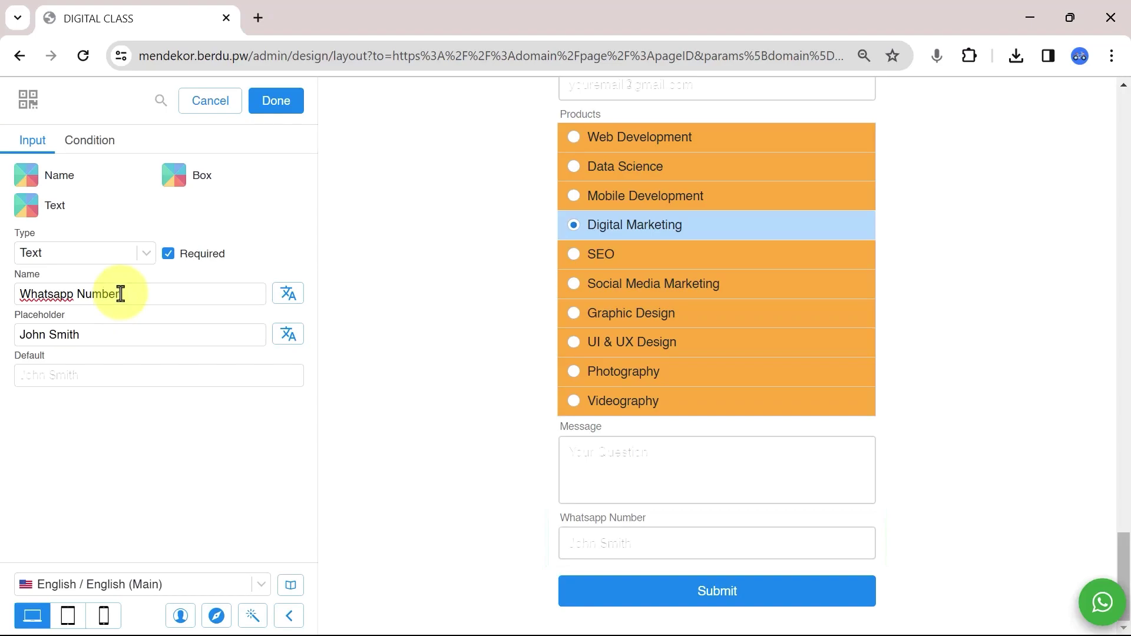
pyautogui.click(118, 256)
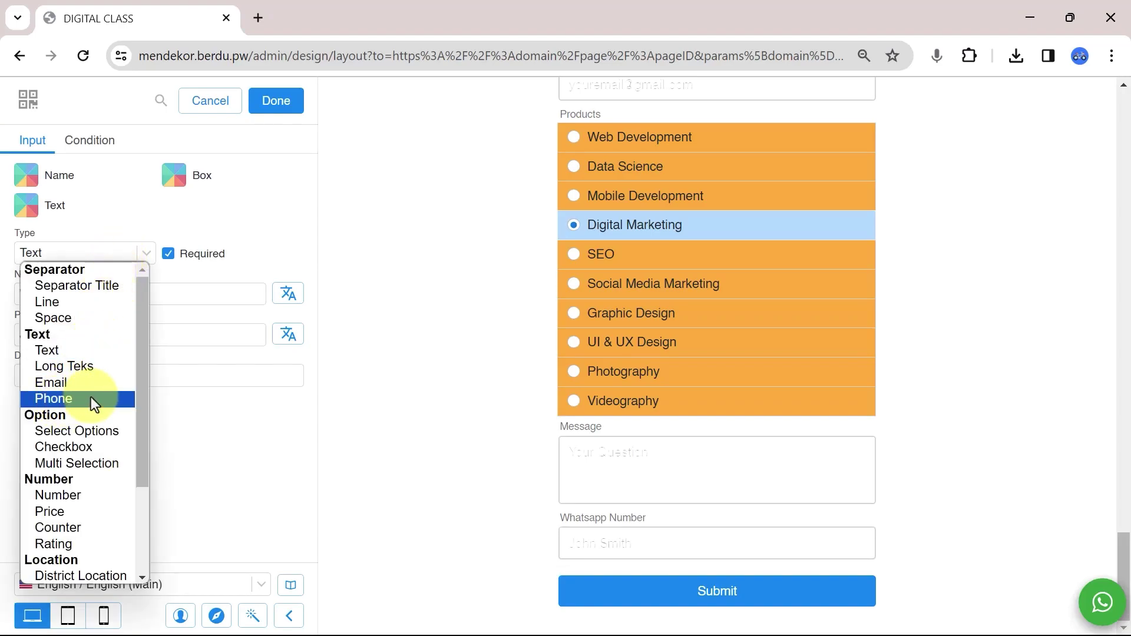
pyautogui.click(97, 400)
pyautogui.tripleClick(126, 338)
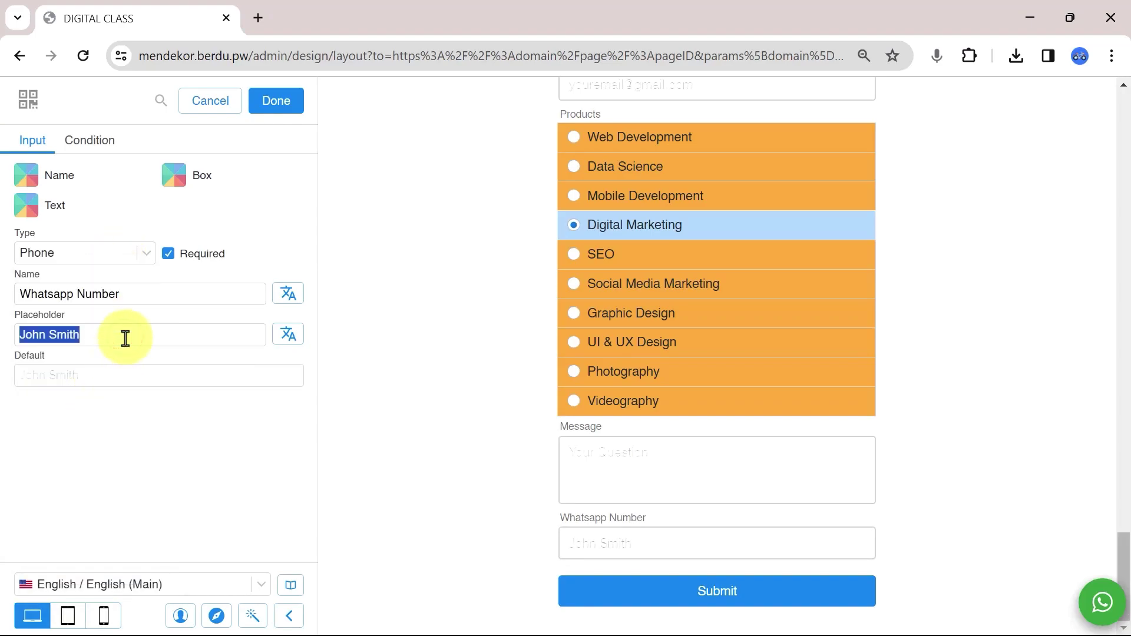
pyautogui.write('628213xxxxxx')
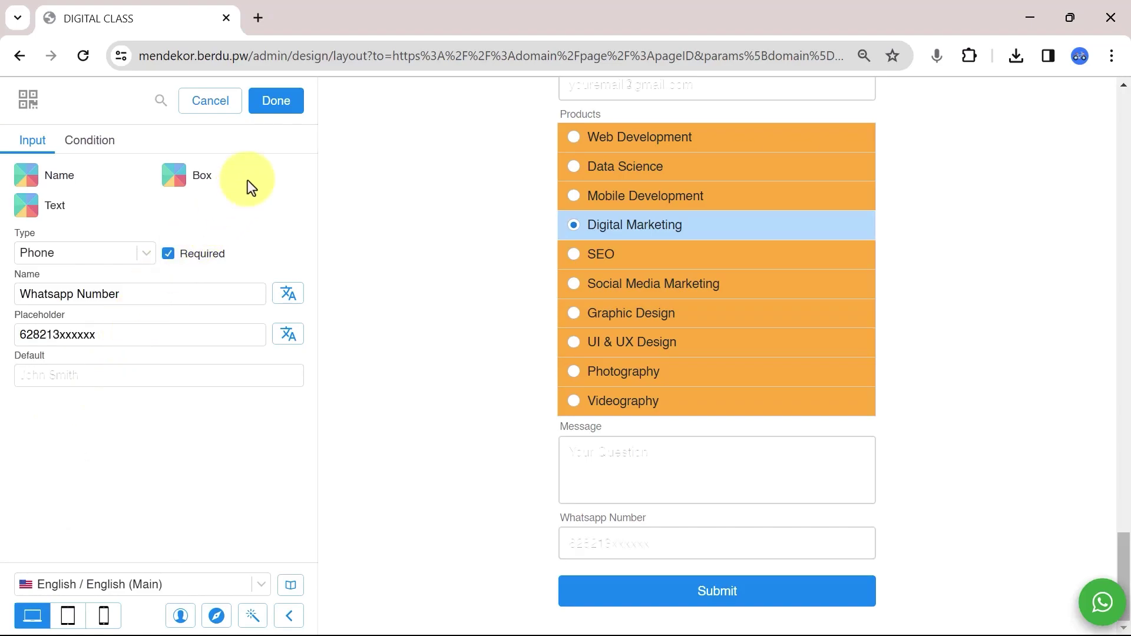
pyautogui.click(274, 120)
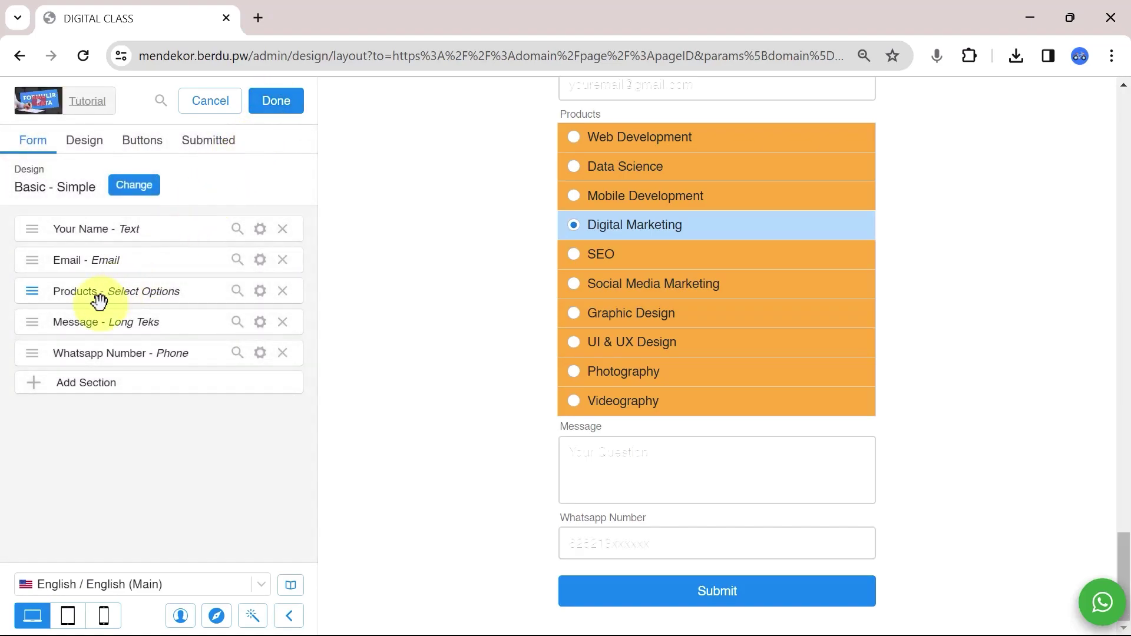
pyautogui.moveTo(32, 357); pyautogui.dragTo(39, 282)
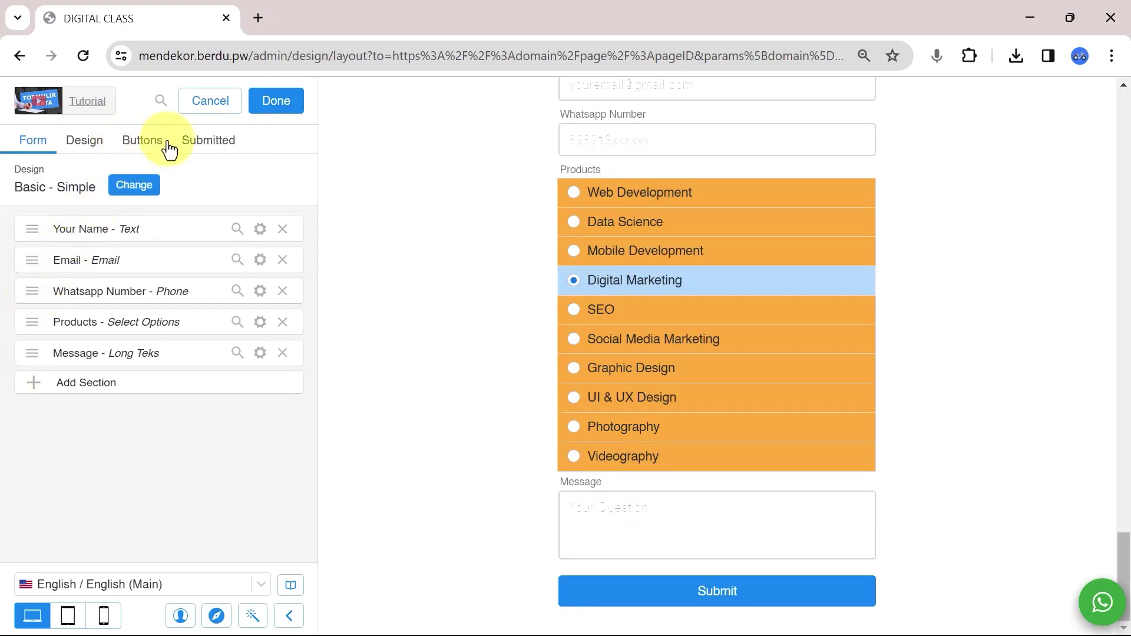
# Make the Submit button insert entries into a new Berdu data form named 'Customer Data'.
pyautogui.click(144, 147)
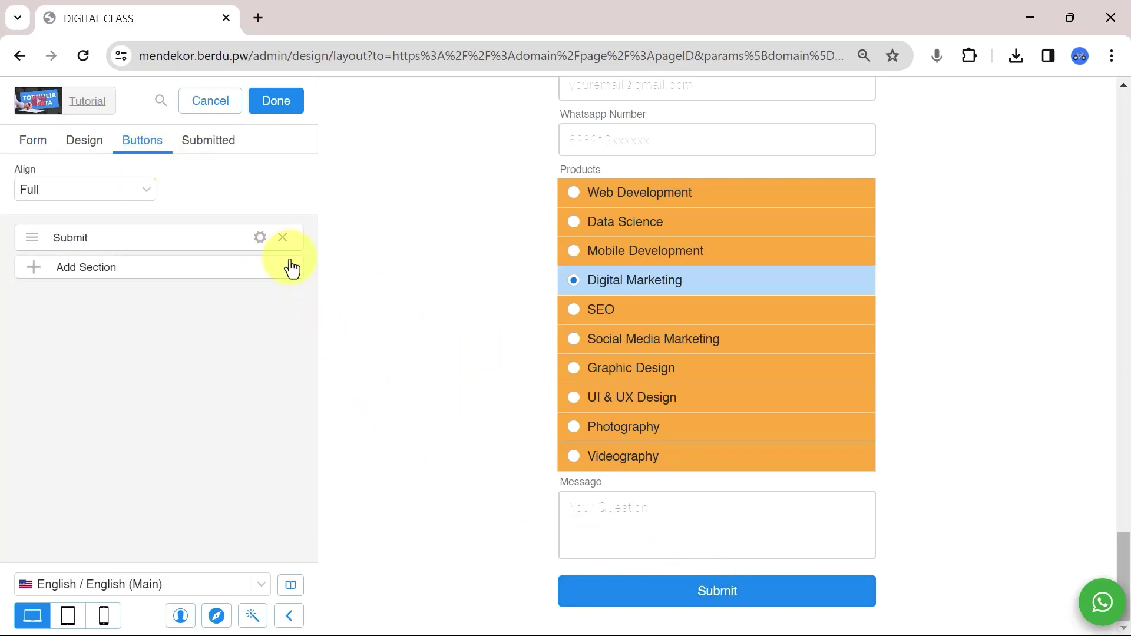
pyautogui.click(260, 238)
pyautogui.click(198, 195)
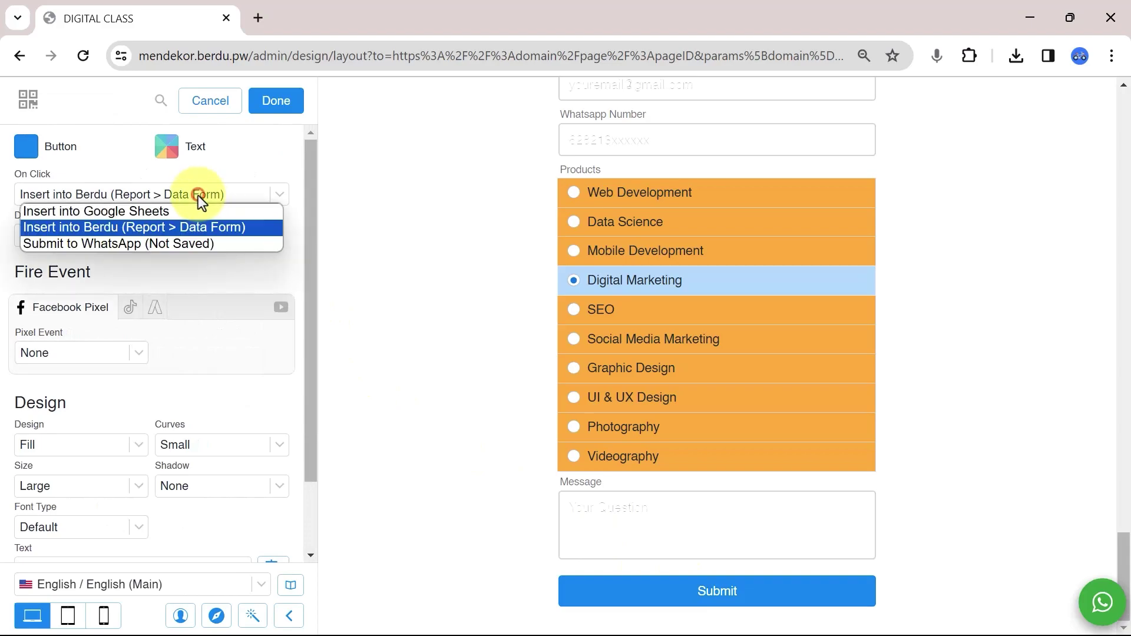
pyautogui.click(139, 228)
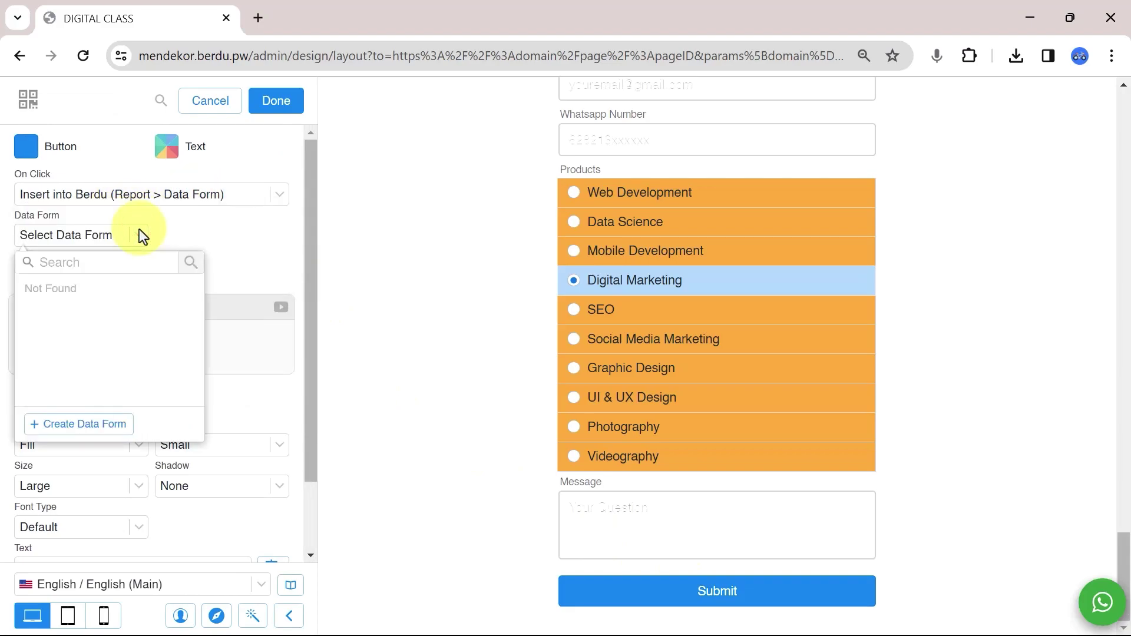
pyautogui.click(55, 424)
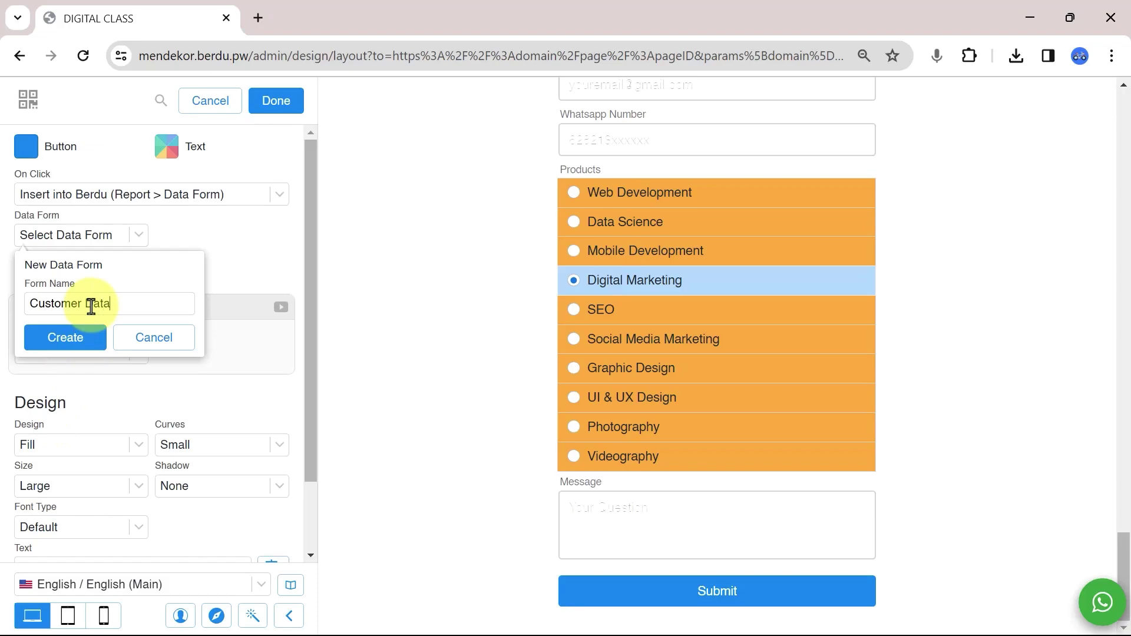
pyautogui.write('Customer Data')
pyautogui.click(77, 345)
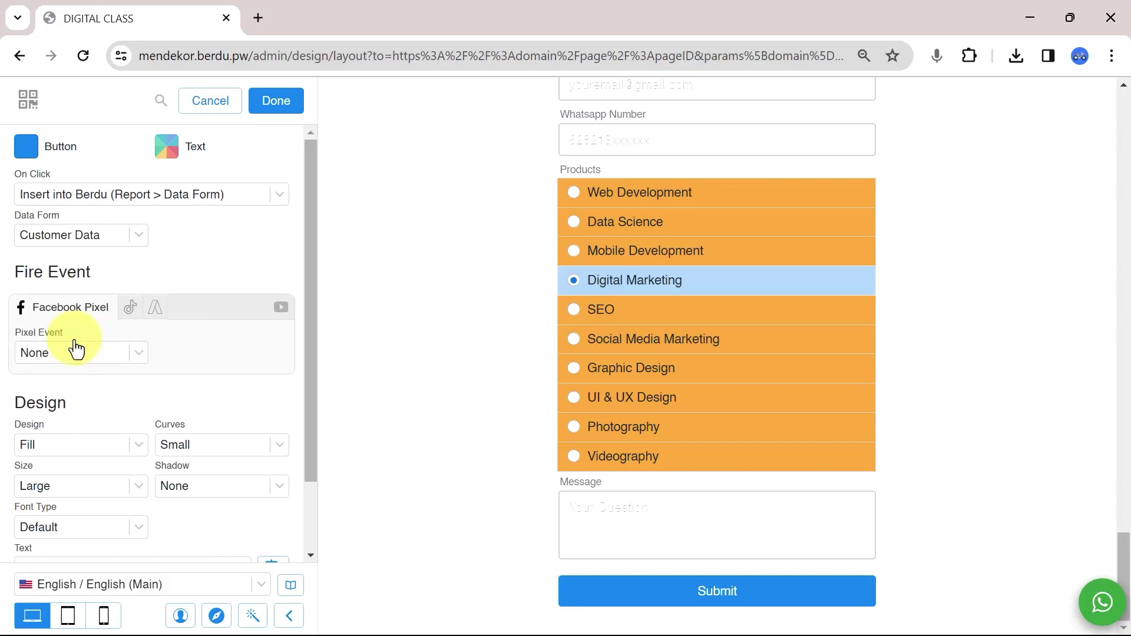
# Give the Submit button the default font, Medium rounded corners and a Telegram paper-plane icon.
pyautogui.scroll(-2, 118, 365)
pyautogui.click(77, 441)
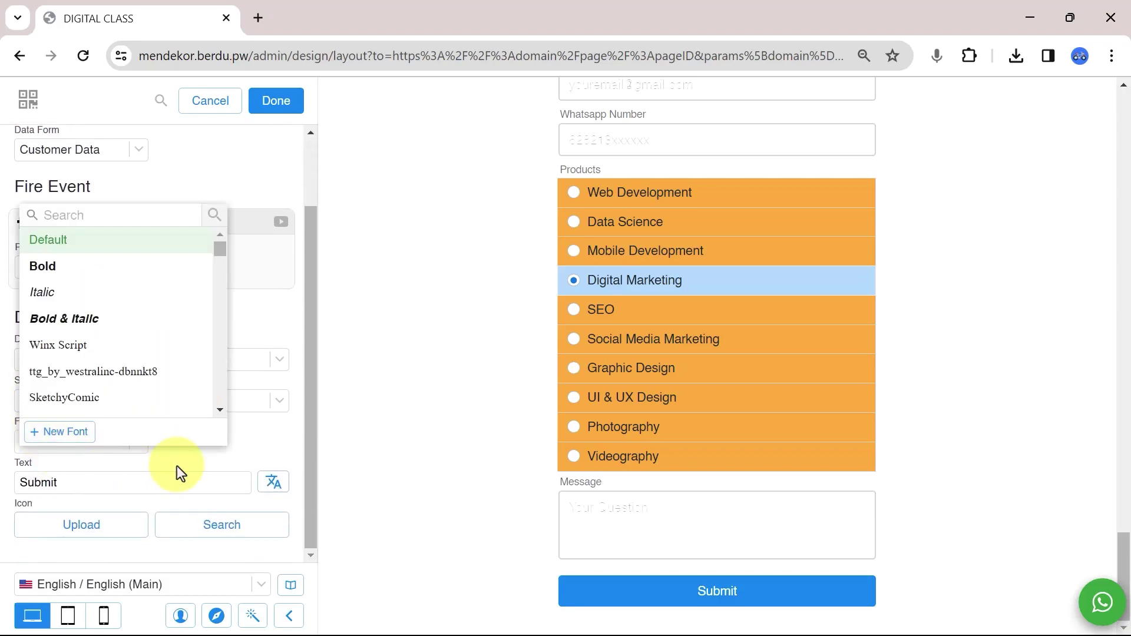
pyautogui.click(254, 348)
pyautogui.click(244, 358)
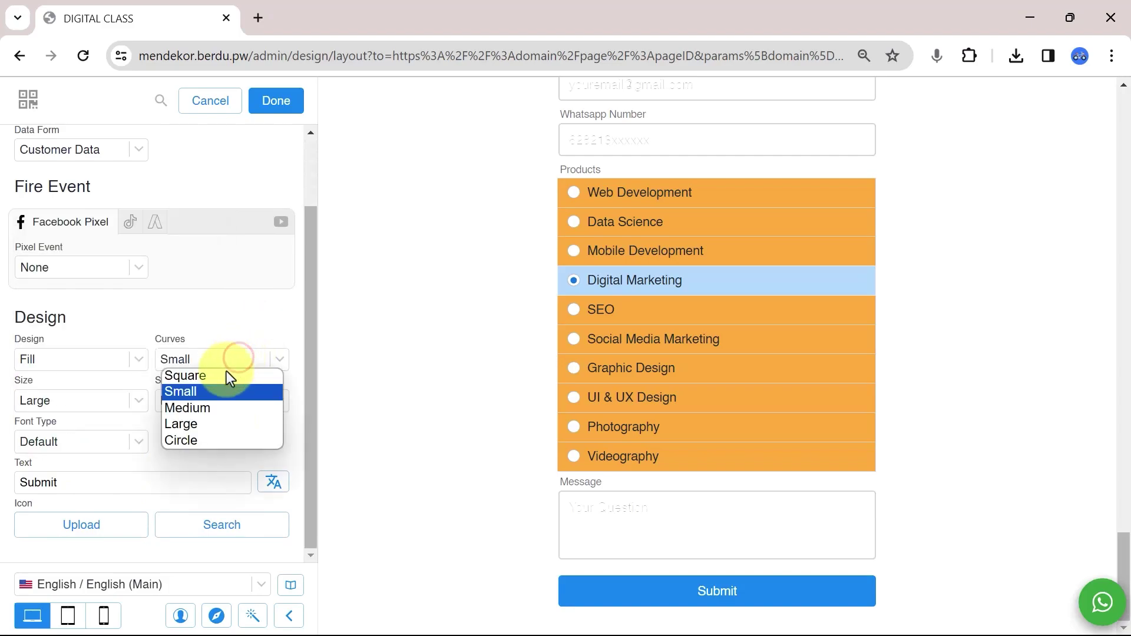
pyautogui.click(201, 406)
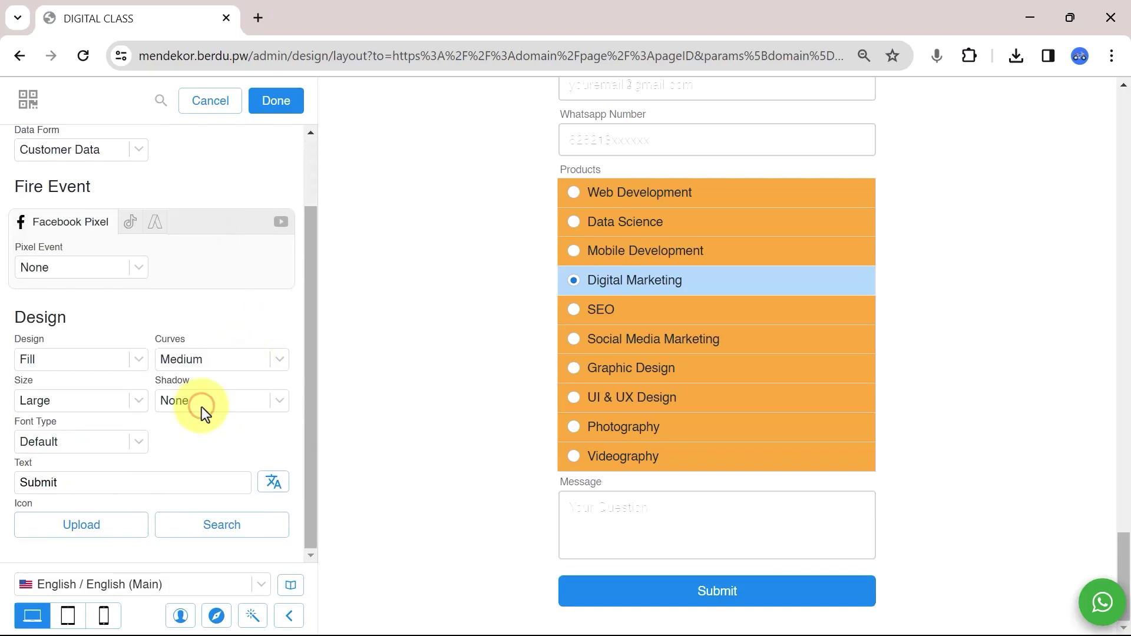
pyautogui.click(207, 530)
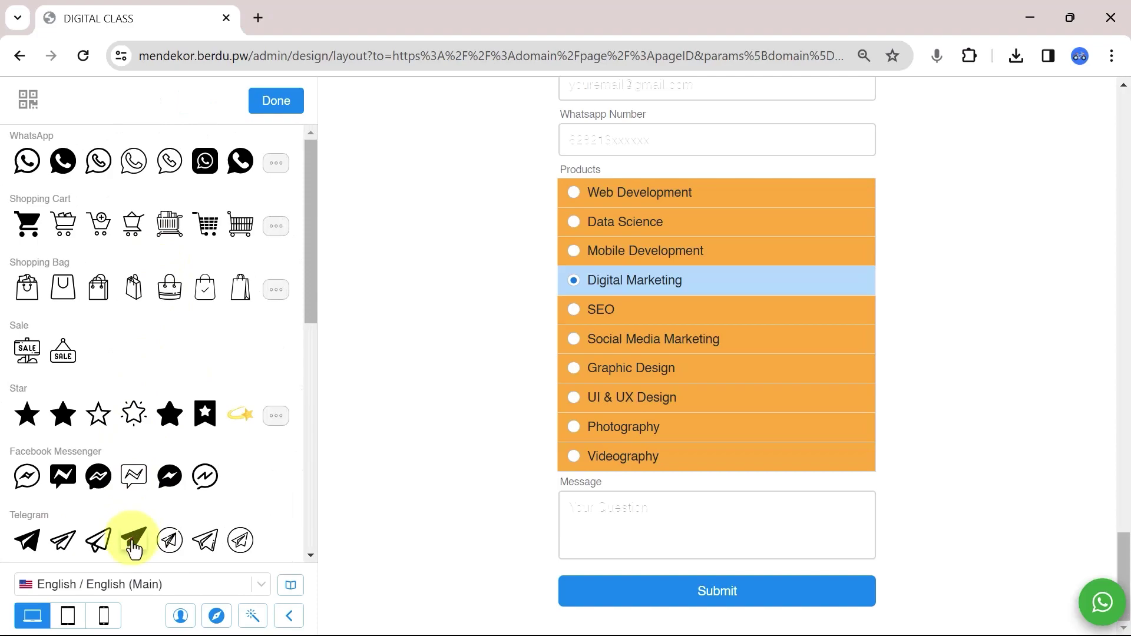
pyautogui.click(133, 540)
pyautogui.click(261, 109)
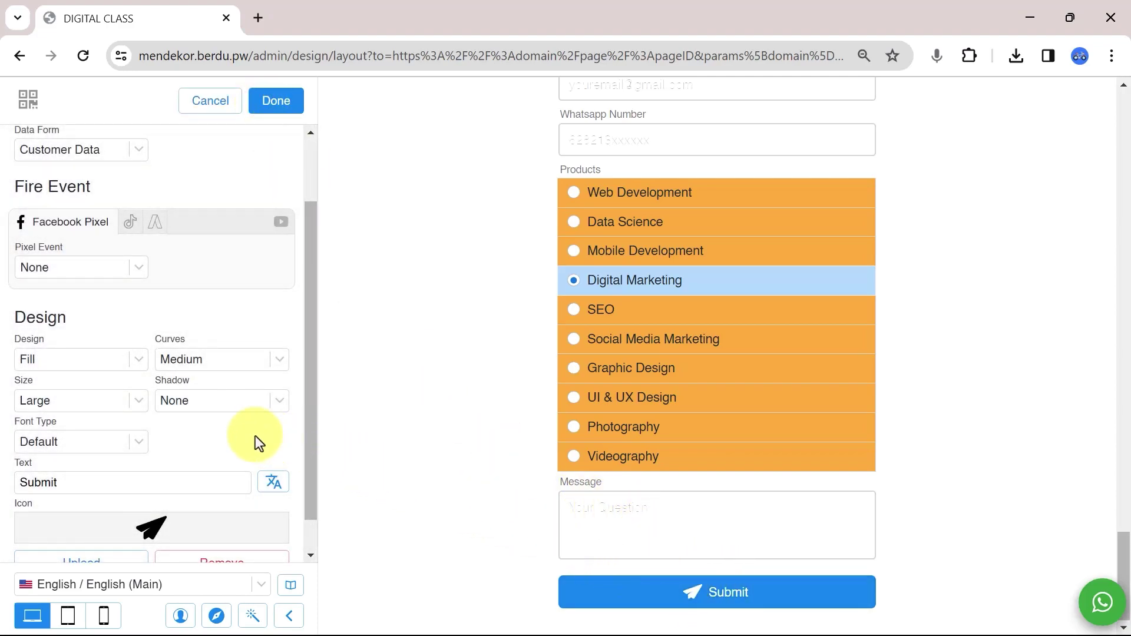
pyautogui.scroll(1, 256, 443)
pyautogui.scroll(1, 253, 442)
pyautogui.click(271, 115)
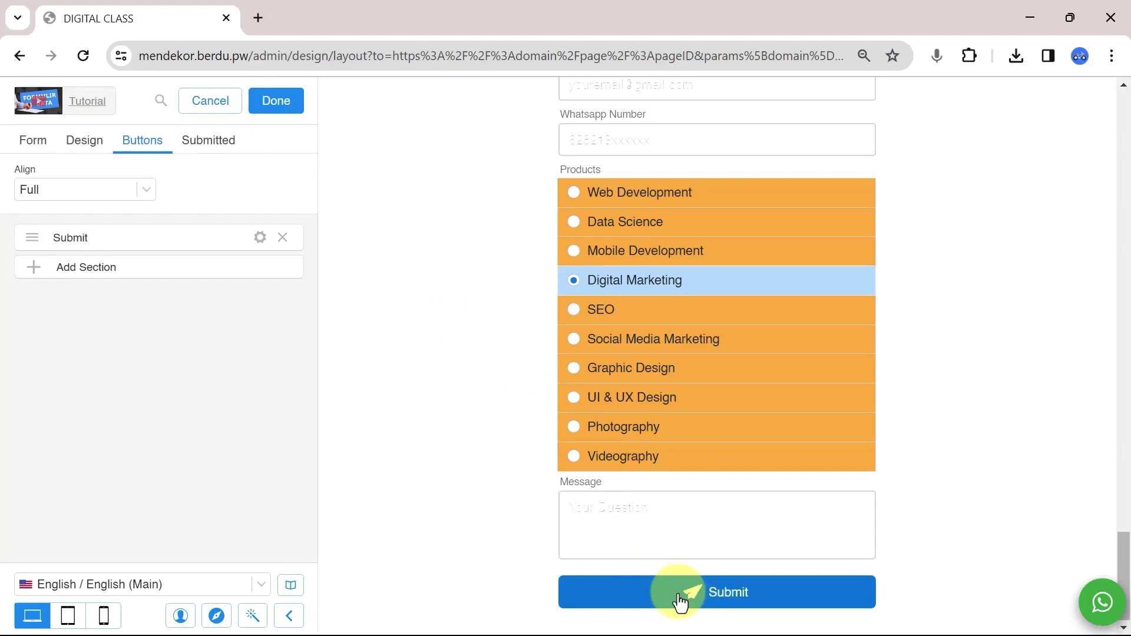
# Preview the form in its Submitted state and select the thank-you message for editing.
pyautogui.click(209, 142)
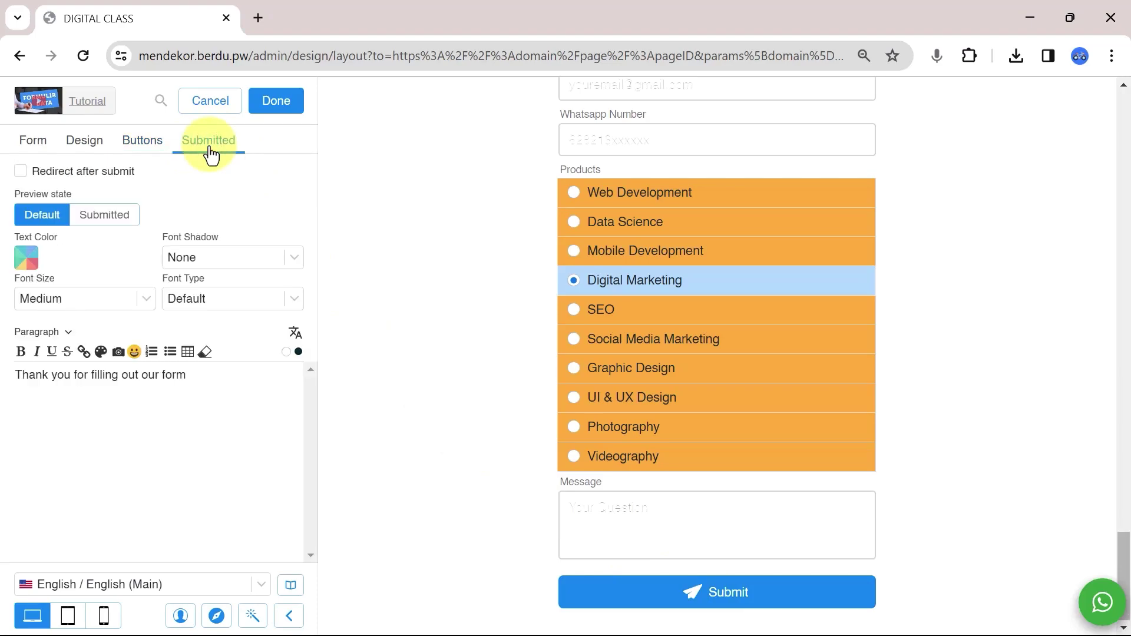
pyautogui.click(103, 214)
pyautogui.scroll(-1, 766, 531)
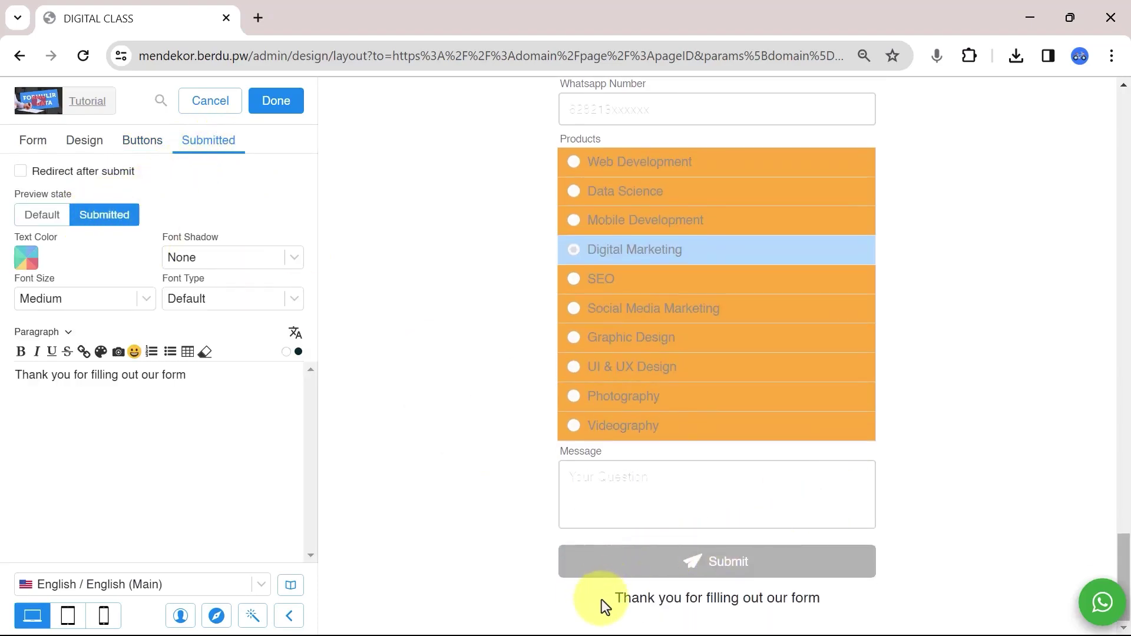
pyautogui.moveTo(604, 607); pyautogui.dragTo(820, 598)
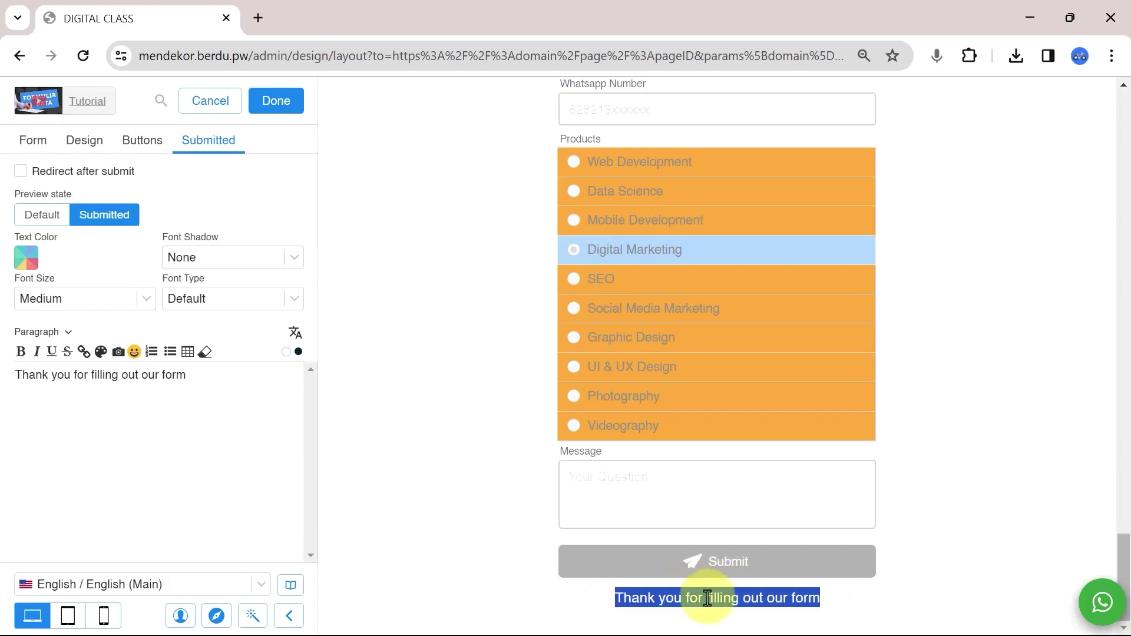
pyautogui.click(520, 540)
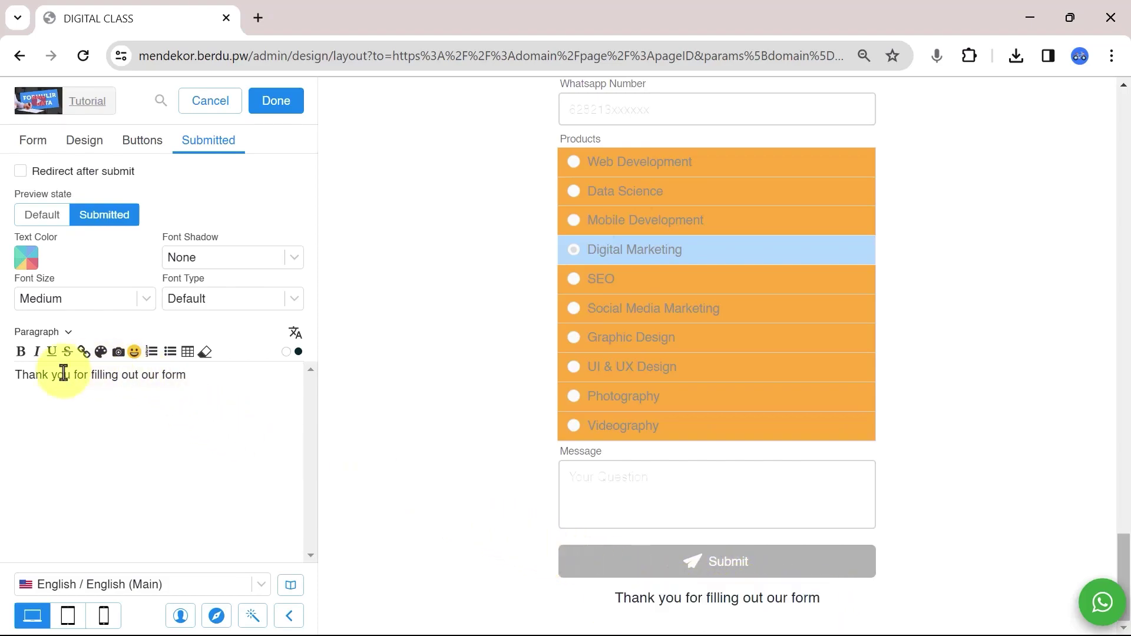
# Replace the text with 'Thanks for your message! We'll reach out to you shortly.' in Smaller font.
pyautogui.tripleClick(215, 378)
pyautogui.write("Thanks for your message! We'")
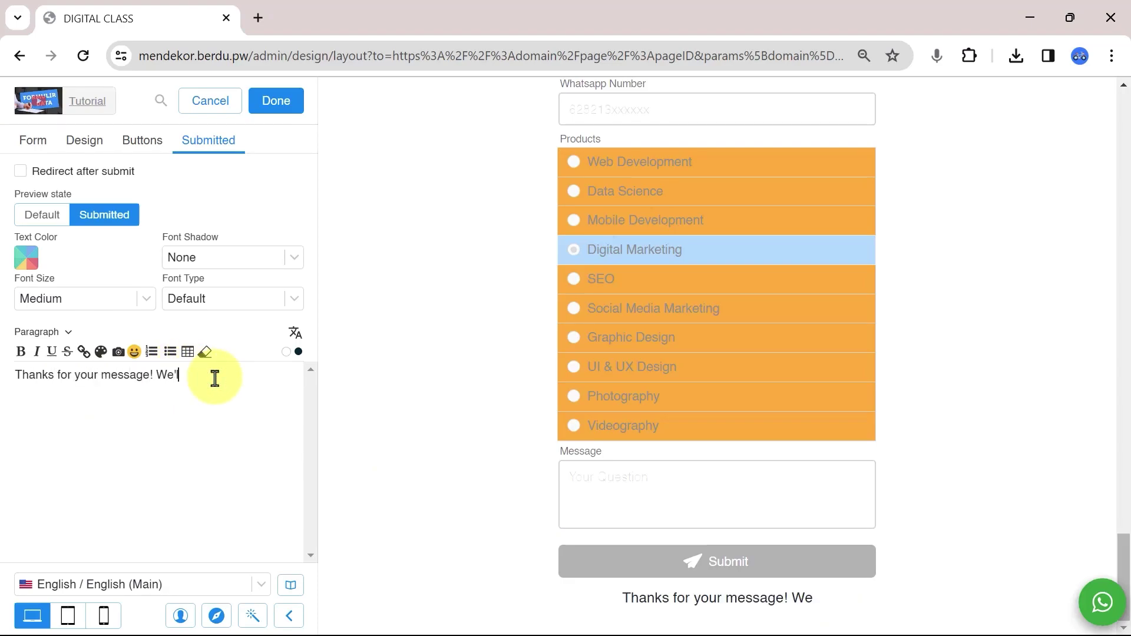
pyautogui.write('ll reach out to you s')
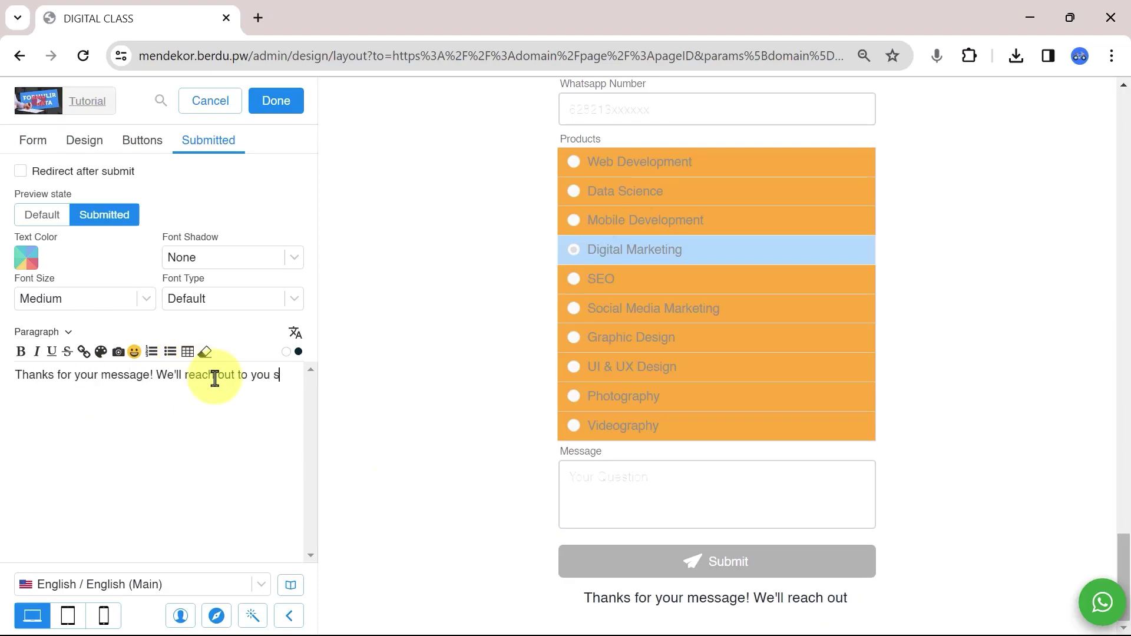
pyautogui.write('hortly.')
pyautogui.click(72, 291)
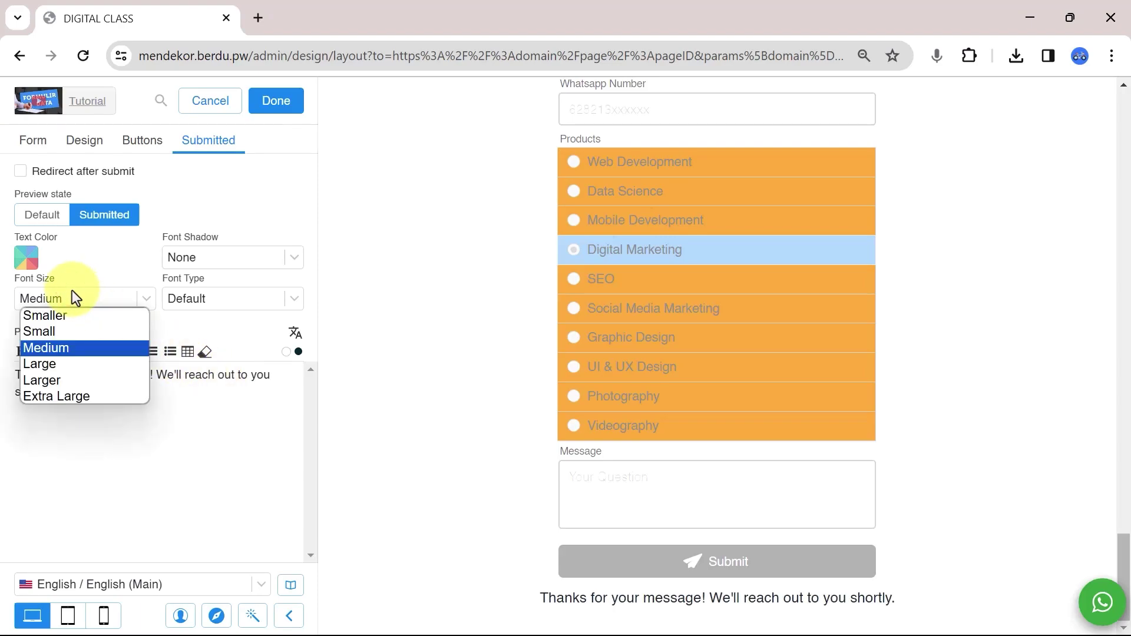
pyautogui.click(62, 319)
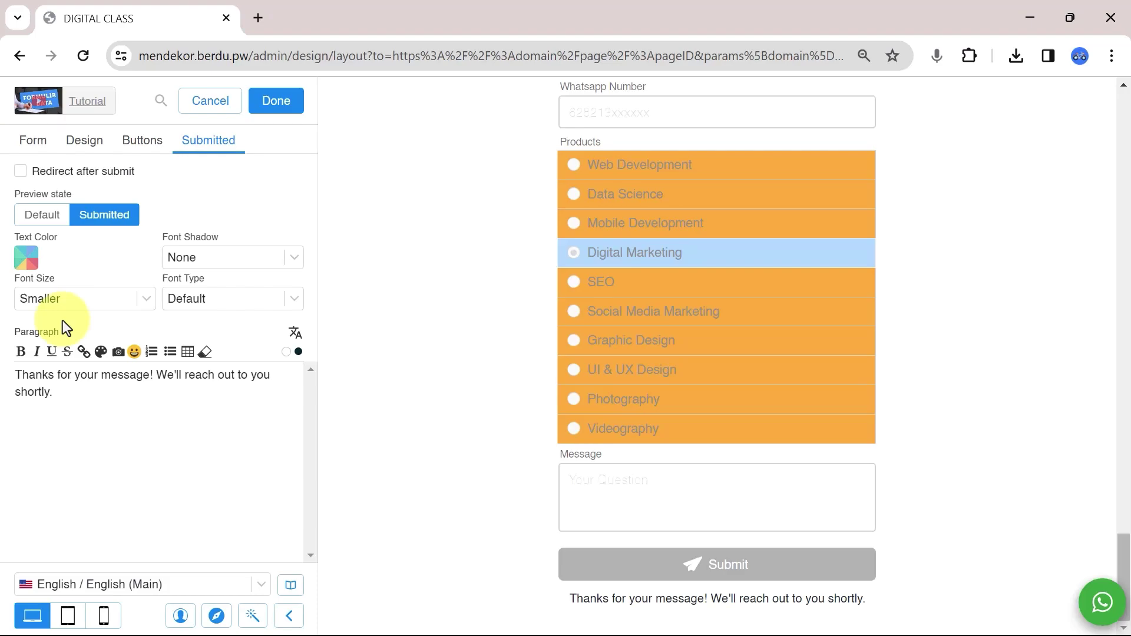
# Leave Redirect after submit off, close the form editor, and save the DIGITAL CLASS page layout.
pyautogui.click(20, 172)
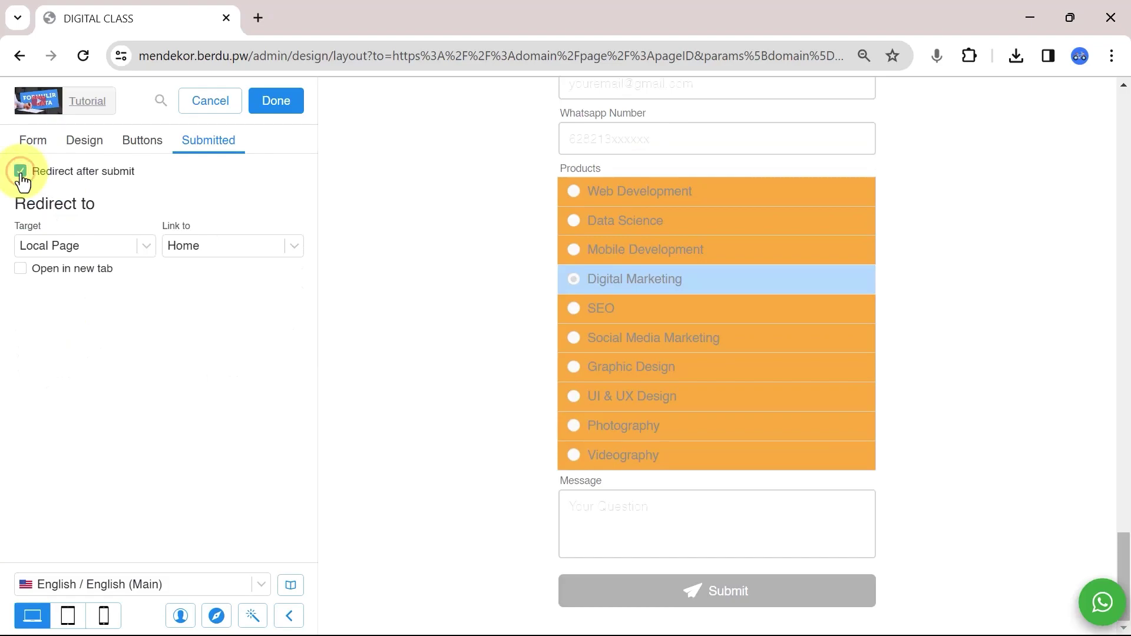
pyautogui.click(124, 251)
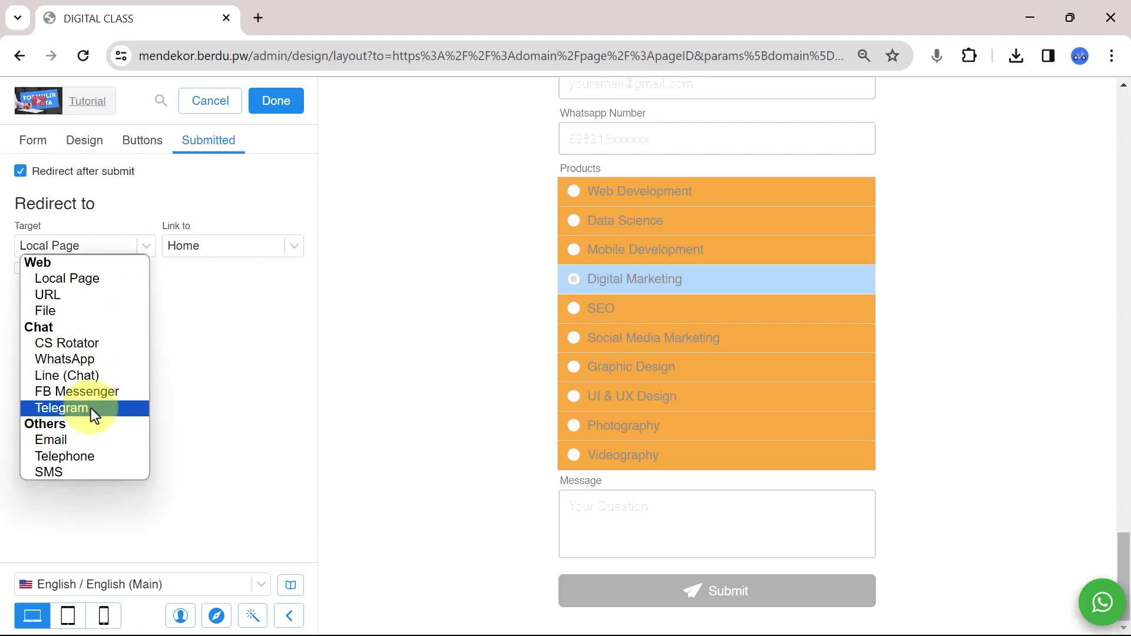
pyautogui.click(214, 356)
pyautogui.click(61, 177)
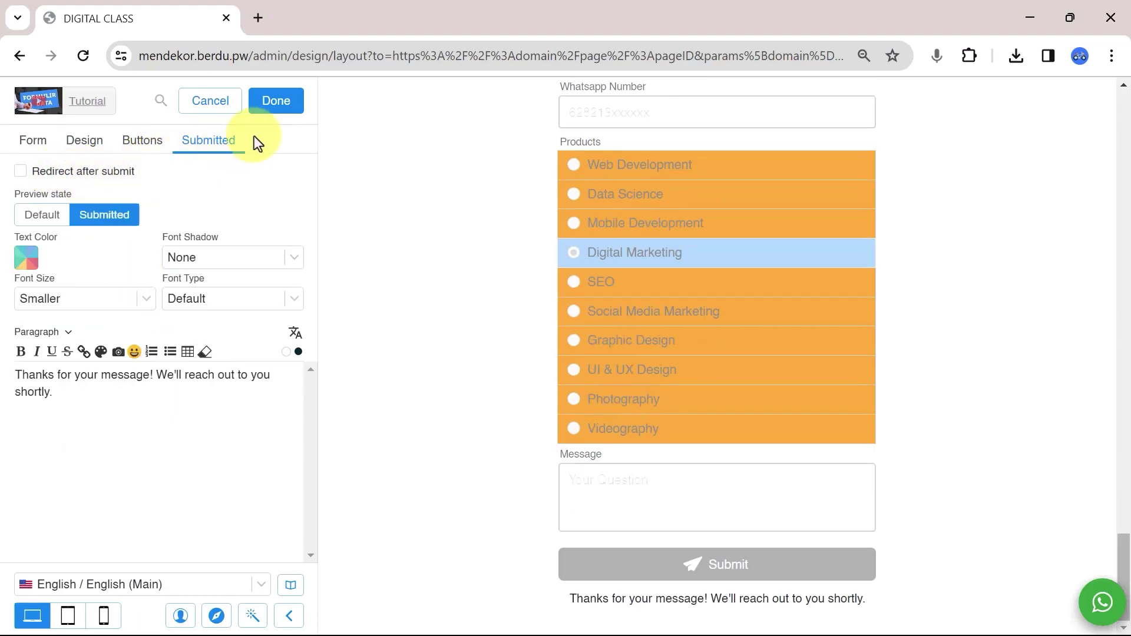
pyautogui.click(276, 100)
pyautogui.click(276, 102)
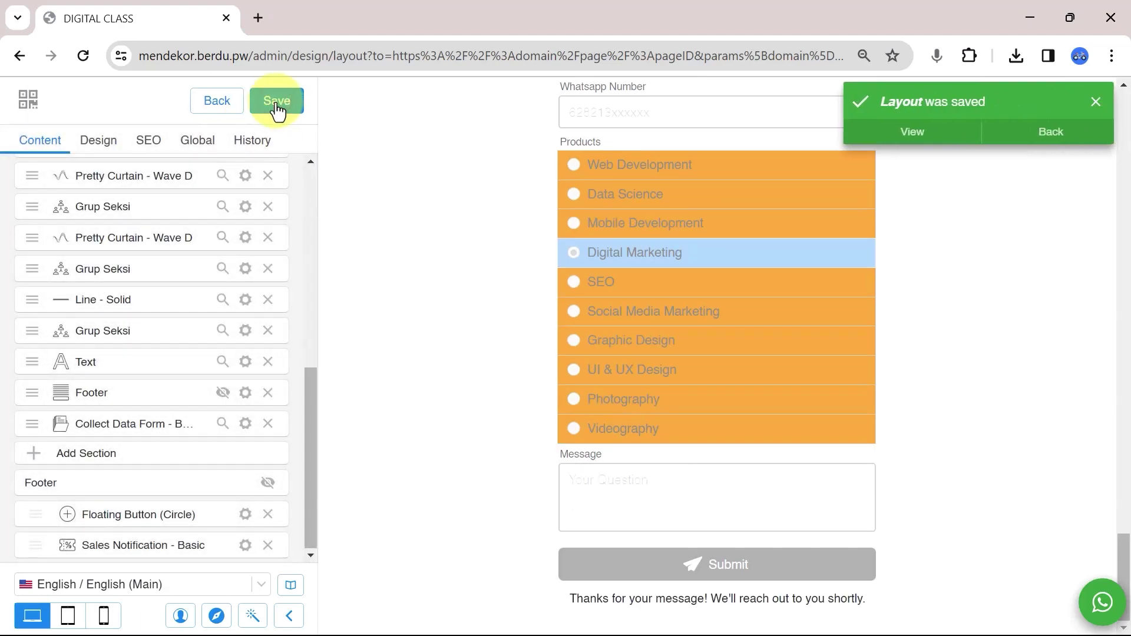
# View the live enquiry form at mendekor.my.id/digitalclass in a new tab, then open another tab.
pyautogui.click(926, 137)
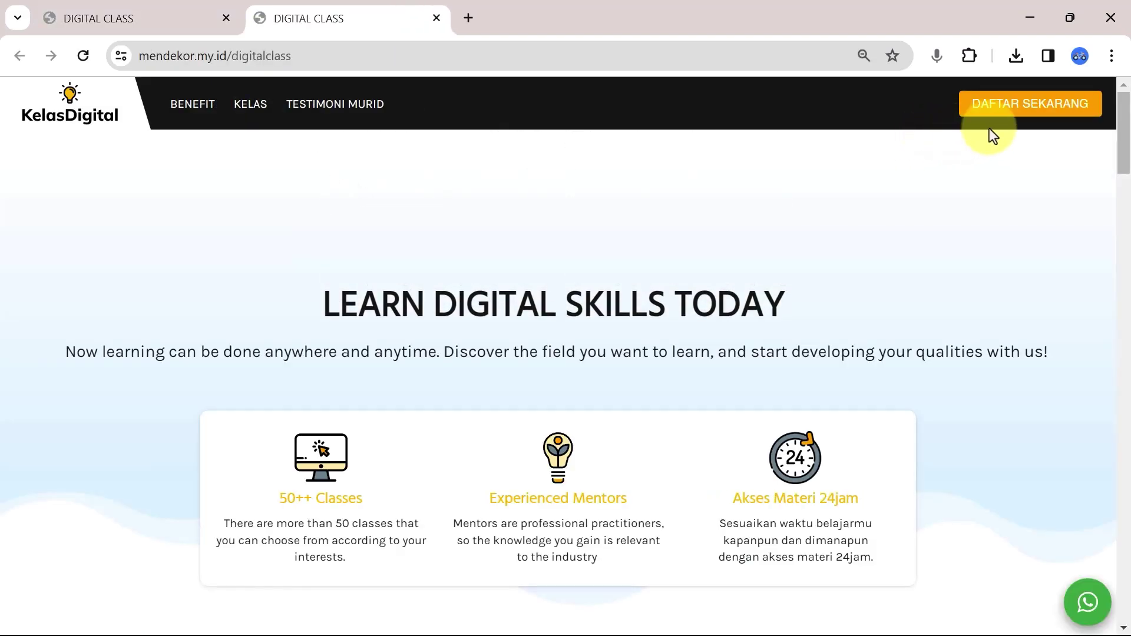
pyautogui.moveTo(1124, 94); pyautogui.dragTo(1119, 538)
pyautogui.scroll(3, 734, 457)
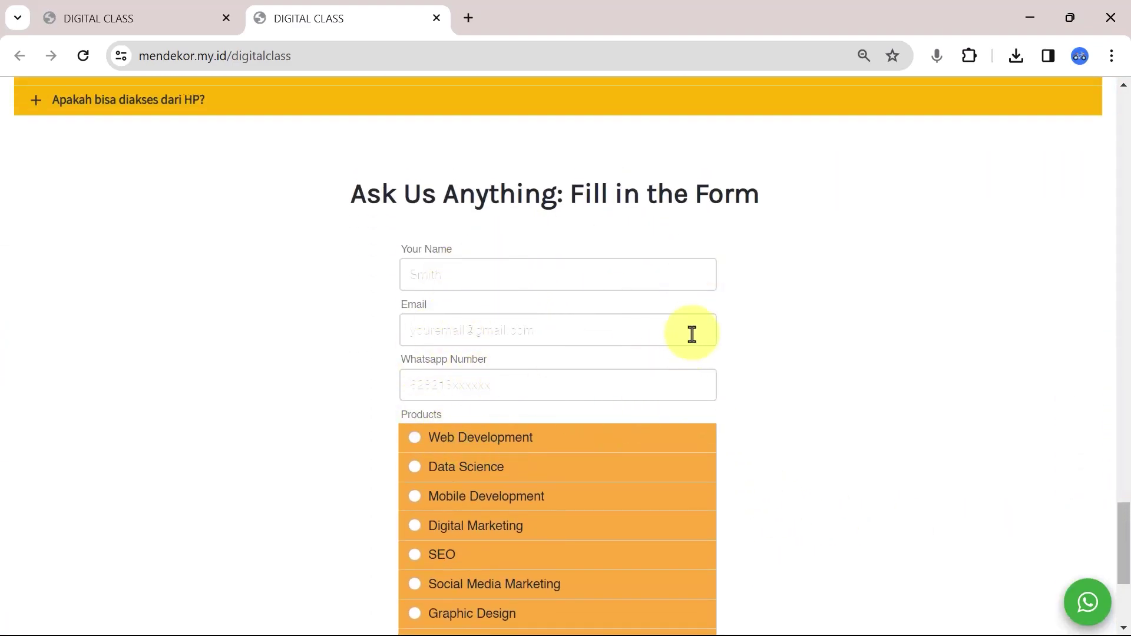
pyautogui.scroll(-4, 692, 334)
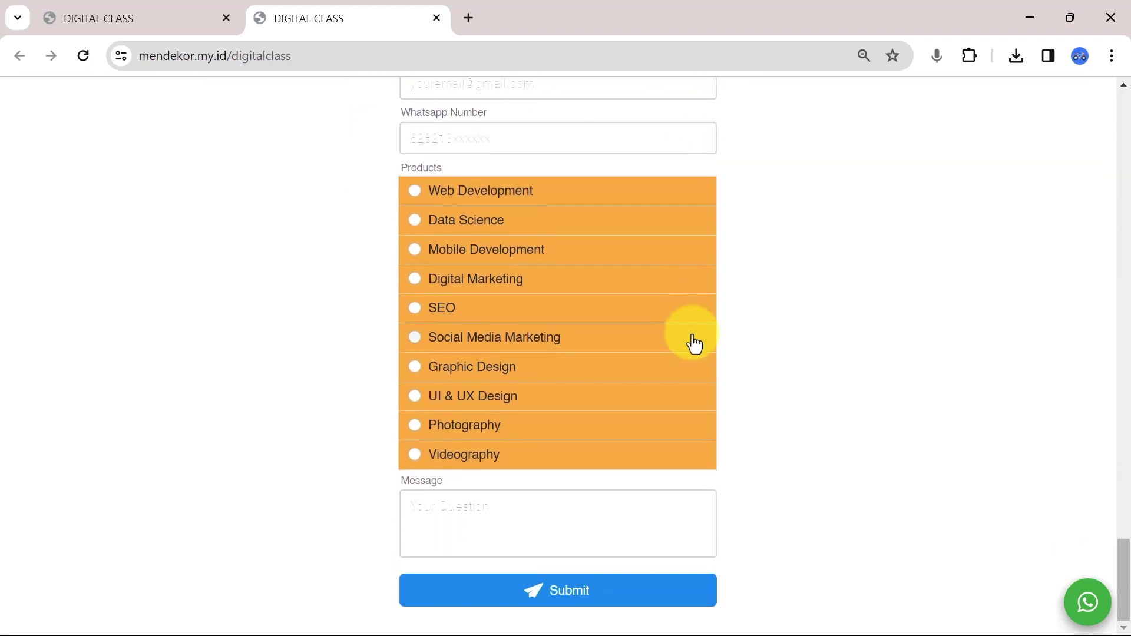
pyautogui.click(469, 17)
# Go from the admin dashboard to Reports > Data Form to reach Customer Data's submissions.
pyautogui.click(440, 428)
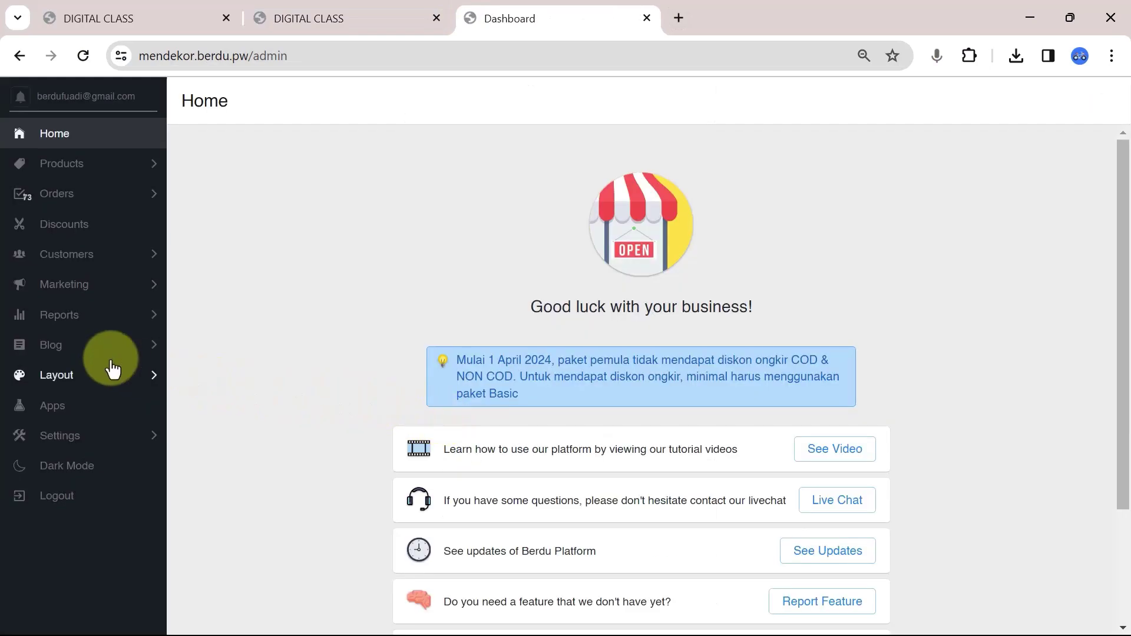
pyautogui.click(59, 321)
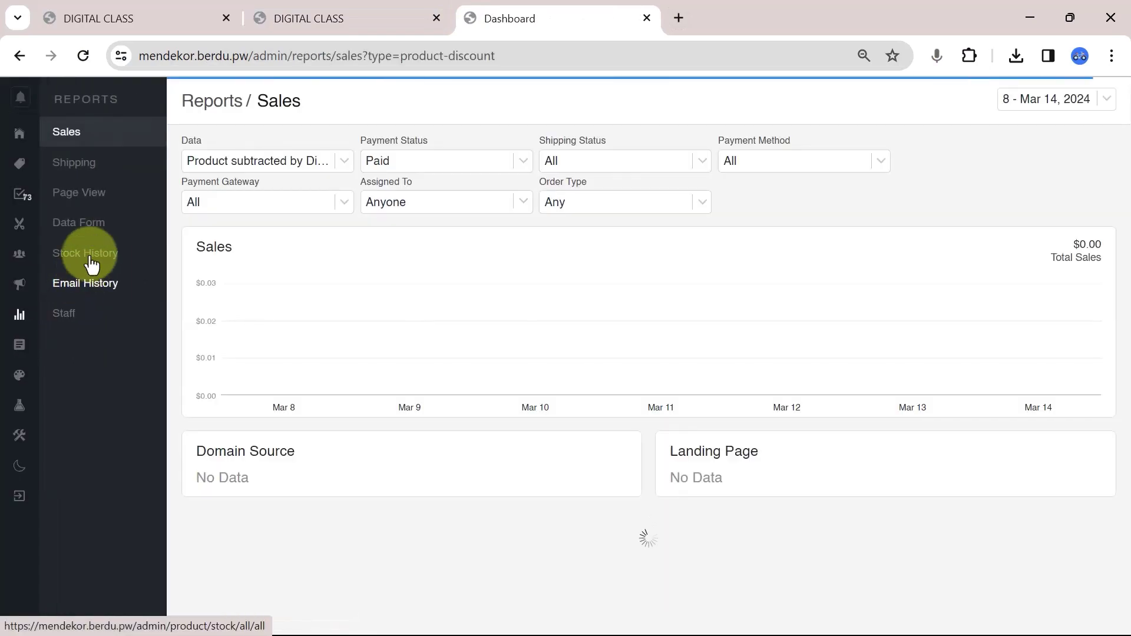
pyautogui.click(109, 228)
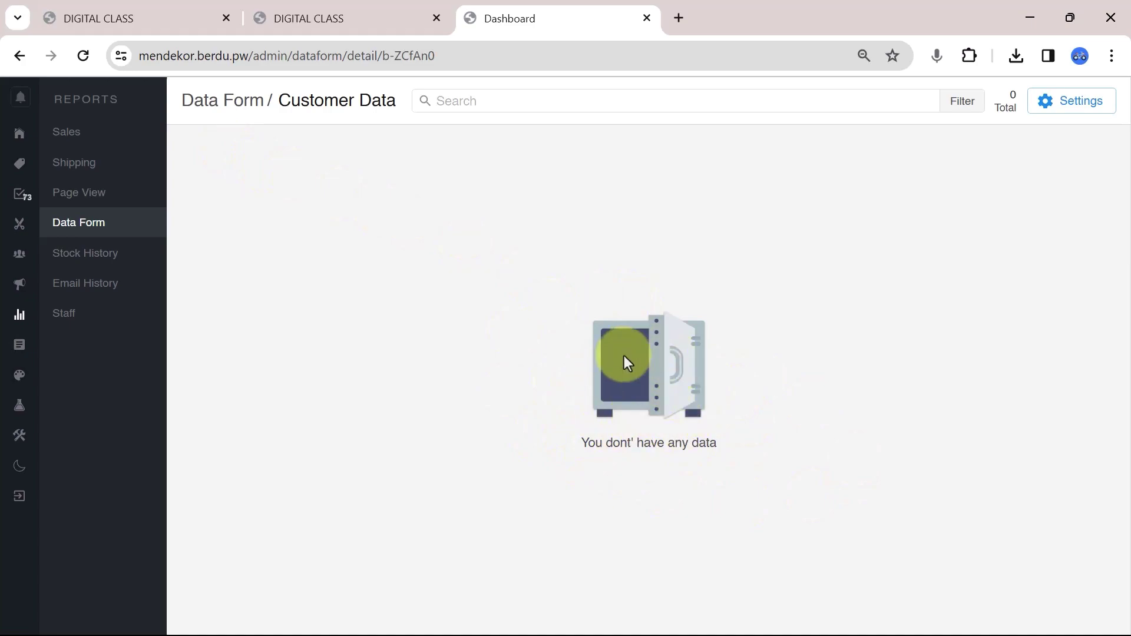
# In Customer Data settings, add the statuses Awaiting Follow Up and Followed Up.
pyautogui.click(1048, 103)
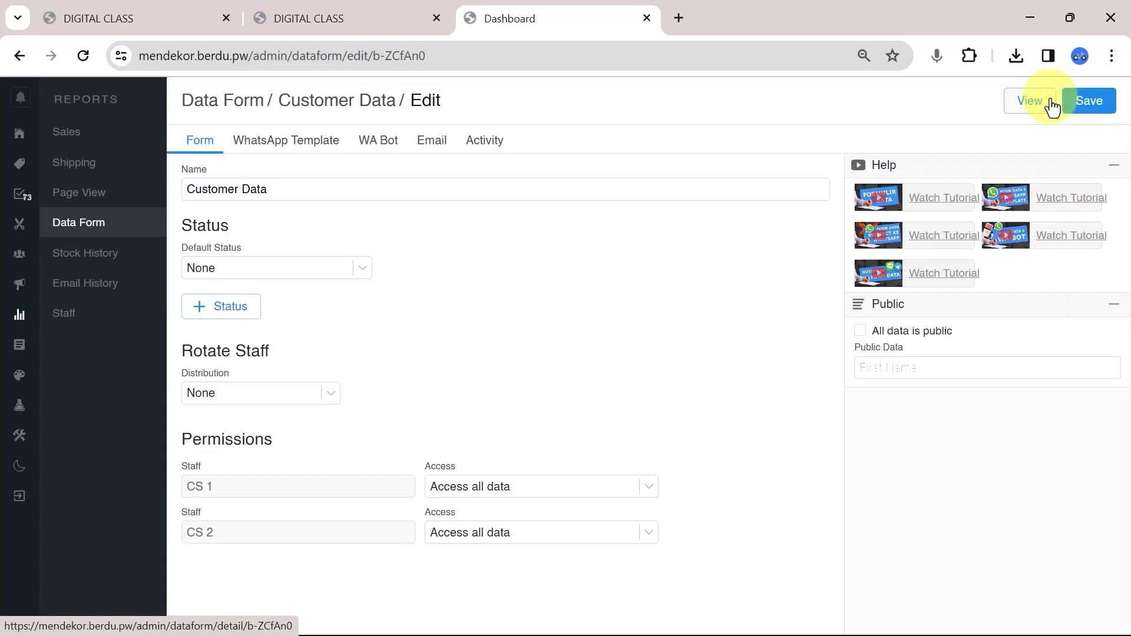
pyautogui.click(199, 307)
pyautogui.click(260, 311)
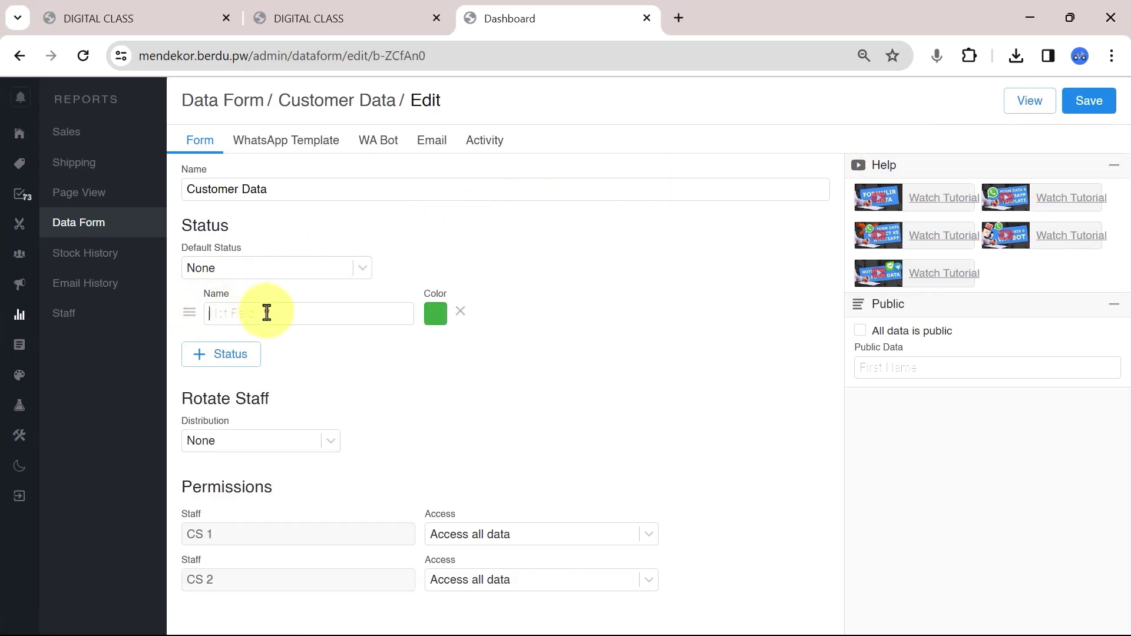
pyautogui.write('Awaiting Follow Up')
pyautogui.press('Return')
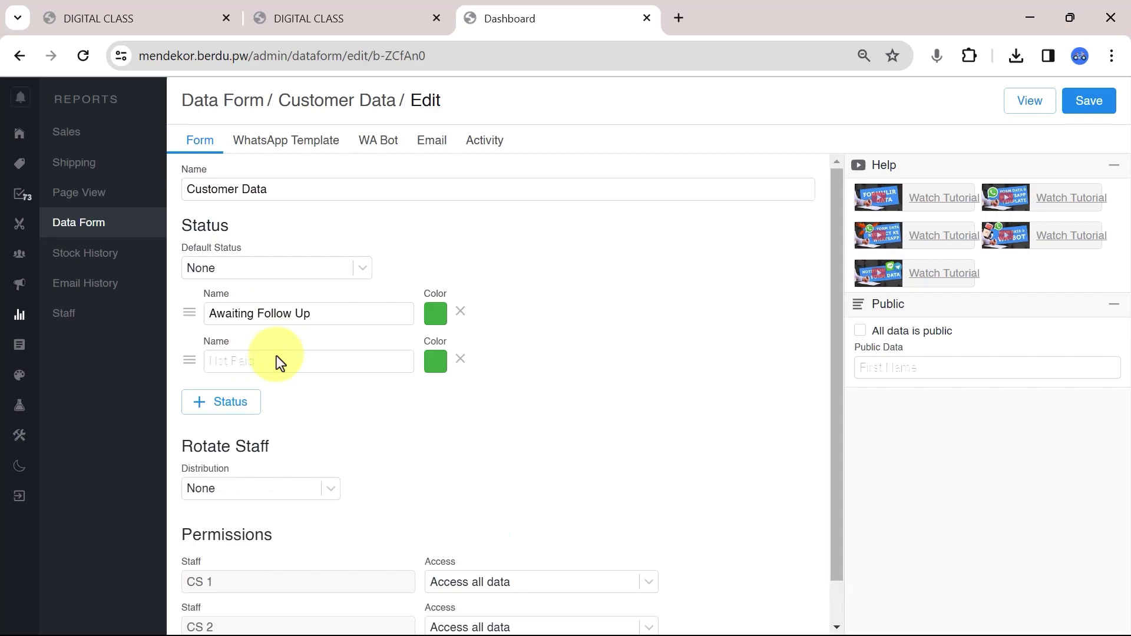
# Colour Followed Up green and Awaiting Follow Up blue.
pyautogui.click(436, 362)
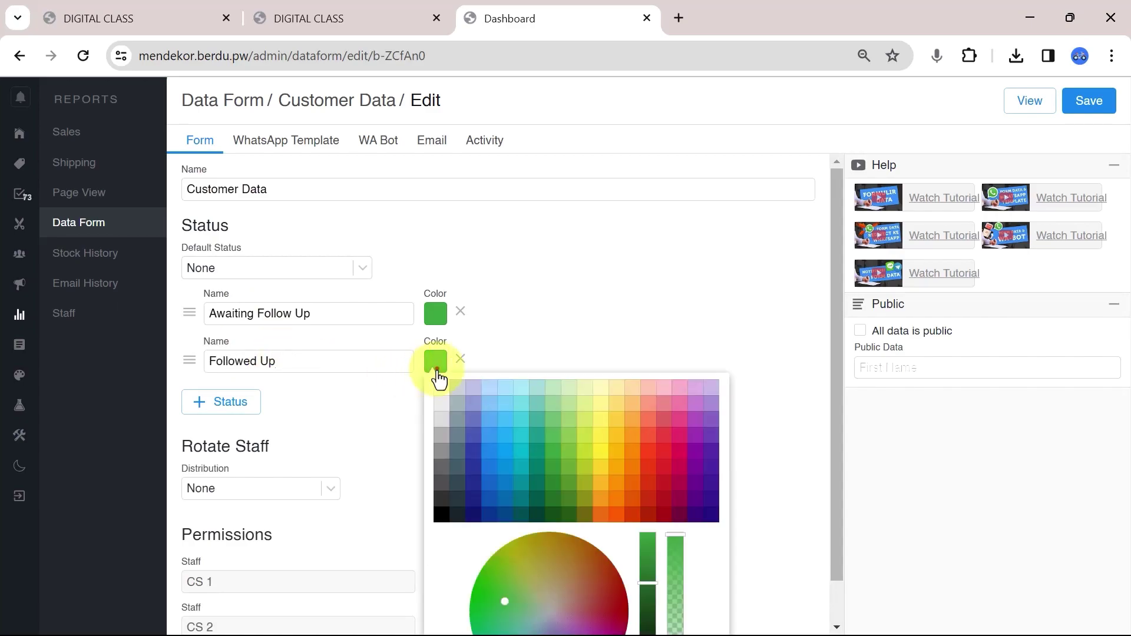
pyautogui.click(436, 361)
pyautogui.click(435, 361)
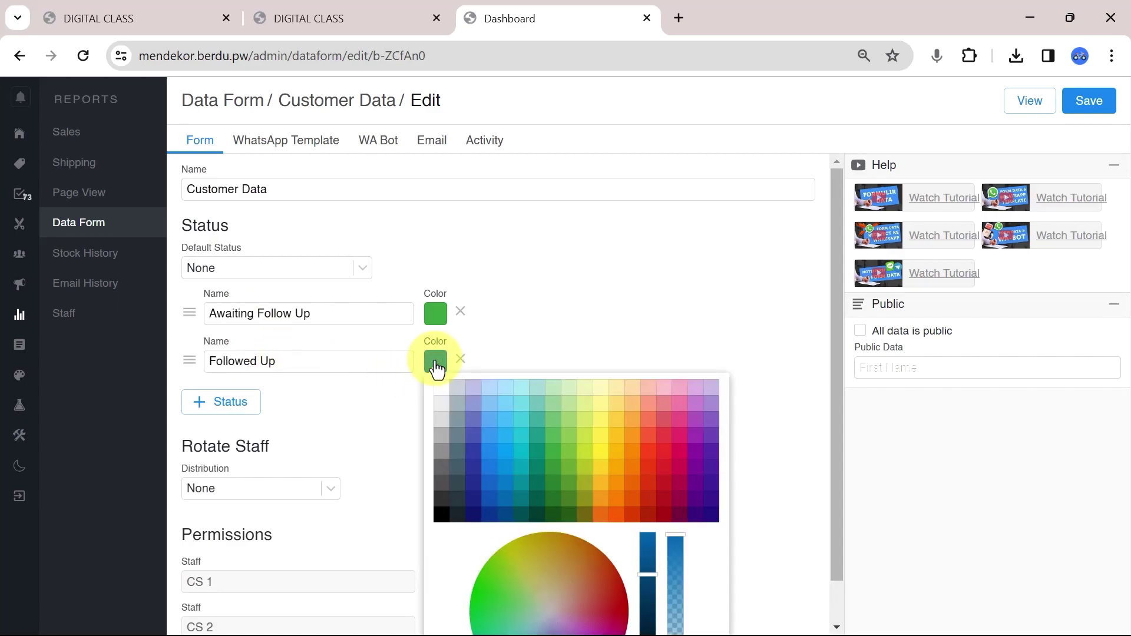
pyautogui.click(554, 485)
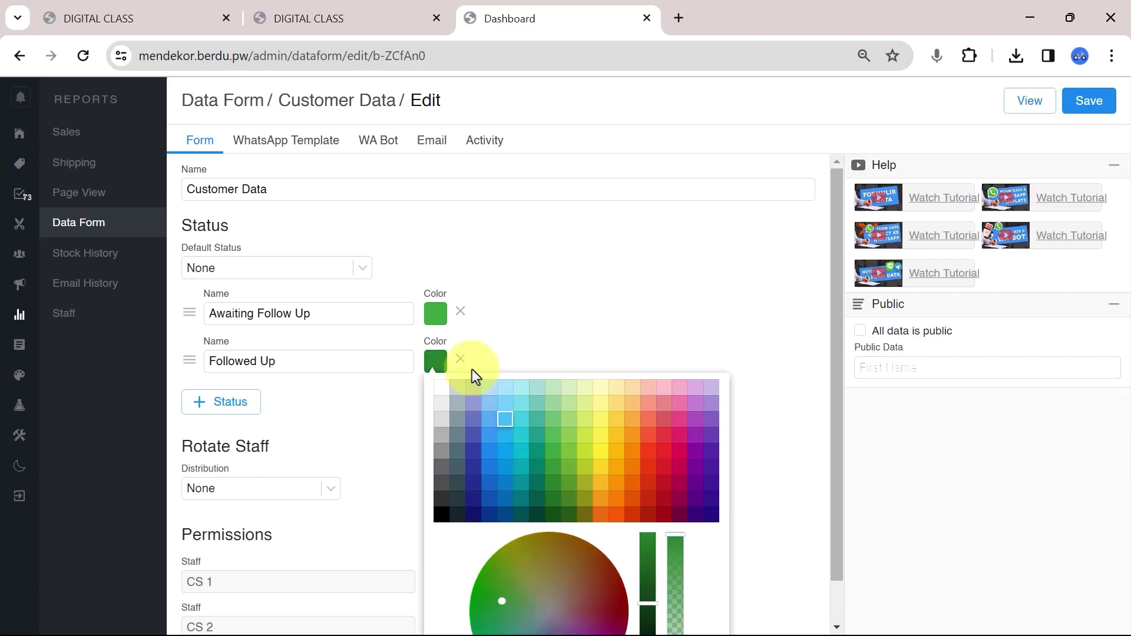
pyautogui.click(436, 313)
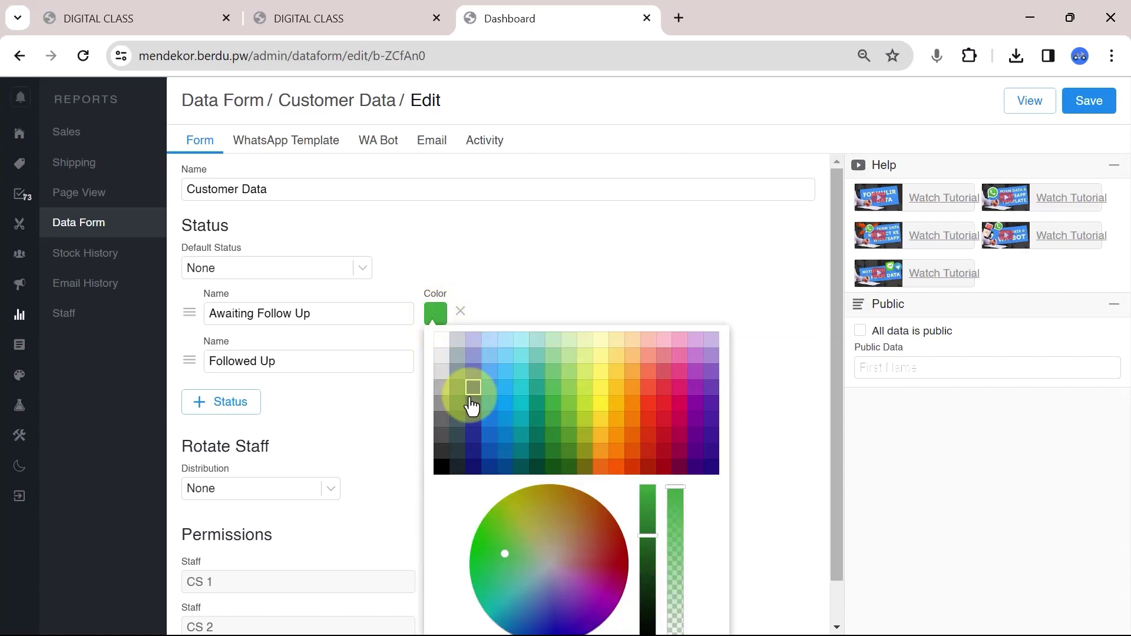
pyautogui.click(487, 435)
pyautogui.click(503, 314)
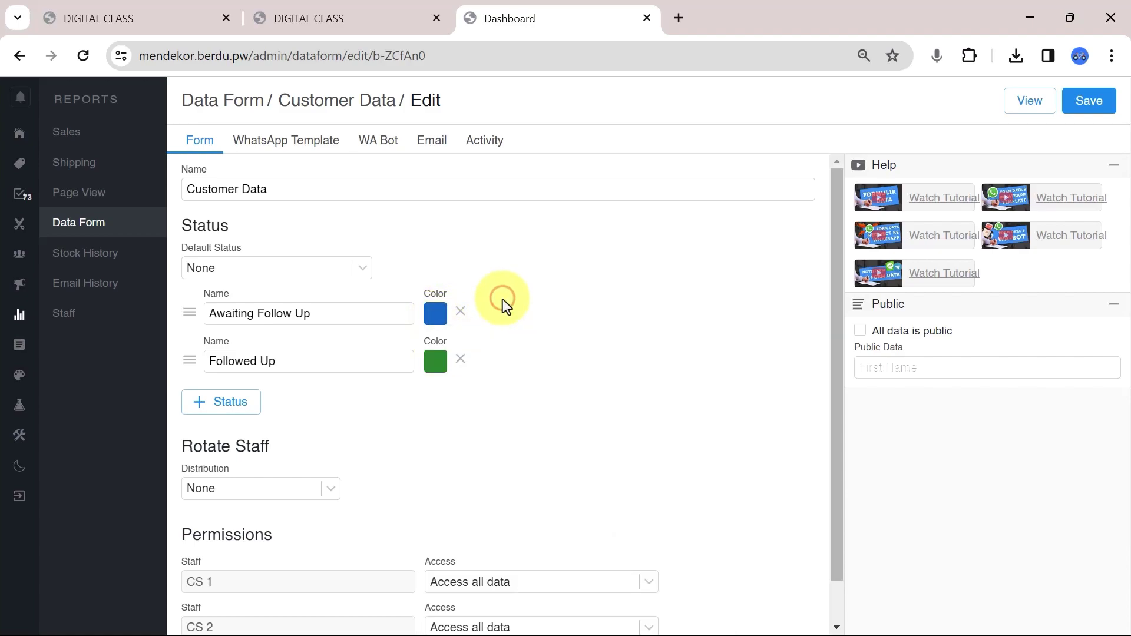
# Make Awaiting Follow Up the default status and save the settings.
pyautogui.click(342, 270)
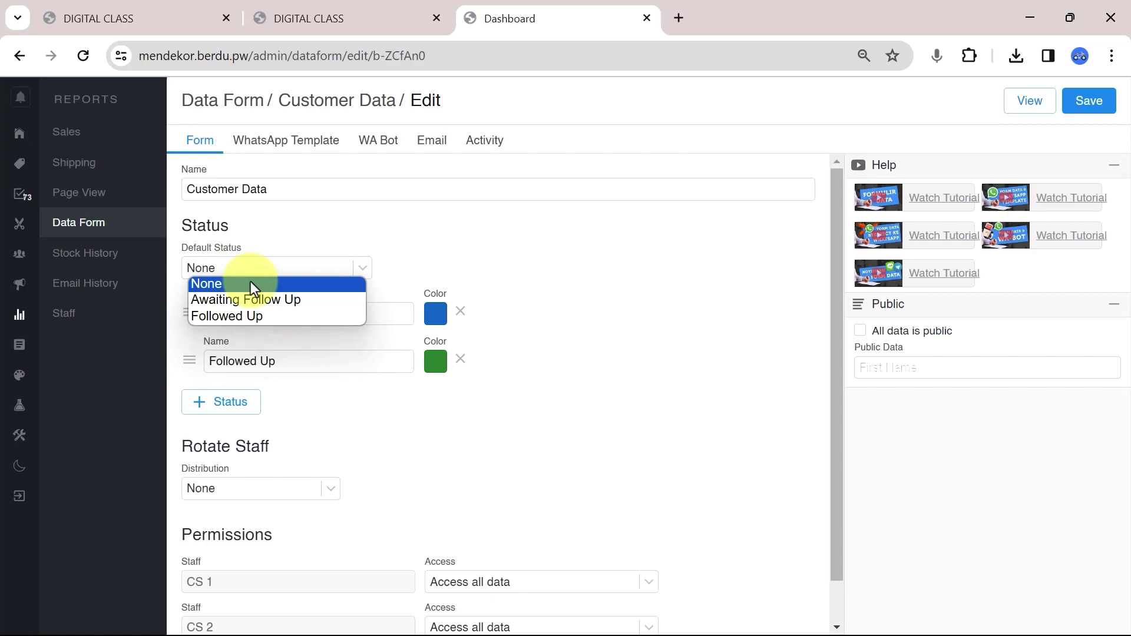
pyautogui.click(298, 301)
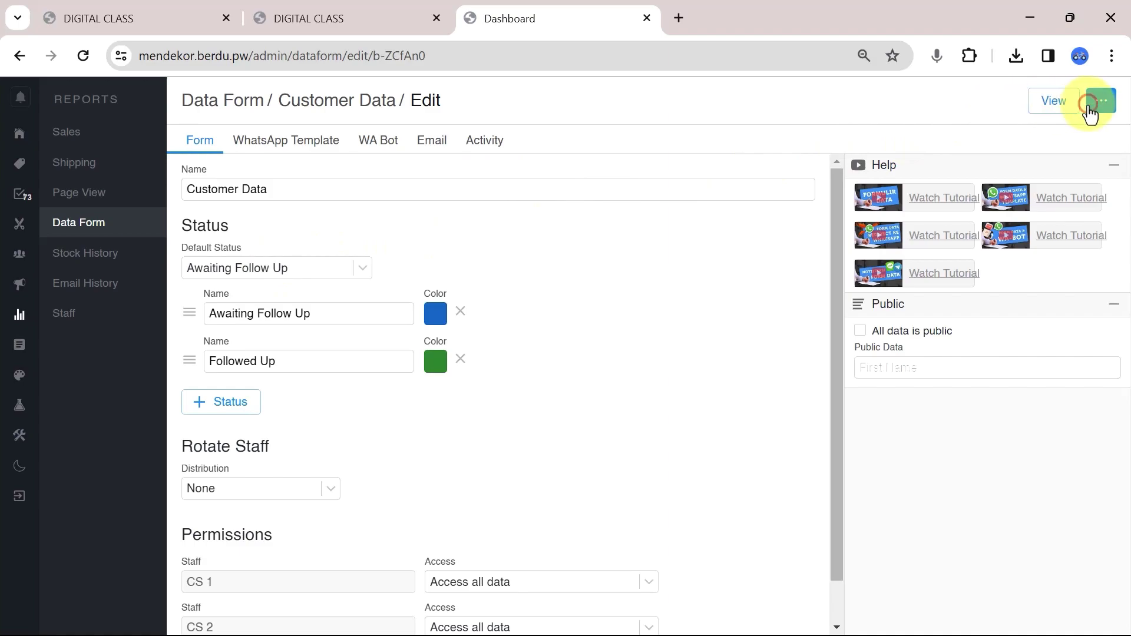
pyautogui.click(1090, 101)
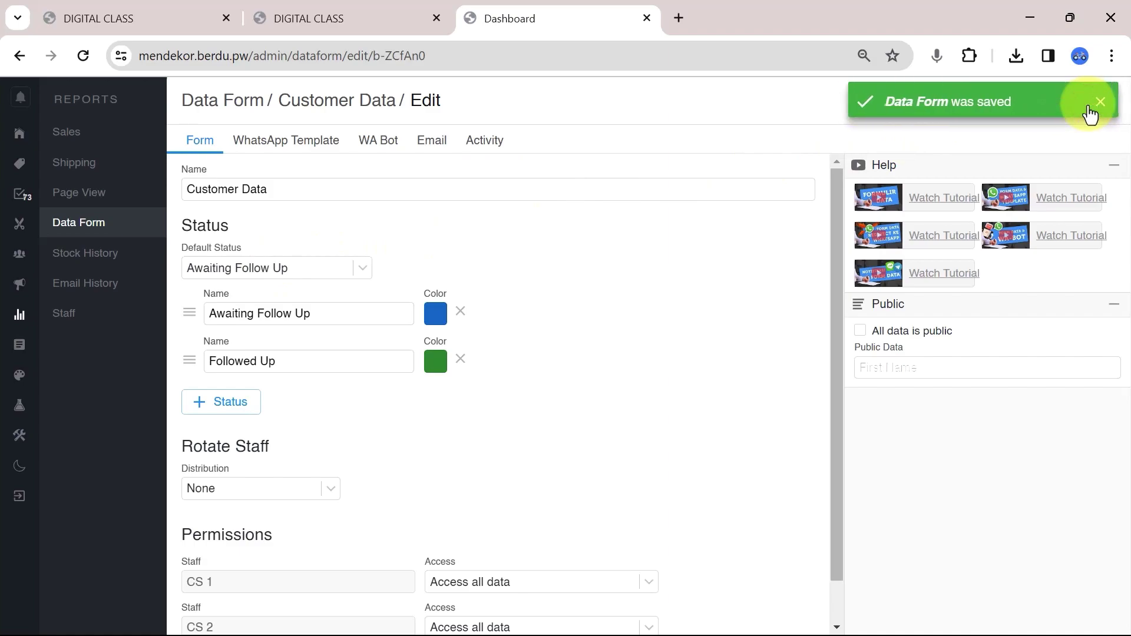
# On the live site, submit a test enquiry with contact email and WhatsApp number, choosing Digital Marketing.
pyautogui.click(286, 20)
pyautogui.scroll(5, 583, 303)
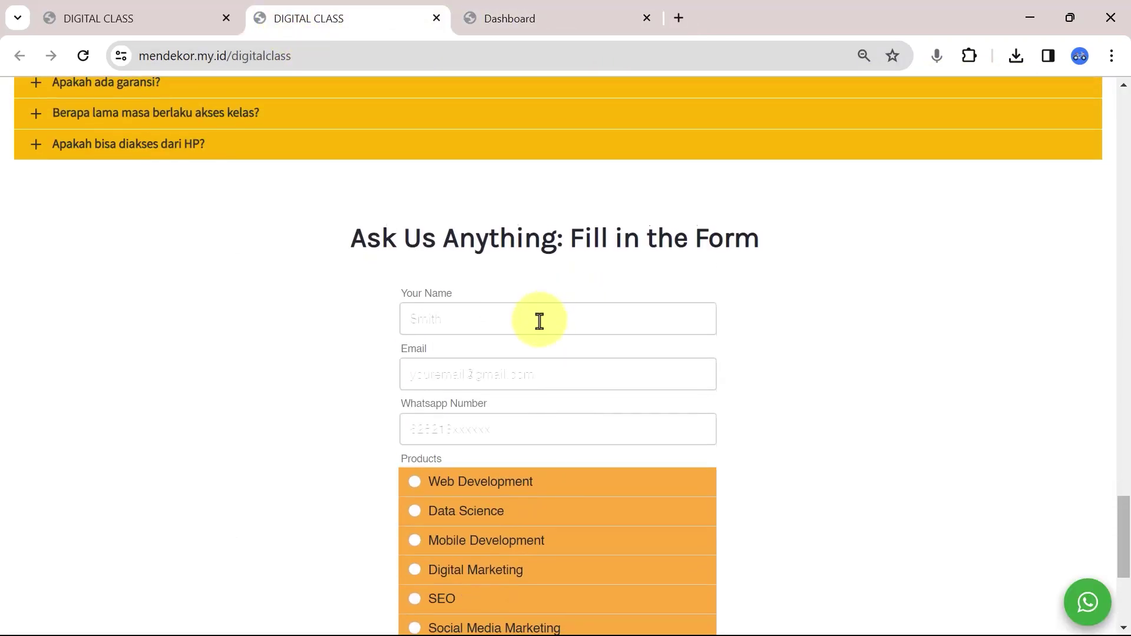
pyautogui.scroll(-1, 587, 264)
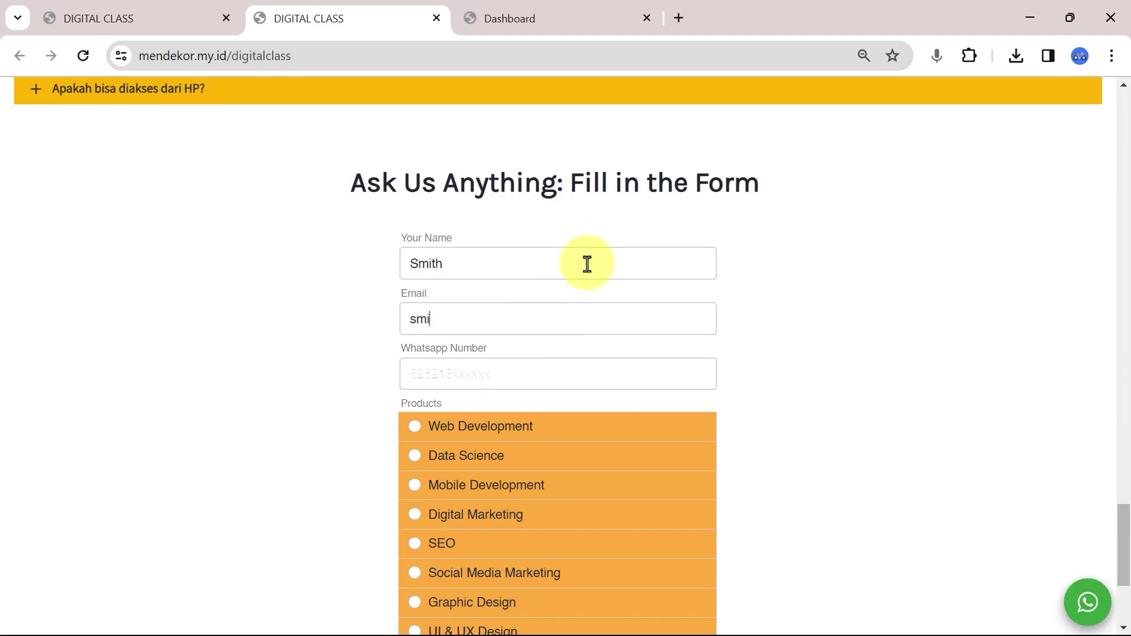
pyautogui.scroll(-4, 587, 264)
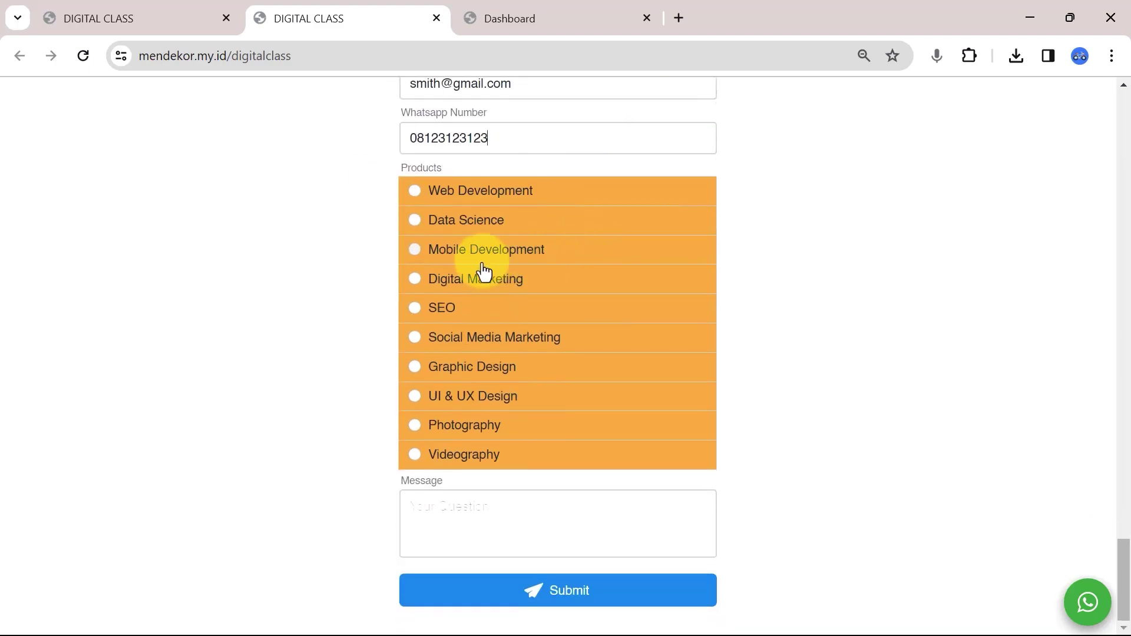
pyautogui.click(450, 279)
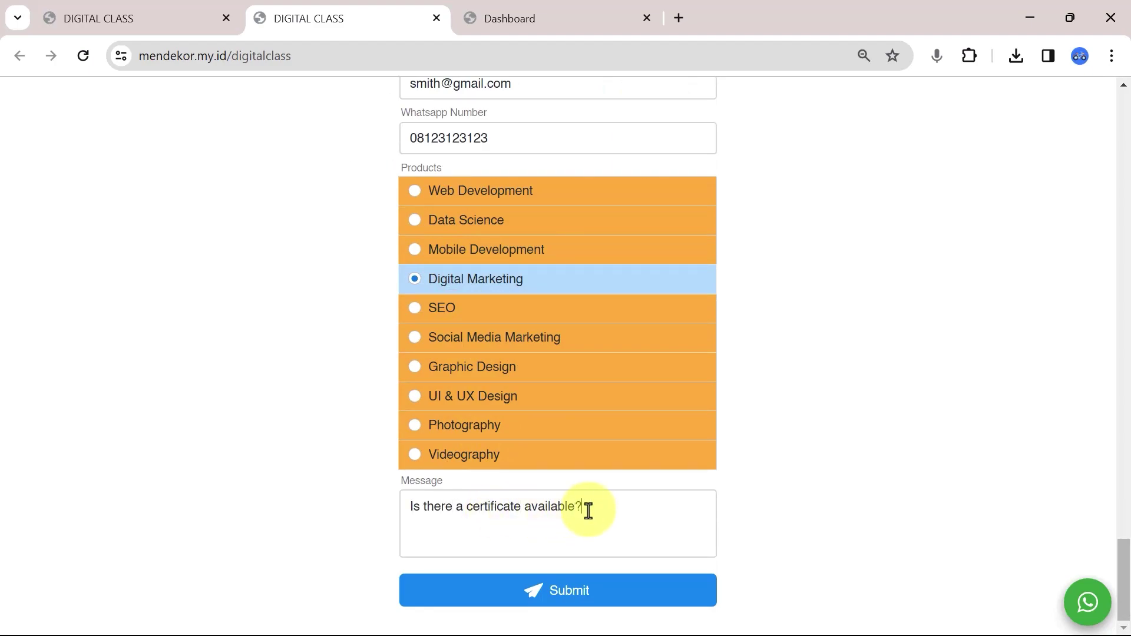
pyautogui.click(560, 589)
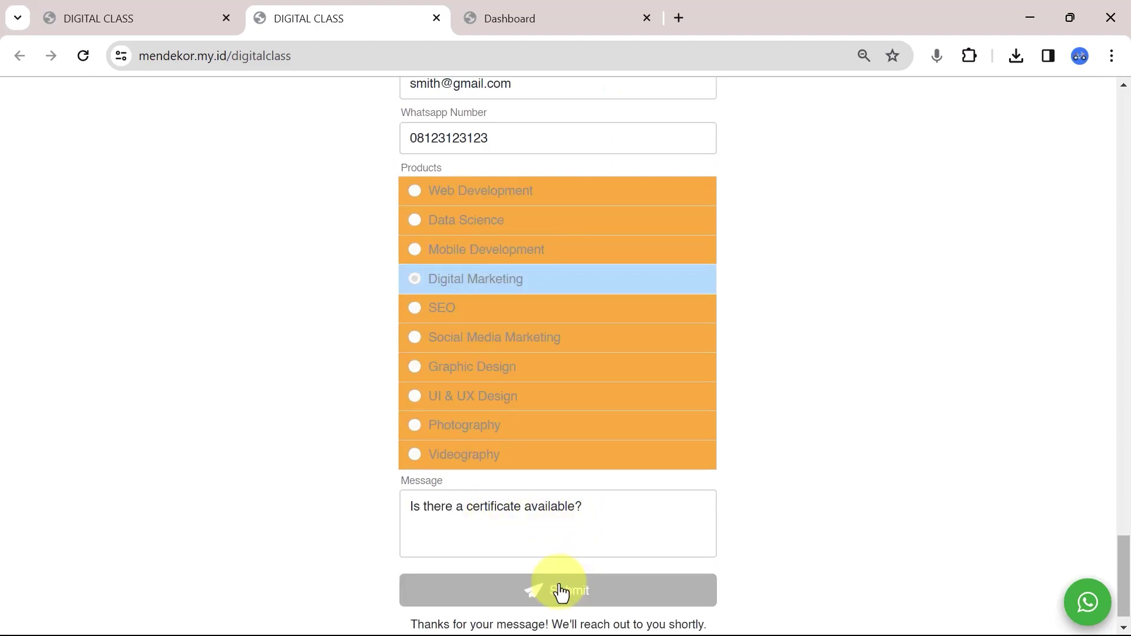
# Select the thank-you confirmation message, then return to the admin dashboard.
pyautogui.moveTo(373, 606); pyautogui.dragTo(735, 603)
pyautogui.tripleClick(734, 604)
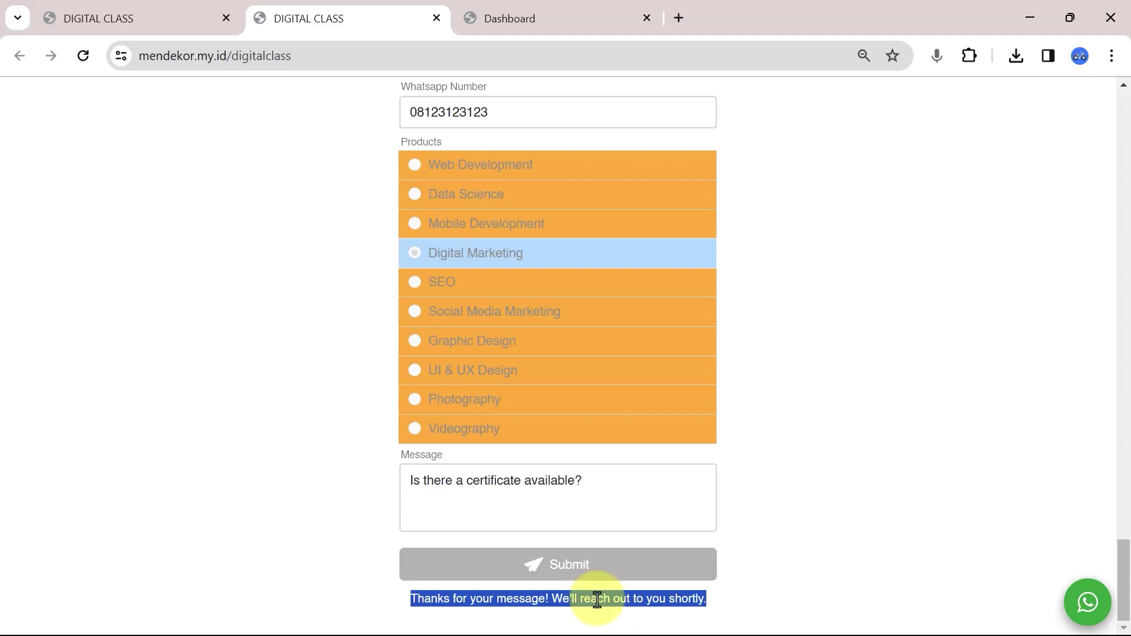
pyautogui.click(586, 9)
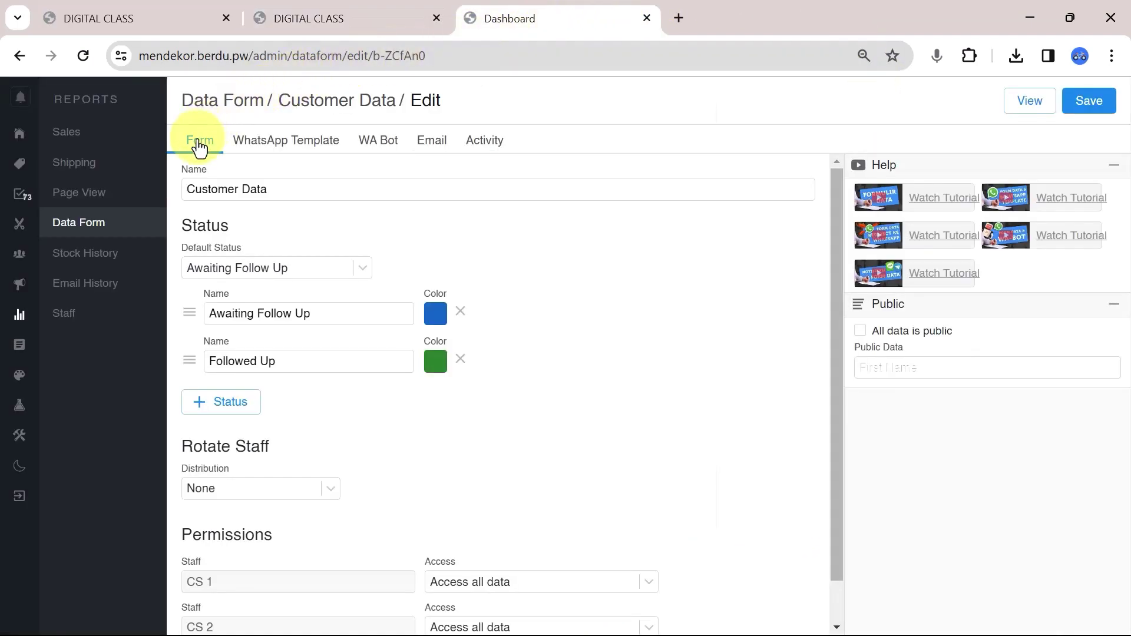
# Open Customer Data under Data Form and review the six Awaiting Follow Up enquiries.
pyautogui.click(150, 223)
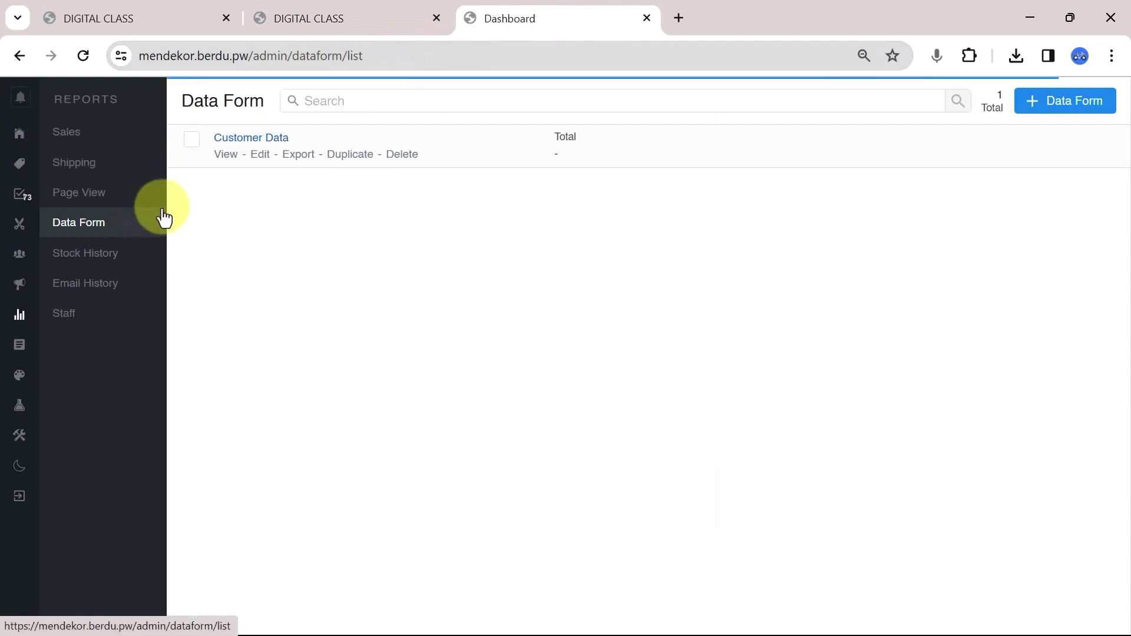
pyautogui.click(239, 142)
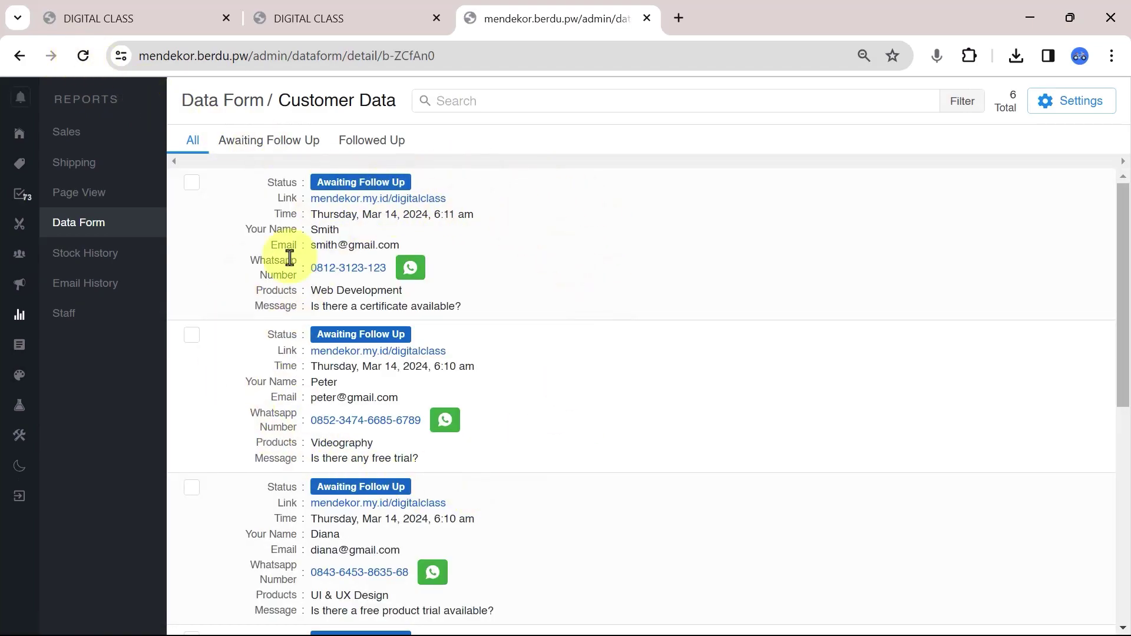
pyautogui.scroll(-5, 463, 305)
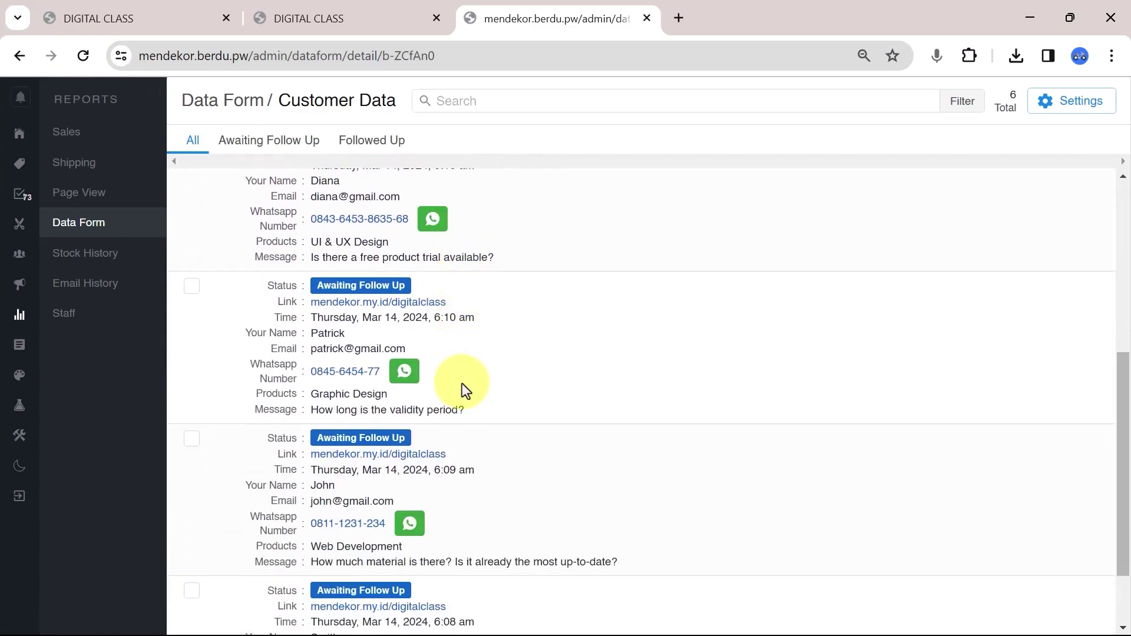
pyautogui.scroll(-2, 462, 383)
pyautogui.scroll(7, 462, 383)
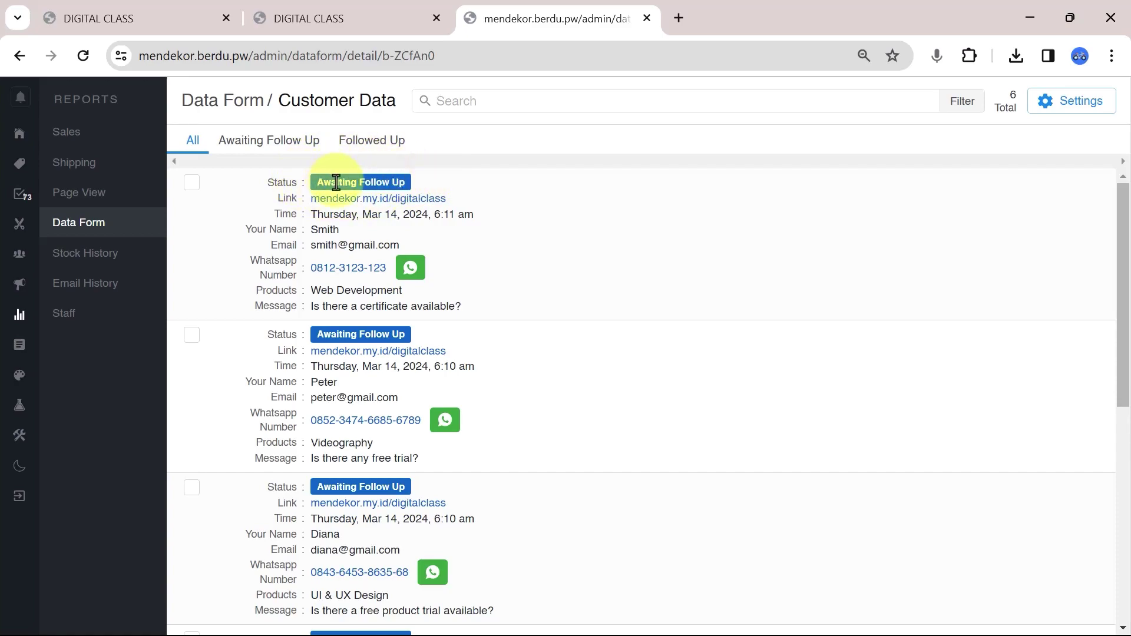
# Change the newest Web Development certificate enquiry's status to Followed Up.
pyautogui.click(192, 184)
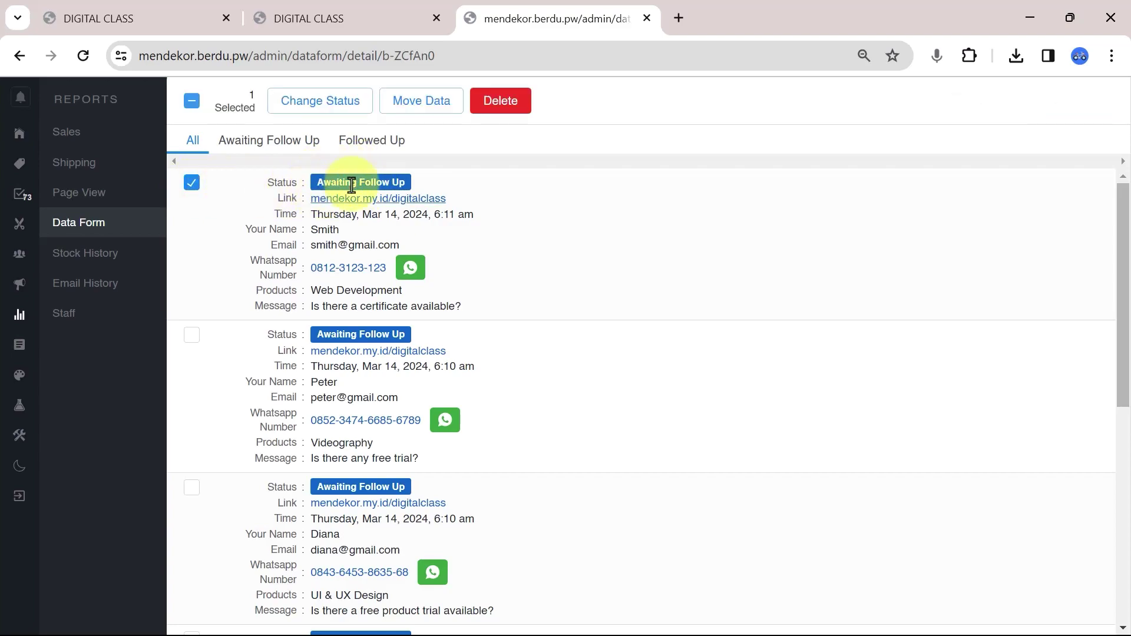
pyautogui.click(307, 104)
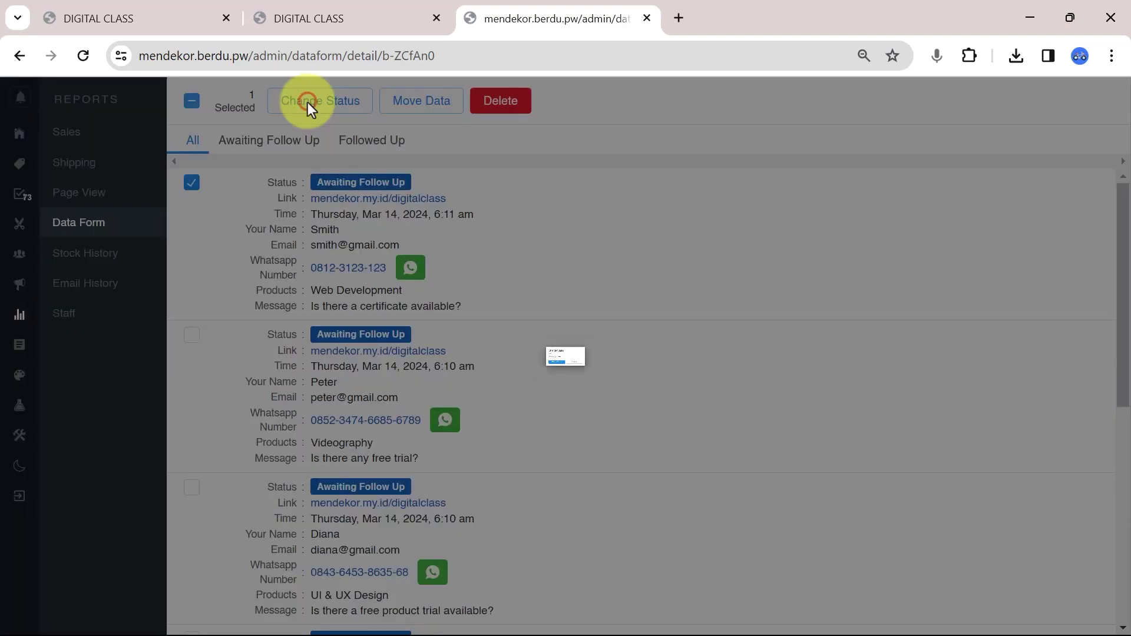
pyautogui.click(468, 357)
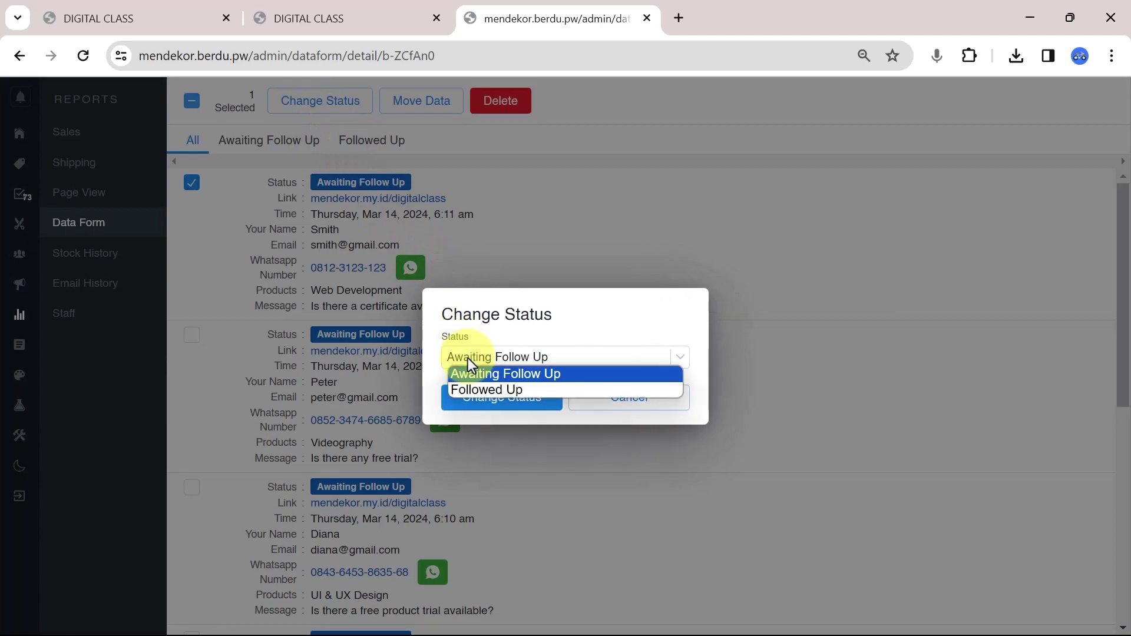
pyautogui.click(502, 390)
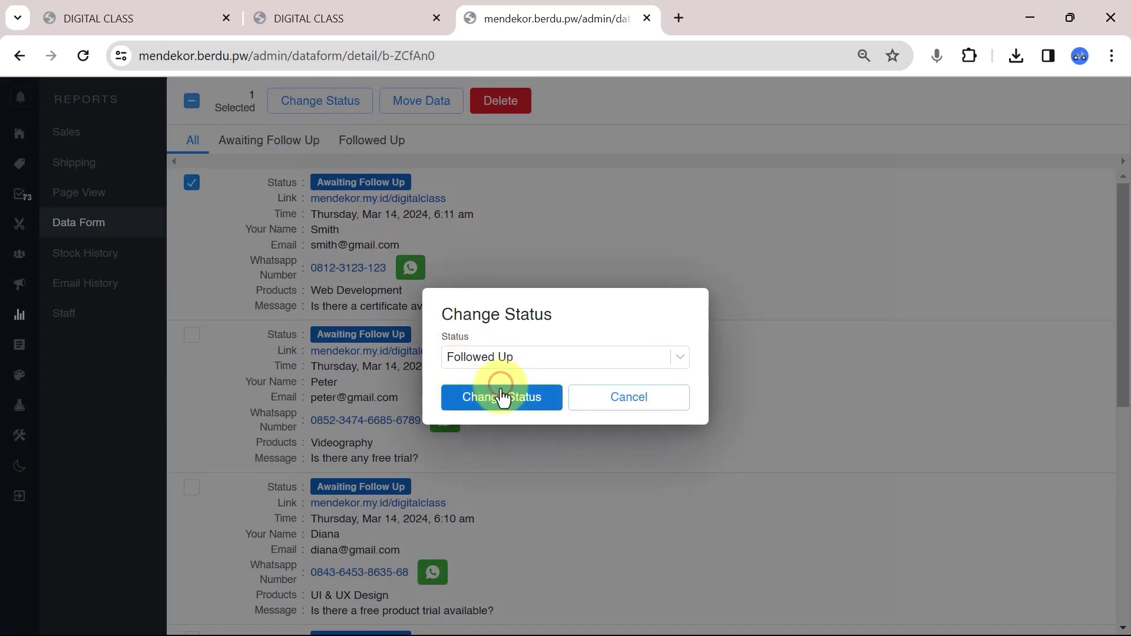
pyautogui.click(497, 396)
pyautogui.click(532, 441)
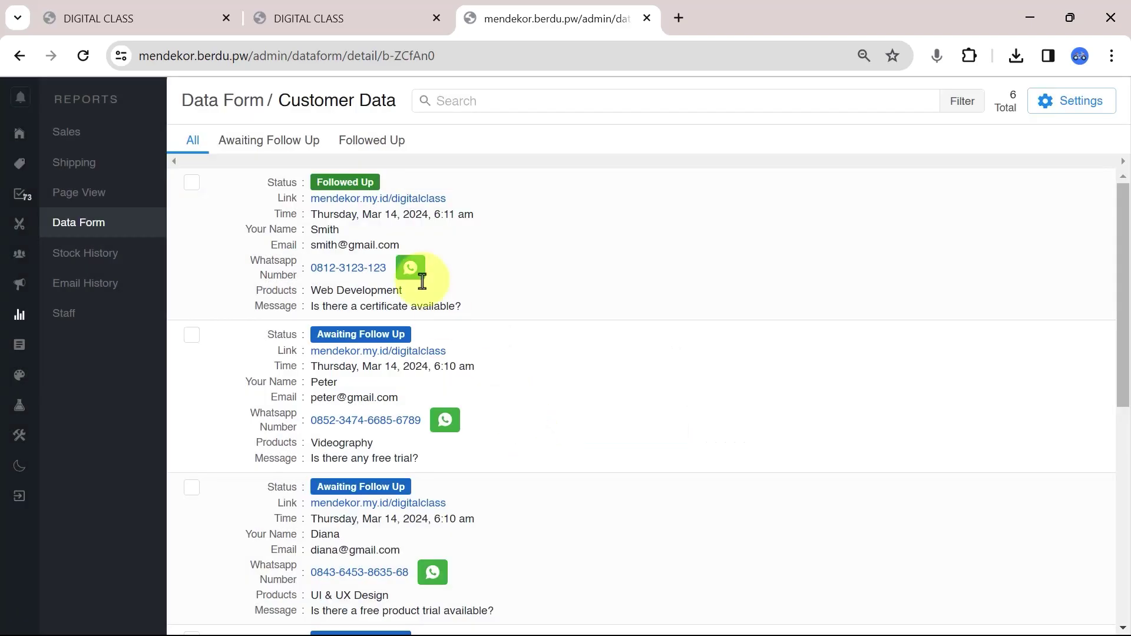